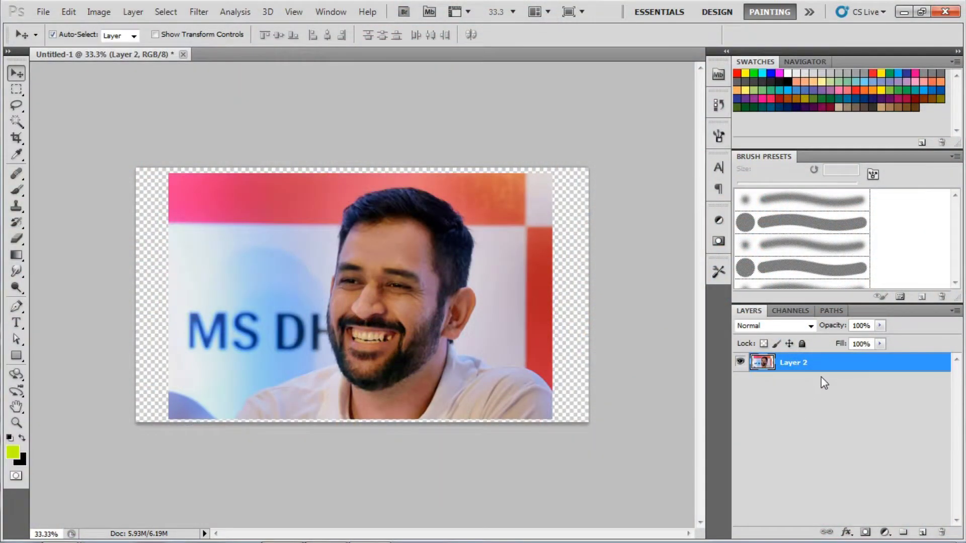
Duplicate the portrait layer with Ctrl+J and reselect the original Layer 2
key("ctrl+j")
left_click(805, 381)
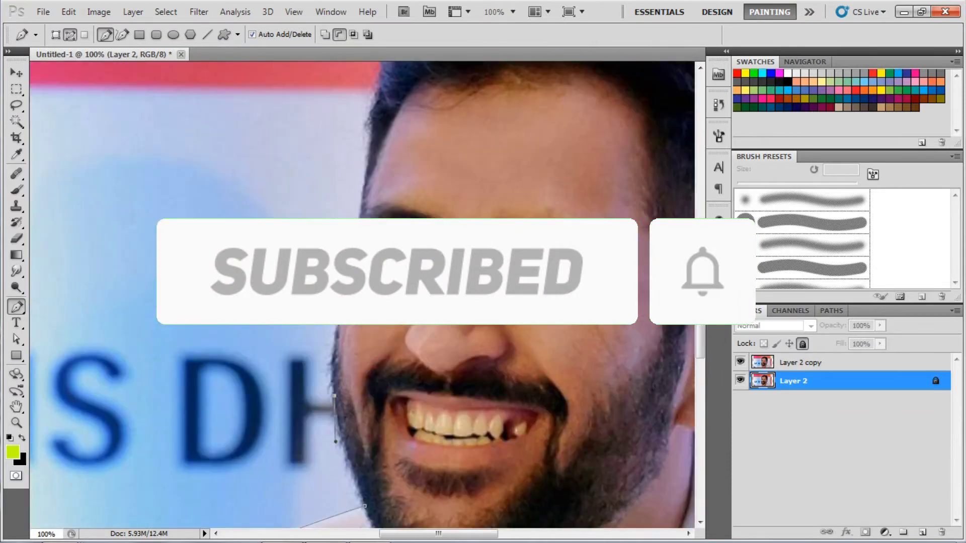
Place curved Pen anchors along the man's hair and hairline
mouse_move(359, 251)
left_mouse_down()
mouse_move(357, 366)
mouse_move(332, 401)
left_mouse_up()
left_click_drag(320, 357, 339, 348)
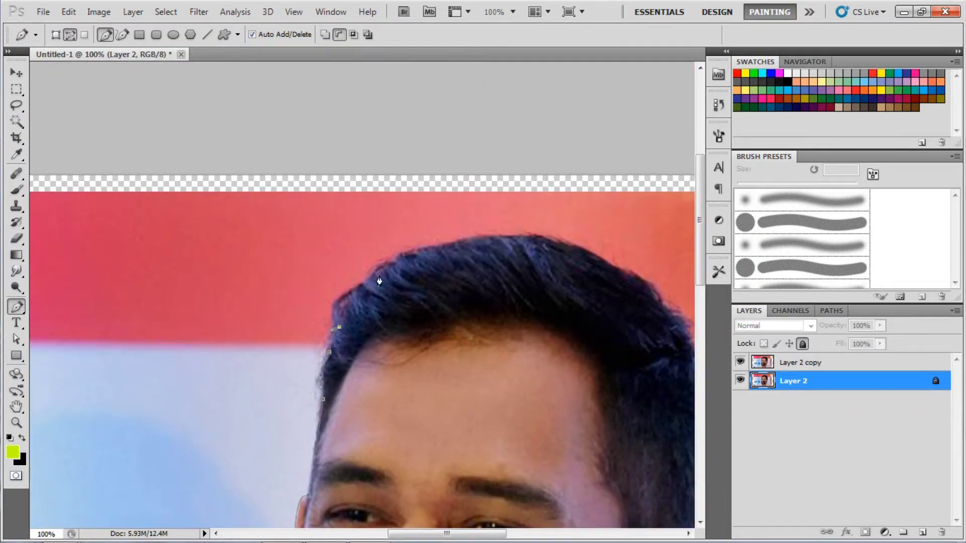
left_click(877, 530)
left_click(816, 394)
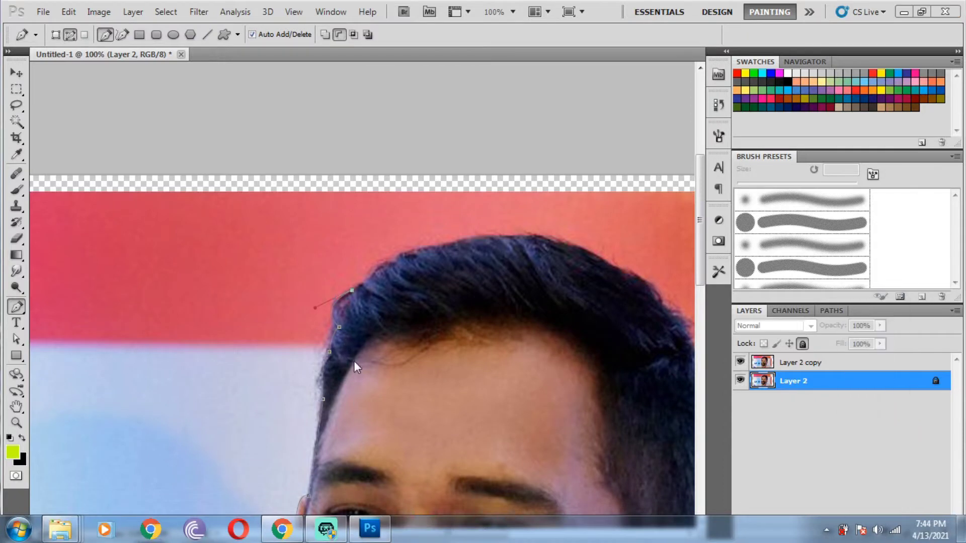
mouse_move(538, 230)
left_mouse_down()
mouse_move(342, 258)
mouse_move(392, 281)
left_mouse_up()
left_click_drag(443, 327, 438, 196)
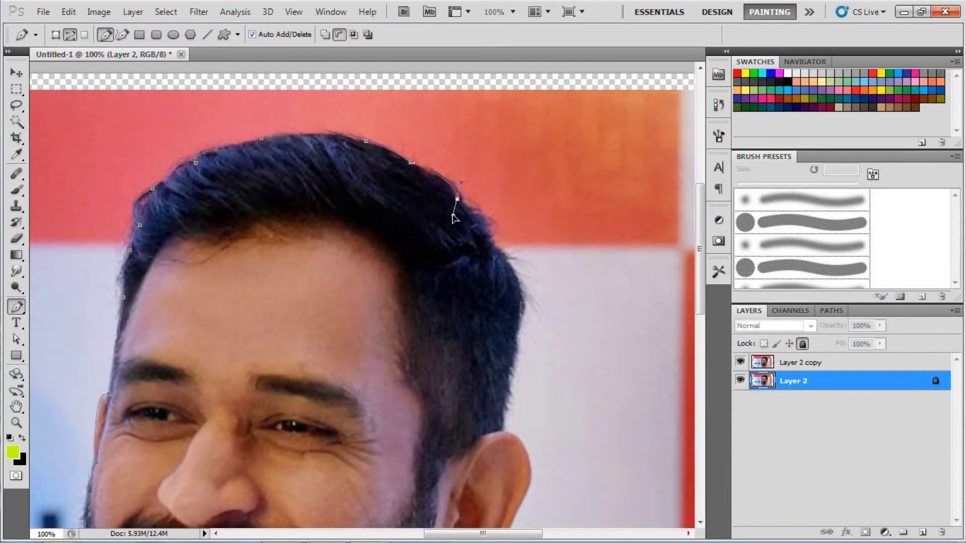
Continue the outline path down past the face and beard to the shoulder
left_click_drag(525, 311, 524, 198)
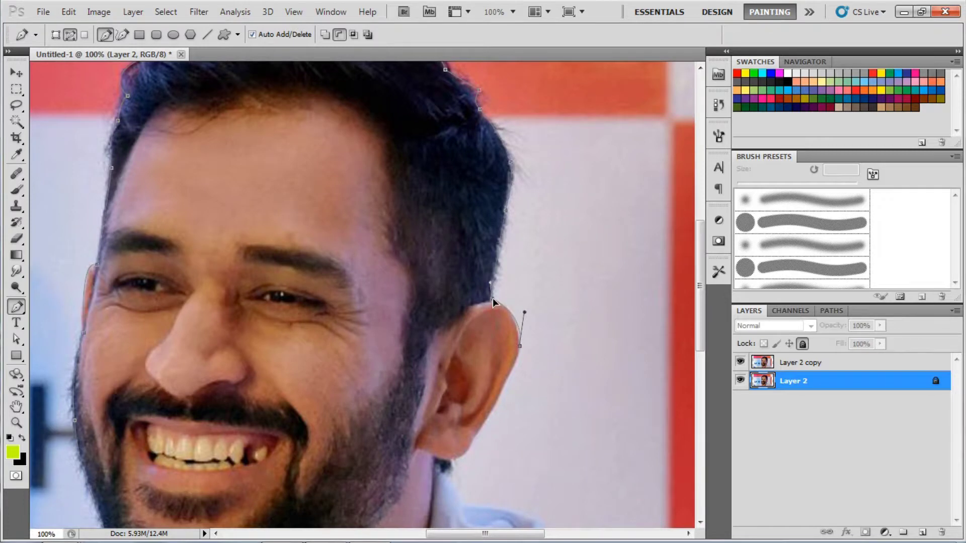
left_click_drag(546, 354, 554, 229)
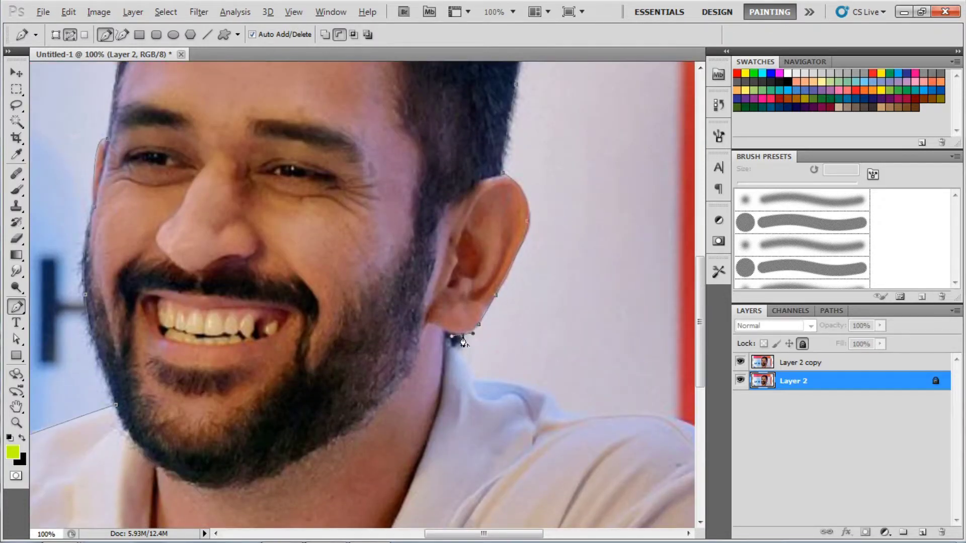
left_click(681, 420)
left_click_drag(439, 457, 479, 390)
Convert the outline path to a selection and remove the background from Layer 2 copy
right_click(398, 302)
left_click(431, 370)
key("Return")
left_click(799, 362)
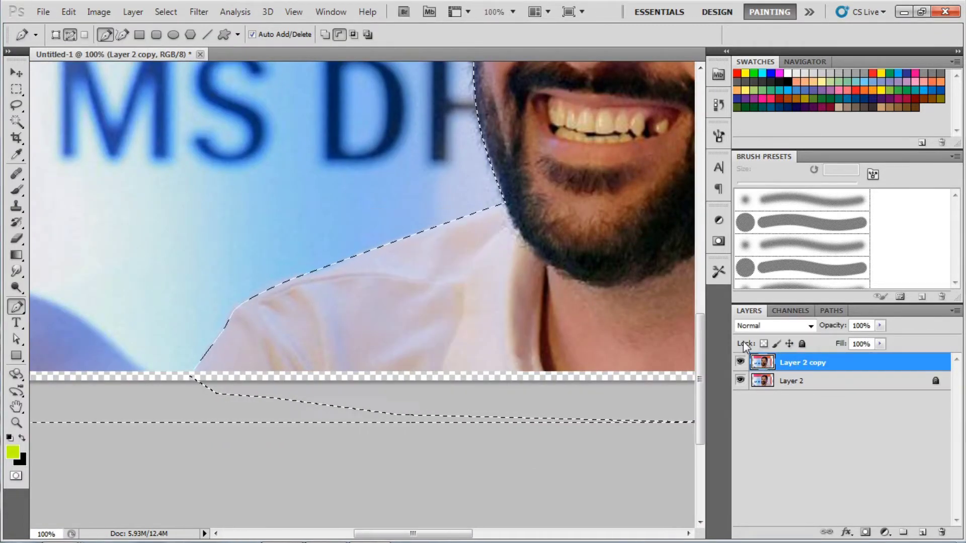
key("ctrl+minus")
key("ctrl+minus")
key("c")
right_click(205, 211)
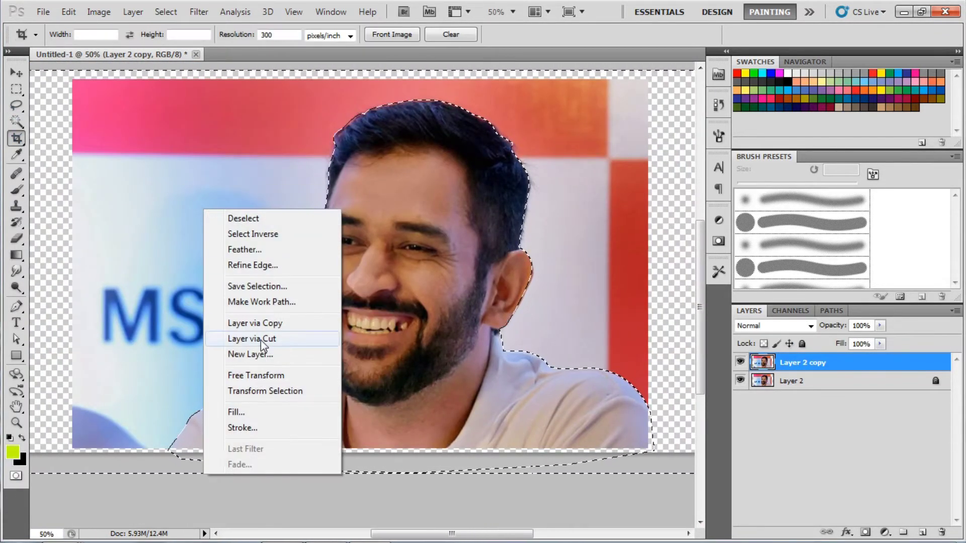
left_click(261, 339)
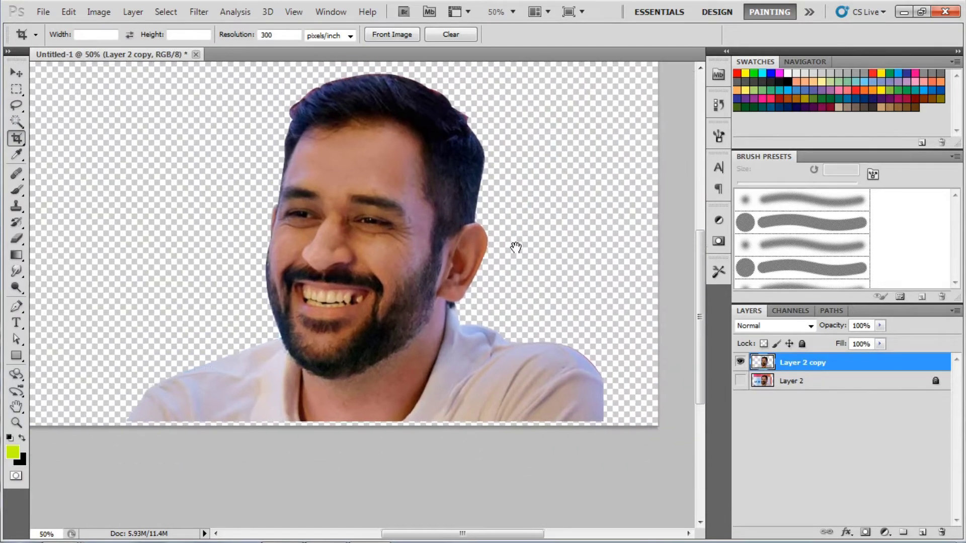
Turn a touch-up path along the cutout's edge into a selection to clean it
key("ctrl+plus")
left_click_drag(540, 317, 299, 203)
key("p")
right_click(463, 276)
left_click(457, 323)
key("Return")
key("ctrl+minus")
key("ctrl+minus")
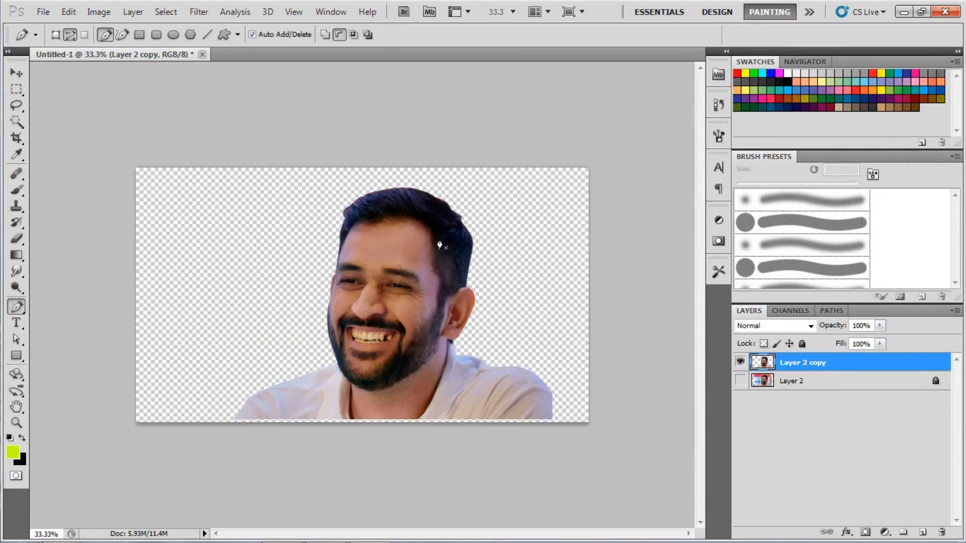
scroll(528, 227, "up", 2)
scroll(476, 168, "down", 1)
left_click(98, 11)
left_click(272, 60)
Brighten the portrait midtones to 1.16 with Levels, skipping Color Balance and Brightness/Contrast
left_click_drag(724, 313, 718, 312)
left_click(864, 180)
left_click(133, 11)
mouse_move(121, 46)
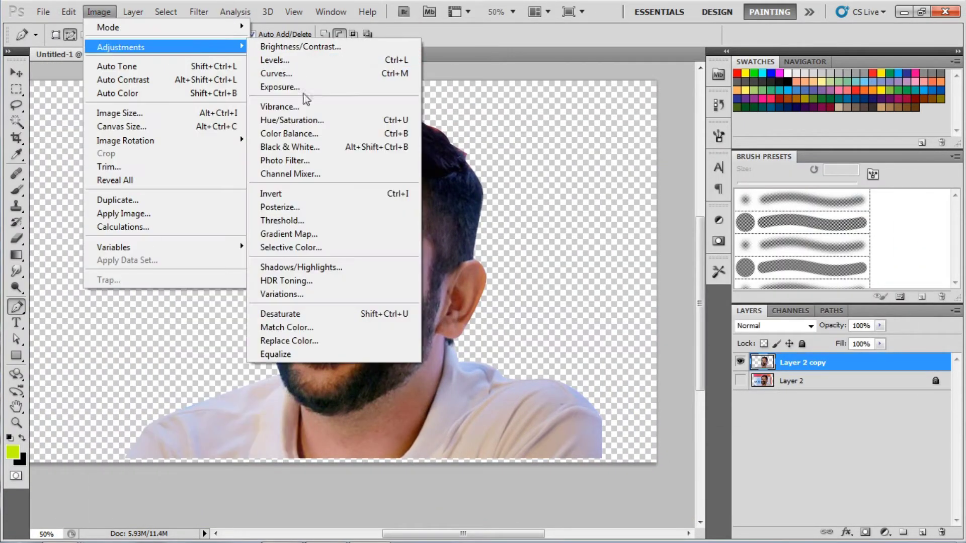
left_click(297, 131)
left_click(883, 148)
left_click(98, 11)
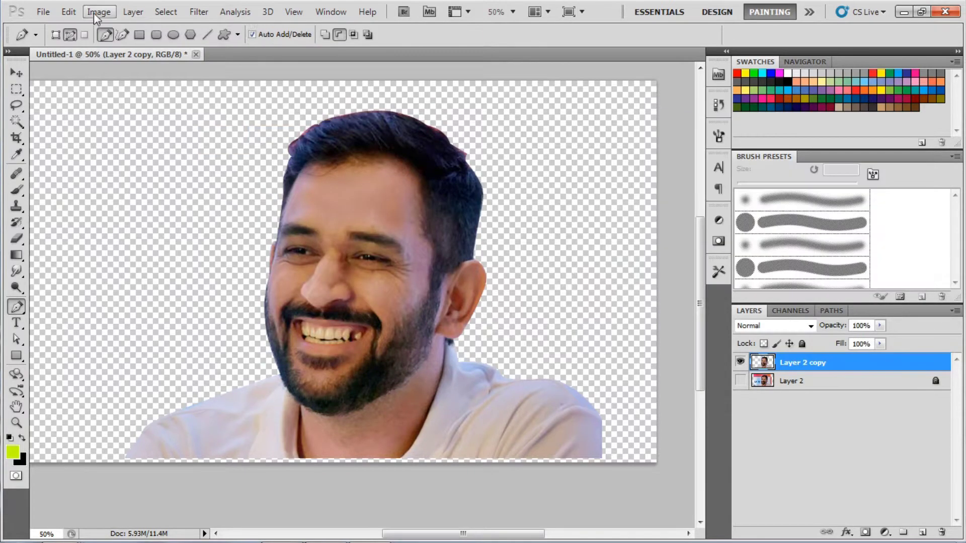
left_click(297, 62)
left_click(694, 123)
key("p")
Raise Hue/Saturation slightly: +6 saturation and +7 lightness
left_click(198, 12)
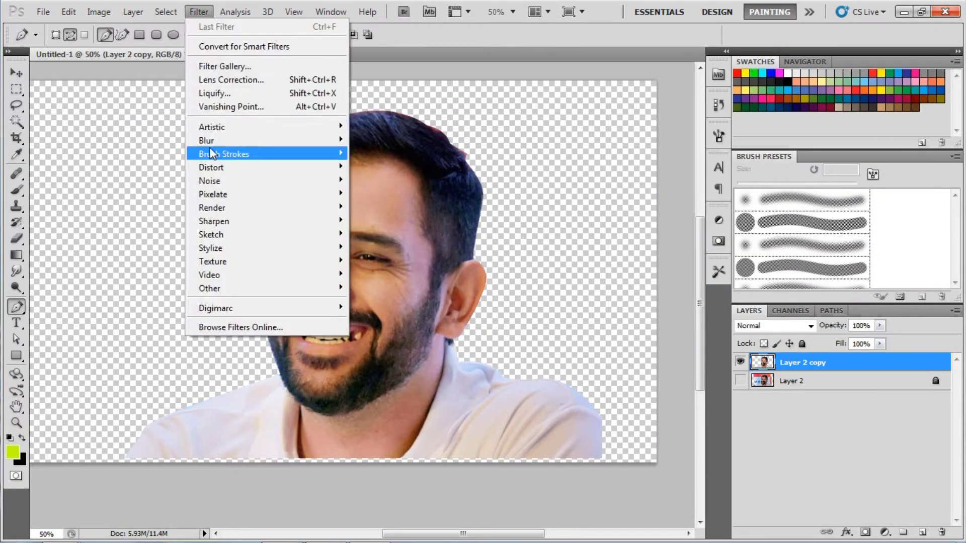
left_click(296, 121)
left_click_drag(703, 287, 726, 286)
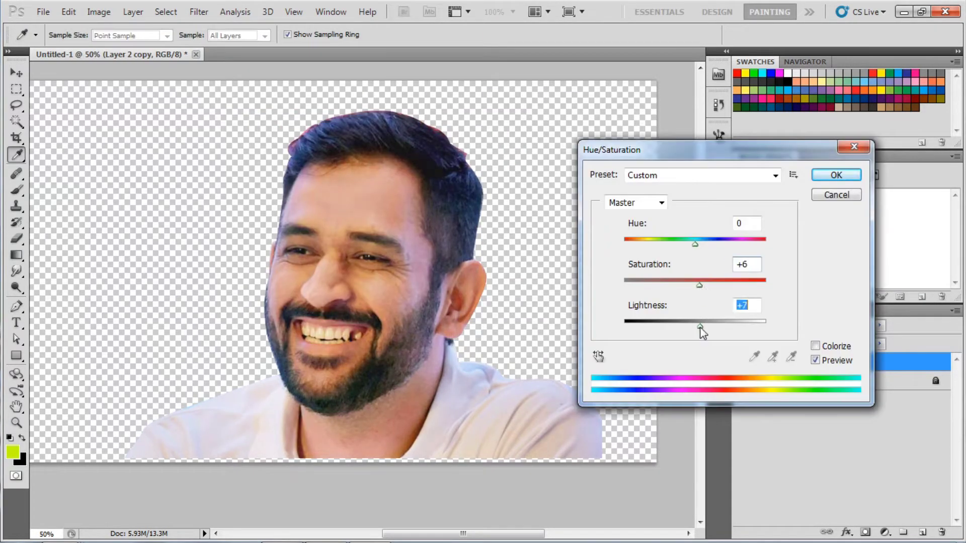
left_click(836, 176)
Apply Smart Sharpen to the portrait with an increased radius
left_click(98, 12)
left_click(382, 261)
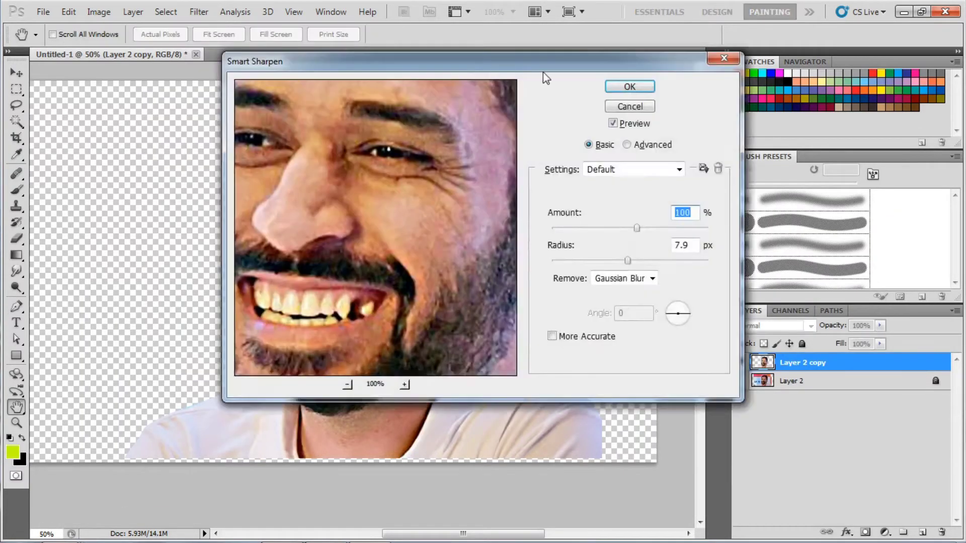
left_click_drag(775, 293, 786, 297)
key("Return")
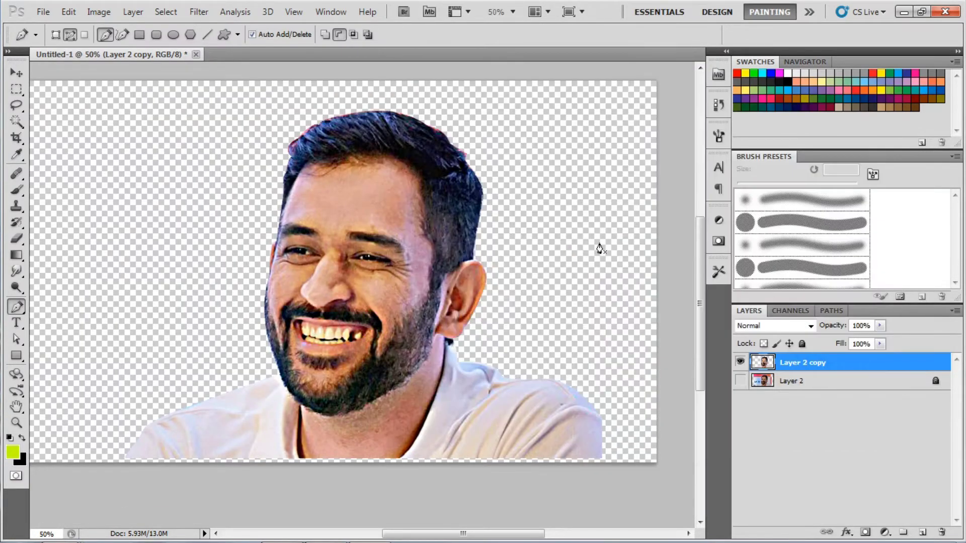
Zoom in and set the Smudge tool to 51% strength
key("ctrl+plus")
key("r")
left_click_drag(241, 37, 237, 38)
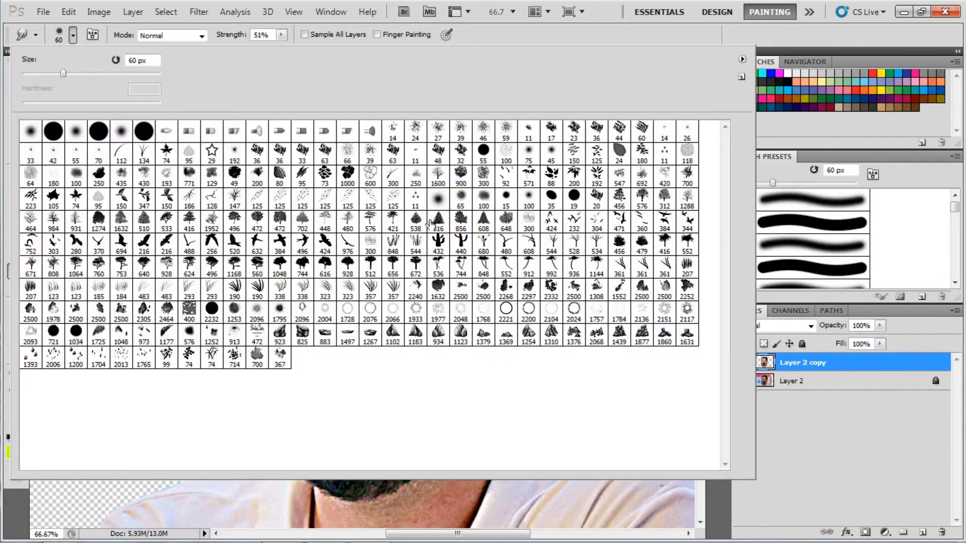
Zoom in on the forehead and eyes and smudge the eyebrow and under-eye skin
key("ctrl+plus")
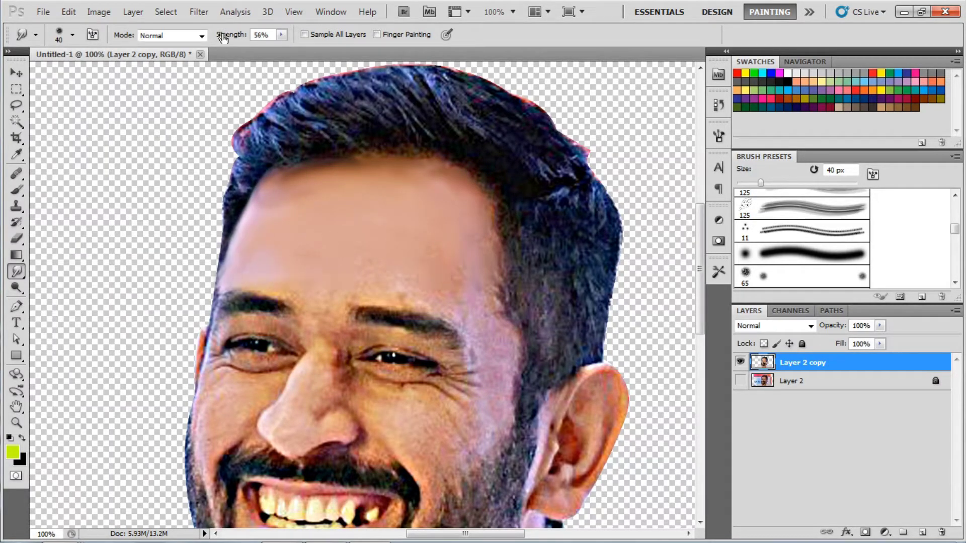
key("ctrl+plus")
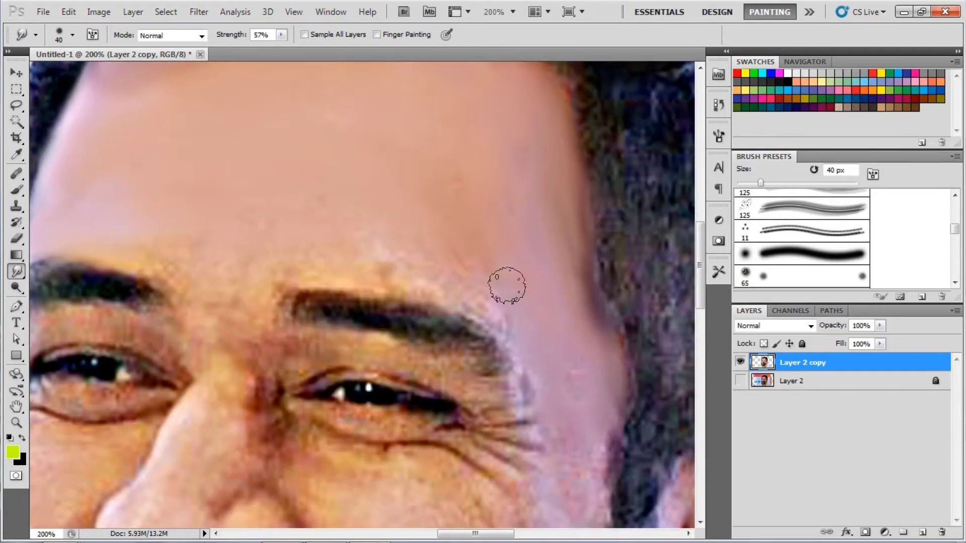
left_click_drag(284, 255, 362, 263)
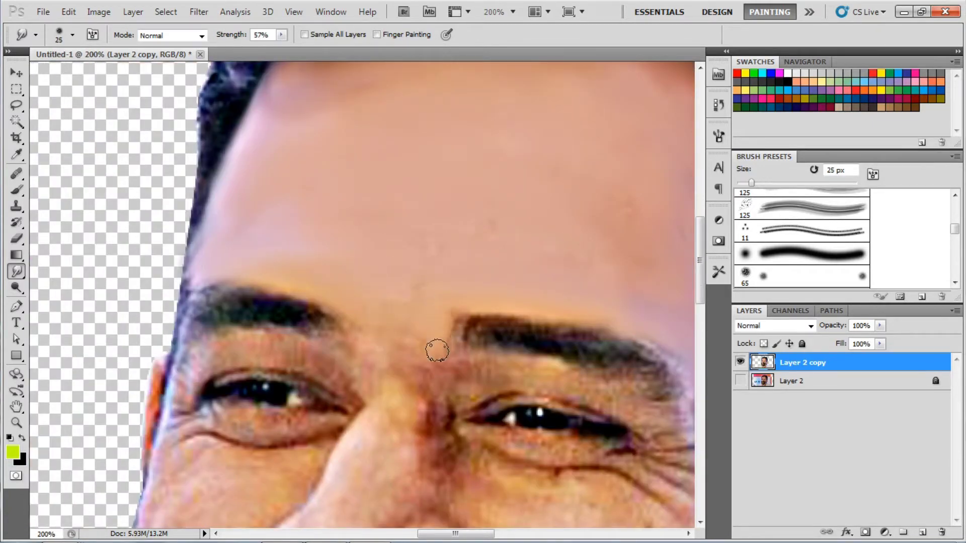
scroll(436, 332, "down", 2)
scroll(367, 319, "down", 1)
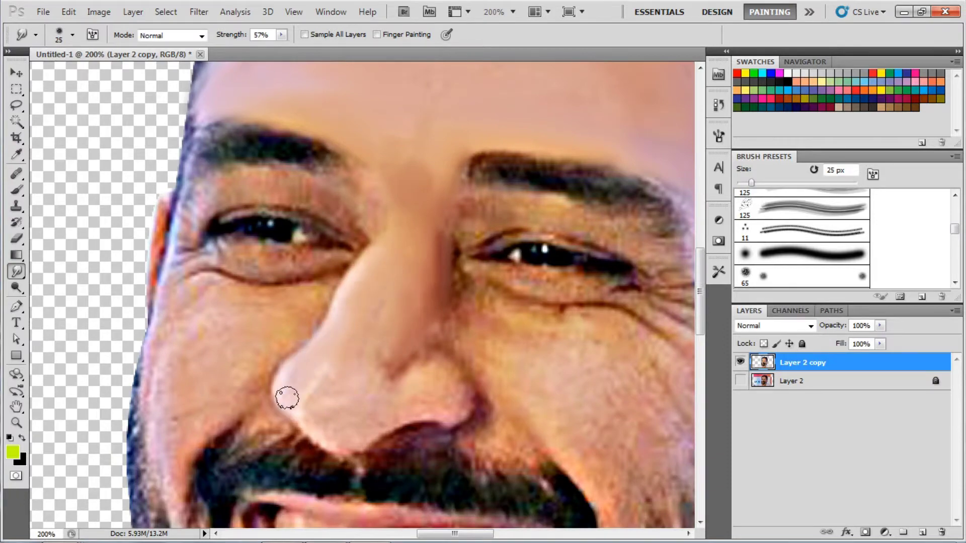
scroll(399, 312, "up", 2)
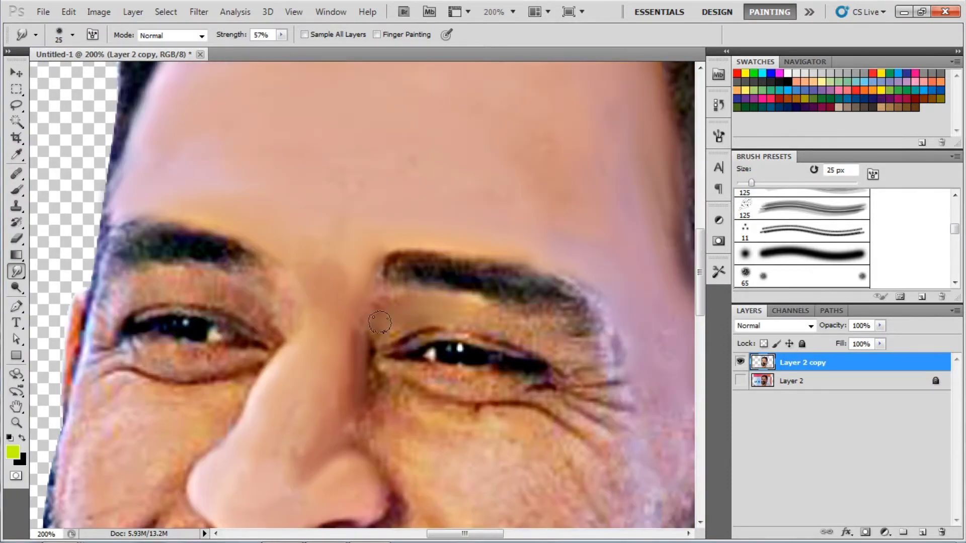
mouse_move(390, 266)
left_mouse_down()
mouse_move(584, 297)
mouse_move(577, 363)
left_mouse_up()
scroll(586, 296, "down", 1)
left_click_drag(371, 321, 533, 334)
Enlarge the smudge brush to 30 px and smooth the other eyebrow and eyelid
scroll(354, 278, "down", 1)
scroll(442, 280, "down", 1)
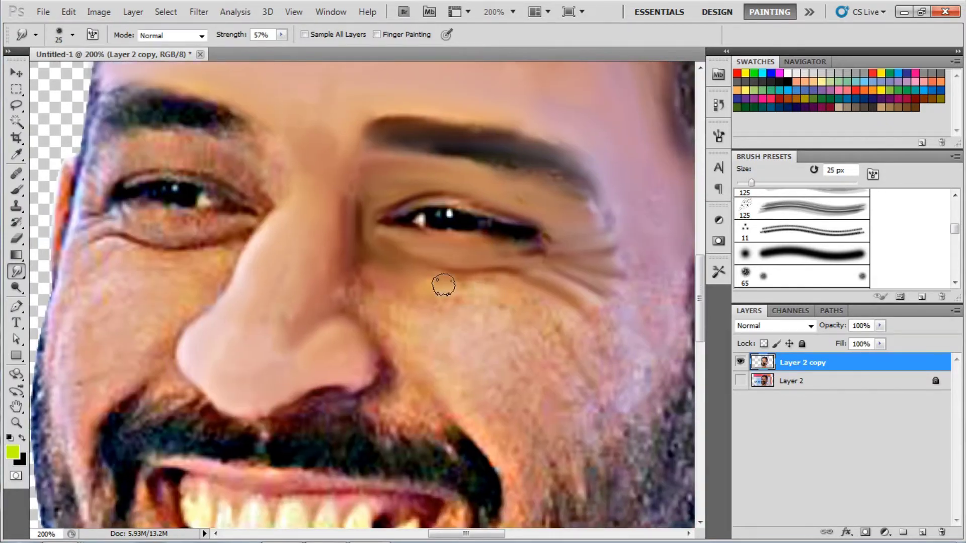
scroll(459, 304, "down", 1)
scroll(605, 224, "right", 1)
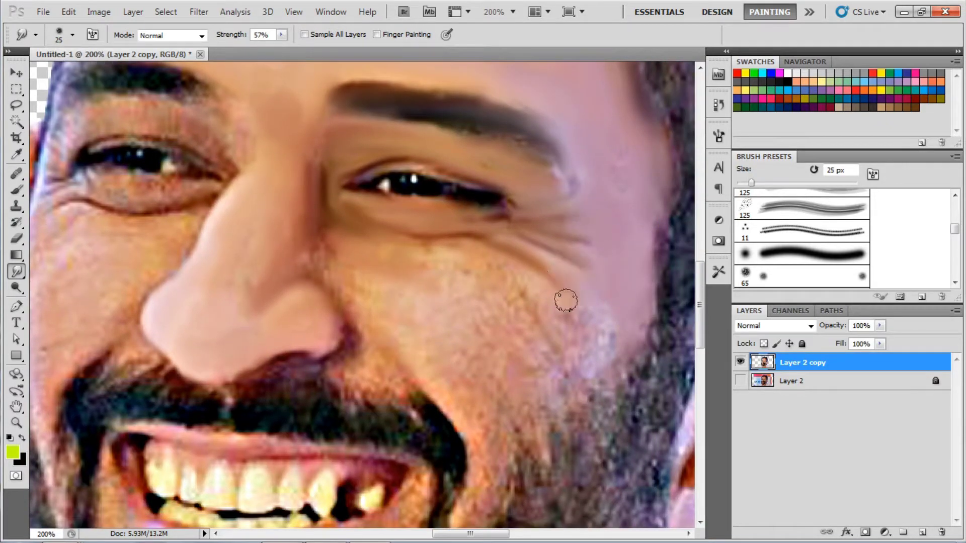
scroll(427, 251, "down", 1)
scroll(427, 251, "right", 1)
key("bracketright")
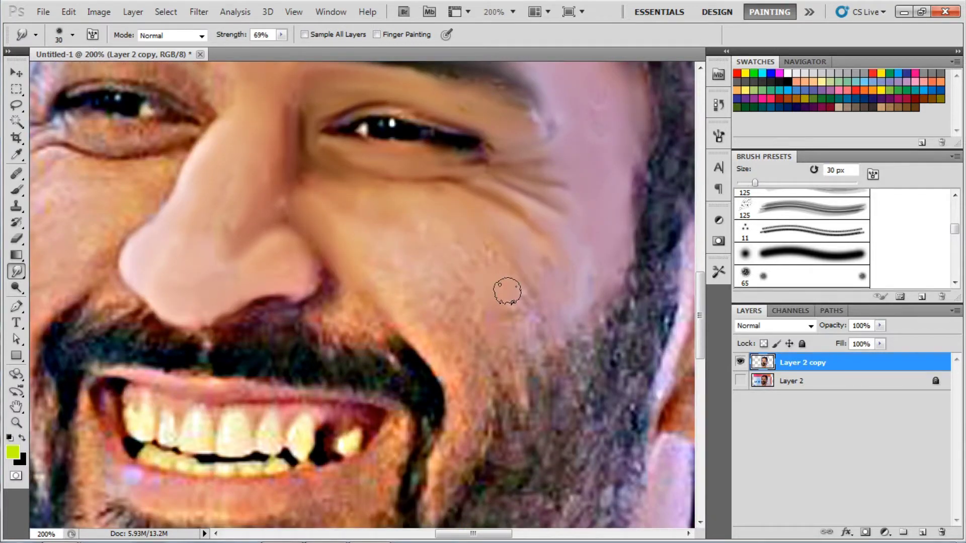
scroll(431, 234, "down", 2)
scroll(431, 235, "left", 1)
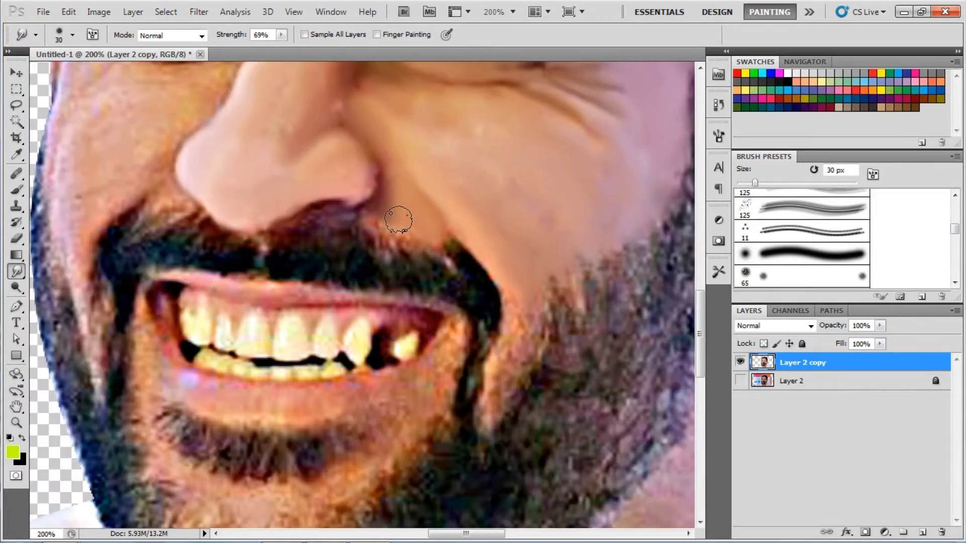
scroll(452, 233, "up", 1)
scroll(434, 258, "left", 2)
scroll(412, 254, "up", 3)
scroll(411, 254, "left", 2)
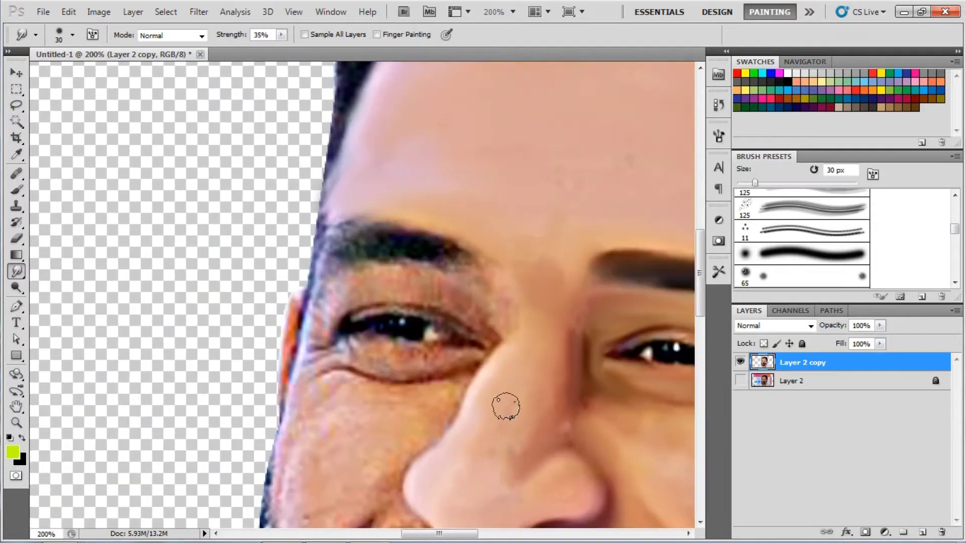
left_click_drag(332, 237, 459, 299)
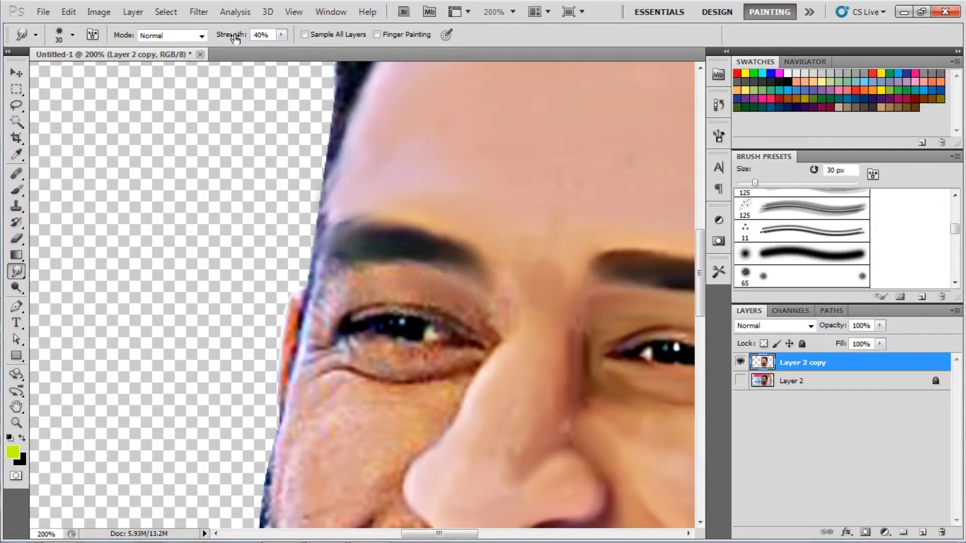
Smudge the skin beside the eye and the cheek near the moustache
left_click_drag(347, 337, 316, 277)
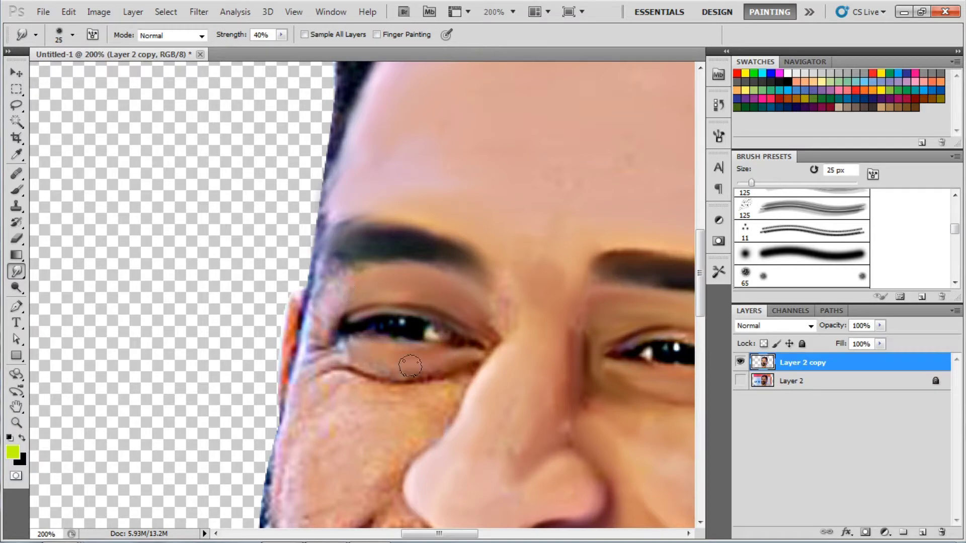
scroll(443, 375, "down", 2)
scroll(508, 318, "left", 1)
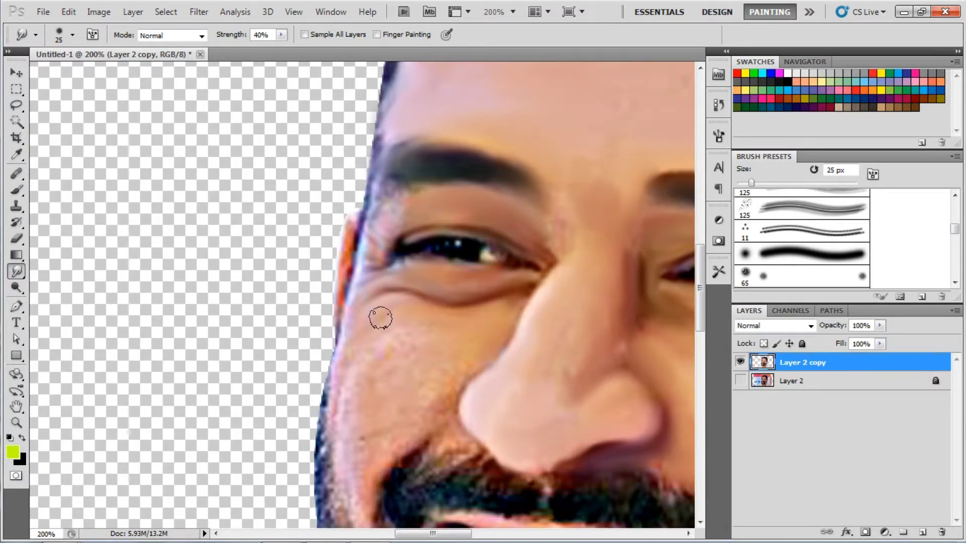
scroll(438, 350, "down", 1)
scroll(462, 350, "left", 1)
scroll(462, 400, "down", 2)
scroll(428, 323, "left", 1)
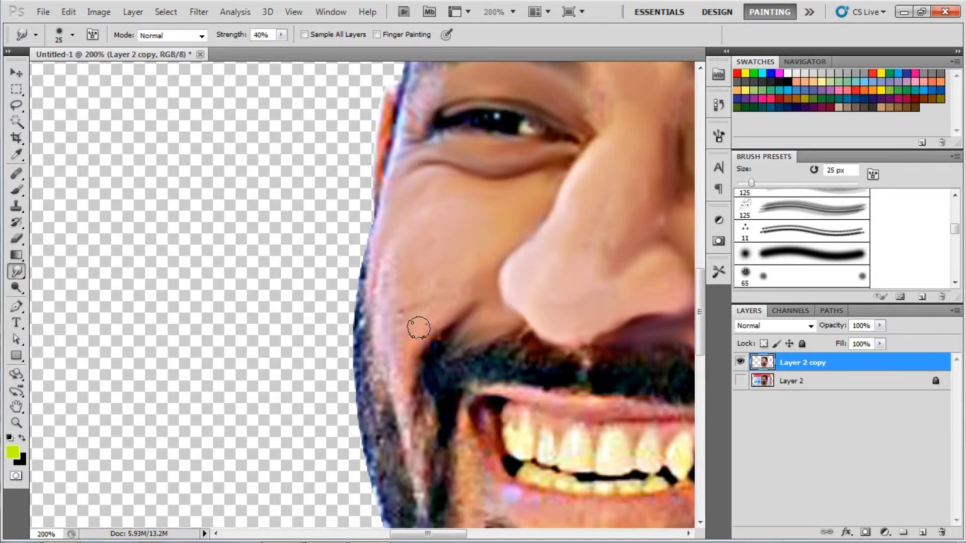
scroll(373, 293, "down", 2)
scroll(352, 242, "right", 1)
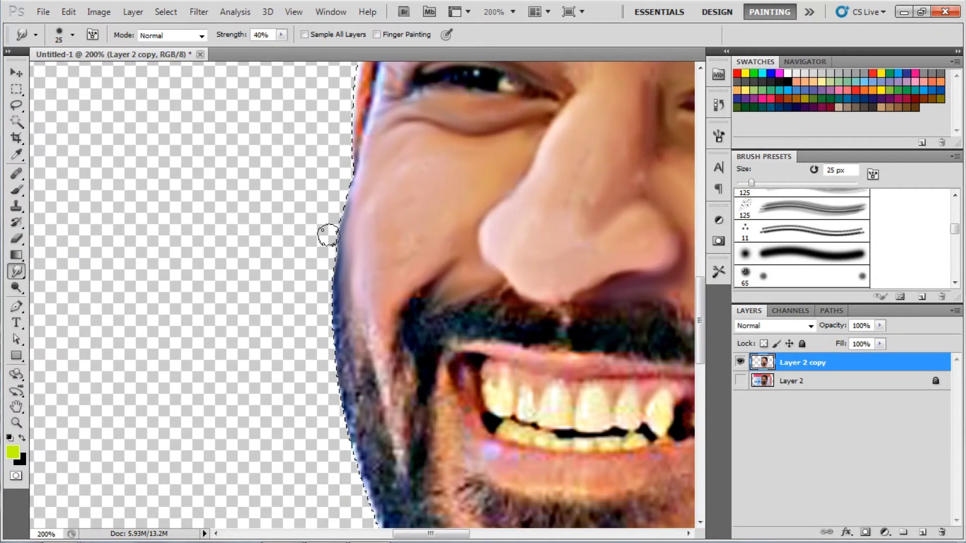
scroll(436, 201, "down", 1)
mouse_move(436, 201)
left_mouse_down()
mouse_move(355, 171)
mouse_move(362, 322)
left_mouse_up()
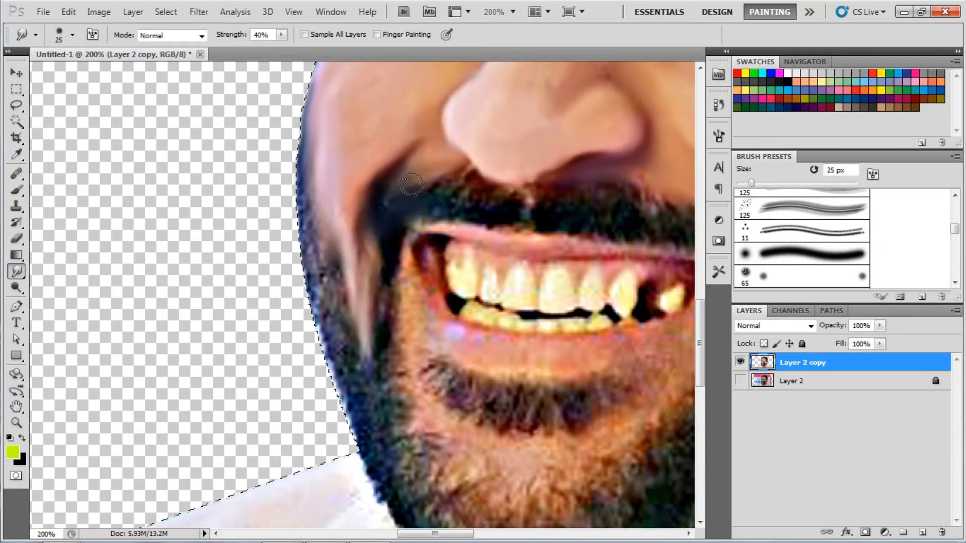
left_click_drag(387, 211, 413, 174)
Resize the smudge brush and smooth the beard below the lower lip
left_click_drag(501, 182, 397, 226)
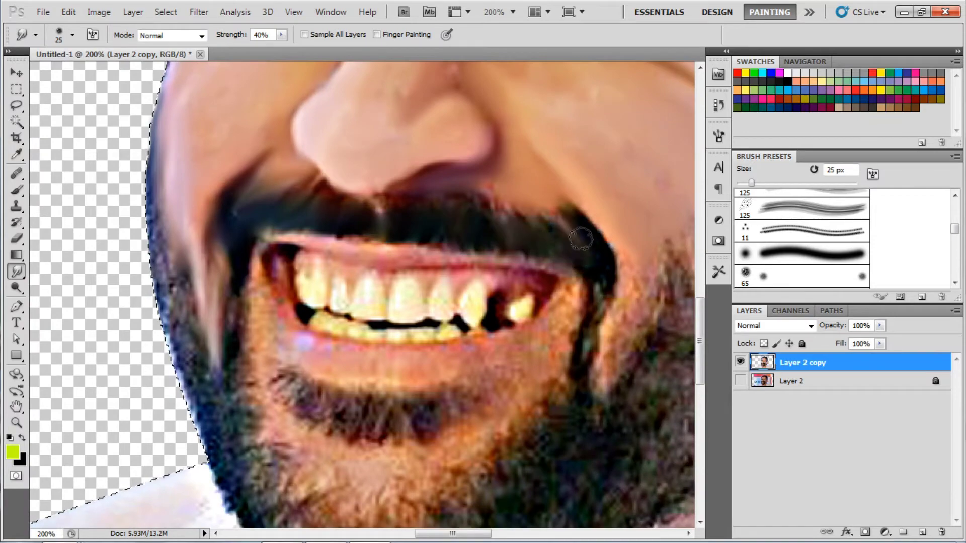
left_click_drag(583, 247, 359, 368)
scroll(359, 368, "up", 5)
scroll(511, 169, "down", 1)
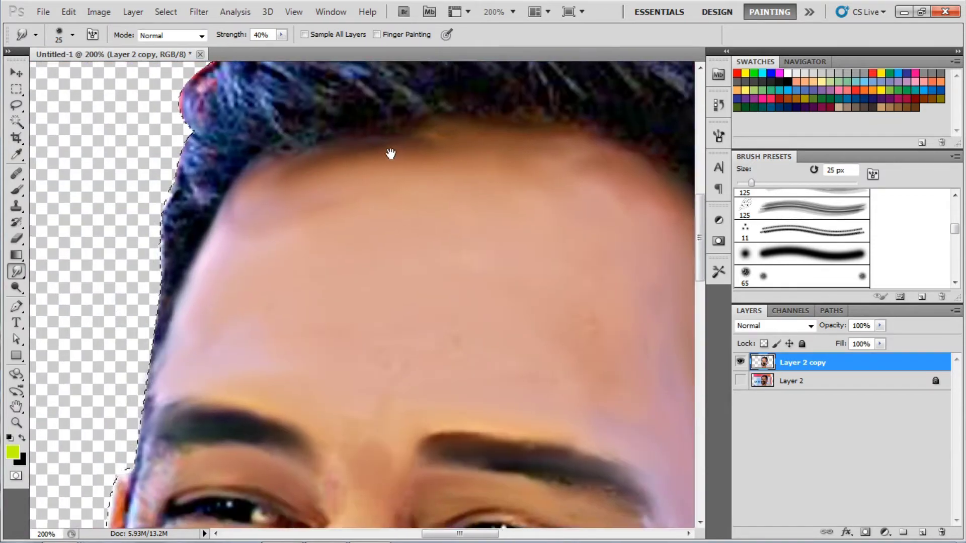
scroll(390, 154, "down", 7)
key("bracketleft")
key("bracketleft")
left_click_drag(415, 308, 522, 238)
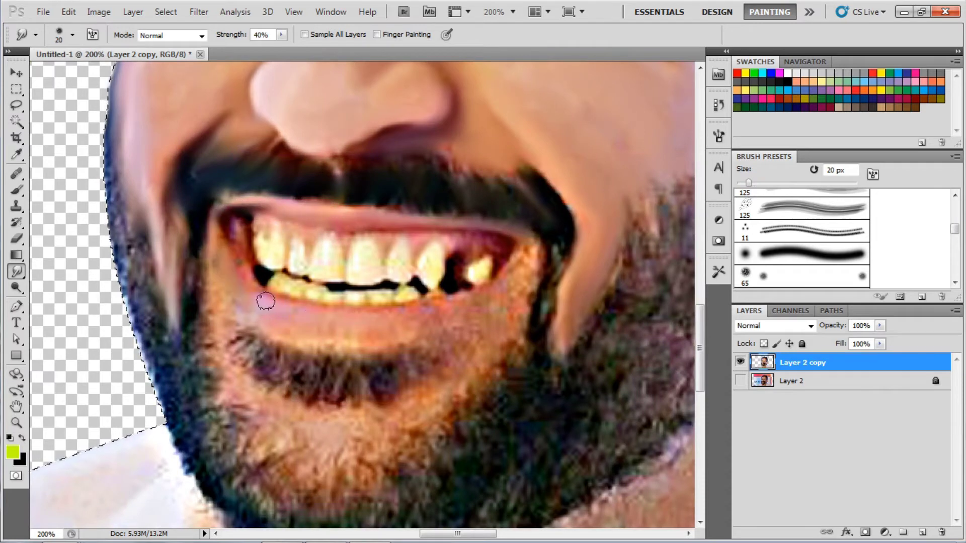
key("bracketright")
mouse_move(307, 412)
left_mouse_down()
mouse_move(442, 382)
mouse_move(251, 452)
mouse_move(417, 425)
left_mouse_up()
key("bracketleft")
scroll(503, 286, "up", 2)
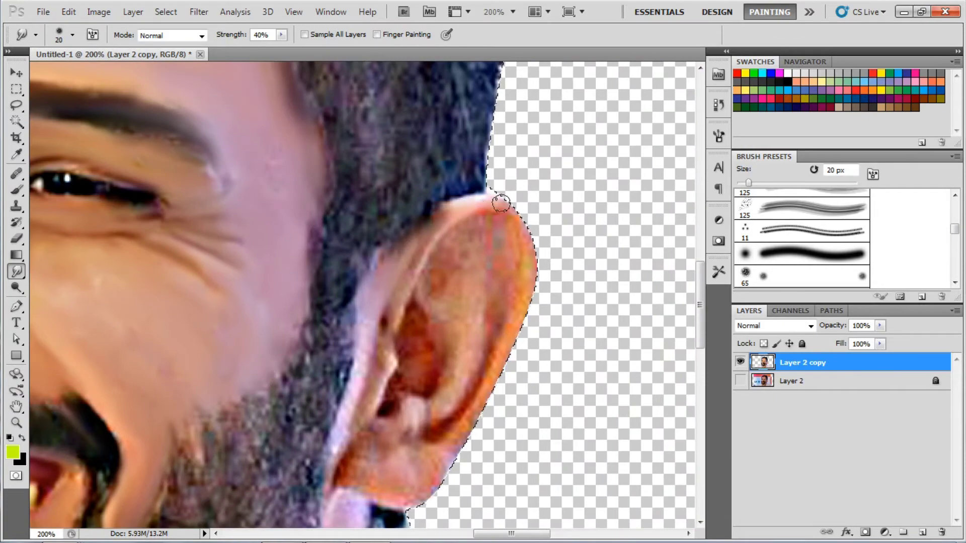
Smudge the inner ear, helix and orange ear rim smooth
mouse_move(483, 225)
left_mouse_down()
mouse_move(360, 392)
mouse_move(366, 469)
left_mouse_up()
left_click_drag(430, 445, 484, 299)
mouse_move(454, 268)
left_mouse_down()
mouse_move(407, 427)
mouse_move(478, 232)
left_mouse_up()
Bring up the brush preset picker to adjust the smudge brush tip settings
right_click(411, 359)
key("Escape")
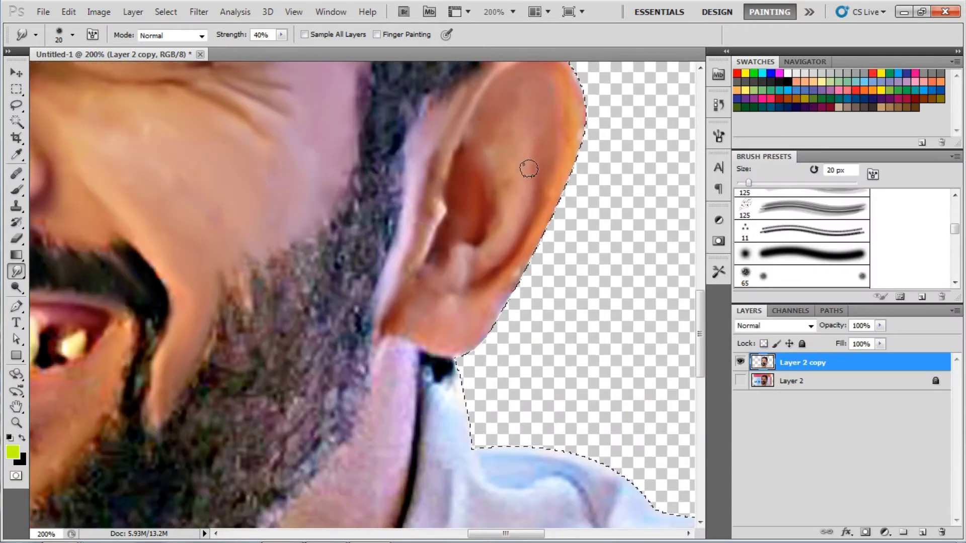
scroll(429, 255, "down", 3)
scroll(444, 168, "down", 2)
right_click(321, 103)
key("Escape")
Set the brush tip spacing to 61% in the Brush panel
left_click(718, 136)
left_click_drag(692, 345, 596, 345)
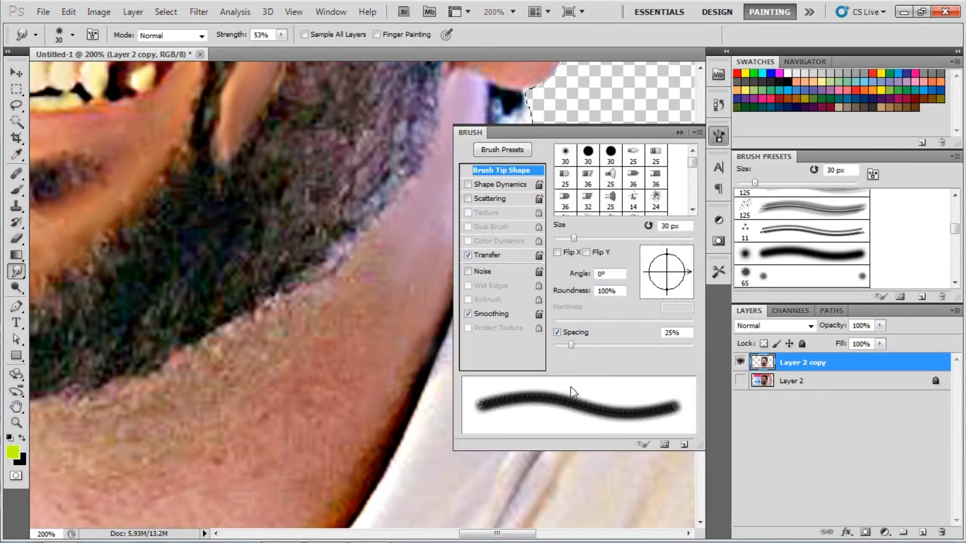
left_click(718, 136)
scroll(376, 272, "down", 2)
left_click(718, 136)
left_click(556, 332)
key("F5")
scroll(467, 237, "down", 1)
scroll(388, 248, "left", 2)
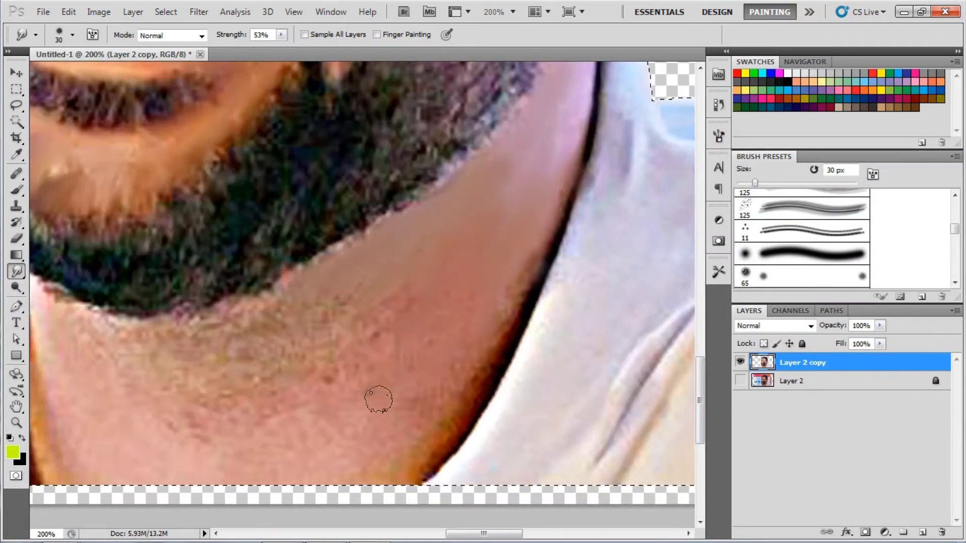
scroll(498, 337, "down", 2)
scroll(498, 337, "left", 1)
left_click_drag(446, 394, 383, 431)
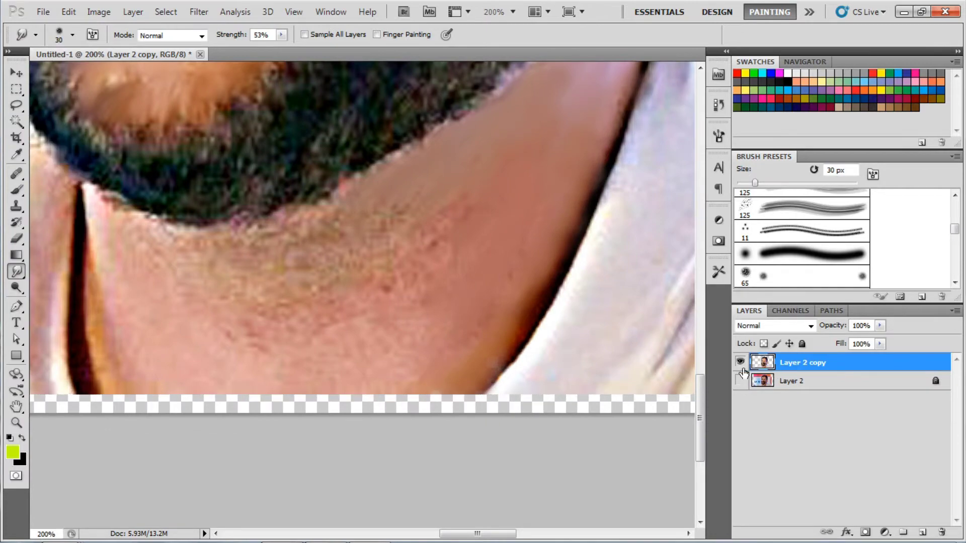
Scale the portrait layer down to about 75% with Free Transform
key("ctrl+minus")
key("ctrl+minus")
key("ctrl+minus")
key("ctrl+minus")
key("v")
key("ctrl+t")
mouse_move(423, 351)
left_mouse_down()
mouse_move(445, 360)
mouse_move(422, 354)
left_mouse_up()
key("Return")
Smudge the neck downward into the empty area below it
key("ctrl+plus")
key("ctrl+plus")
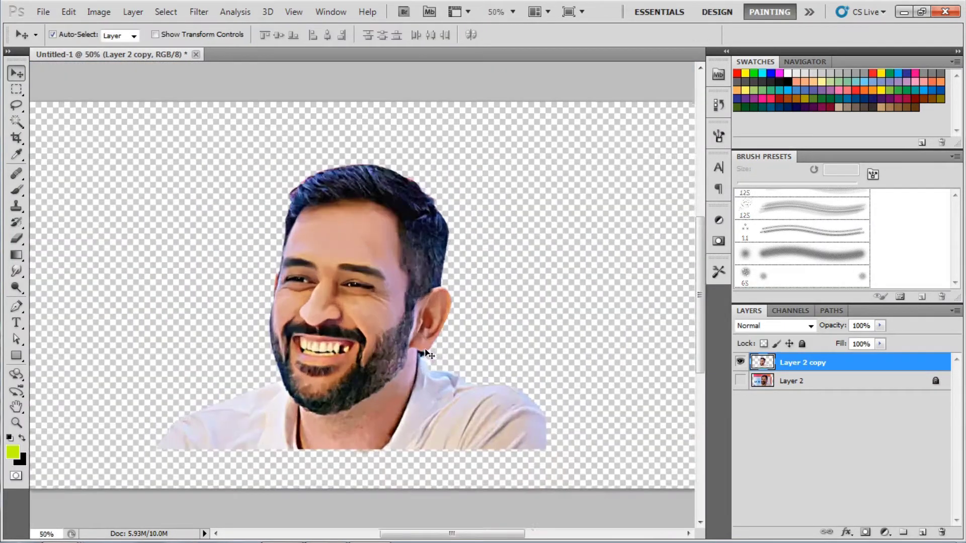
key("ctrl+plus")
key("ctrl+plus")
key("ctrl+plus")
scroll(401, 237, "down", 2)
key("r")
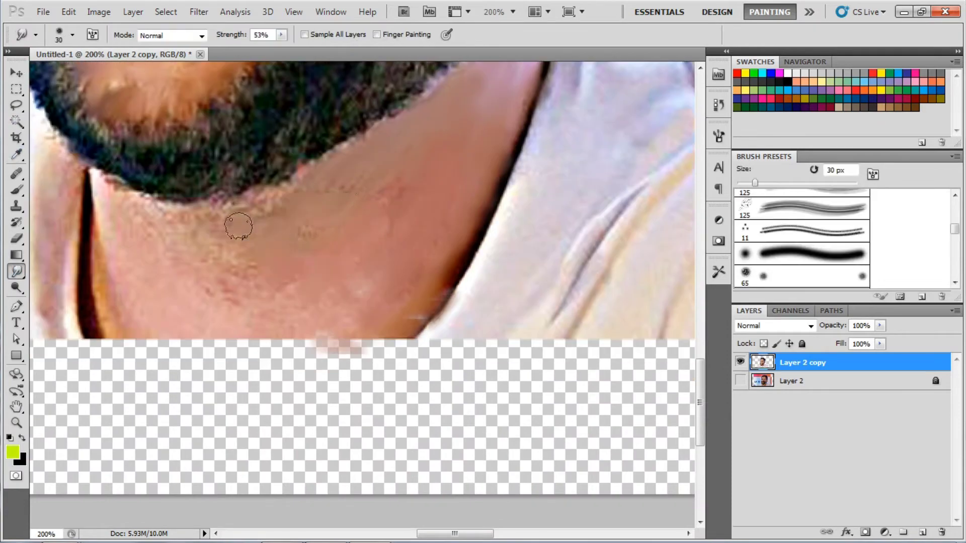
left_click_drag(411, 335, 375, 377)
left_click_drag(225, 35, 244, 34)
left_click(718, 136)
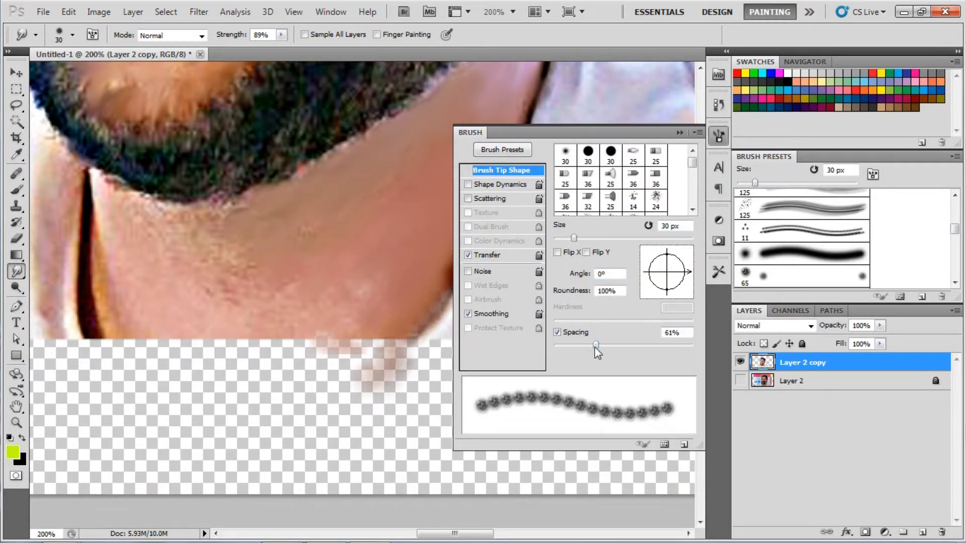
left_click(718, 136)
mouse_move(352, 347)
left_mouse_down()
mouse_move(308, 416)
mouse_move(270, 388)
left_mouse_up()
Smear the shirt's lower edge out to both shoulders with an 80 px smudge brush
key("ctrl+minus")
key("ctrl+minus")
key("bracketright")
key("bracketright")
key("bracketright")
mouse_move(301, 316)
left_mouse_down()
mouse_move(218, 334)
mouse_move(102, 313)
left_mouse_up()
left_click_drag(384, 317, 592, 298)
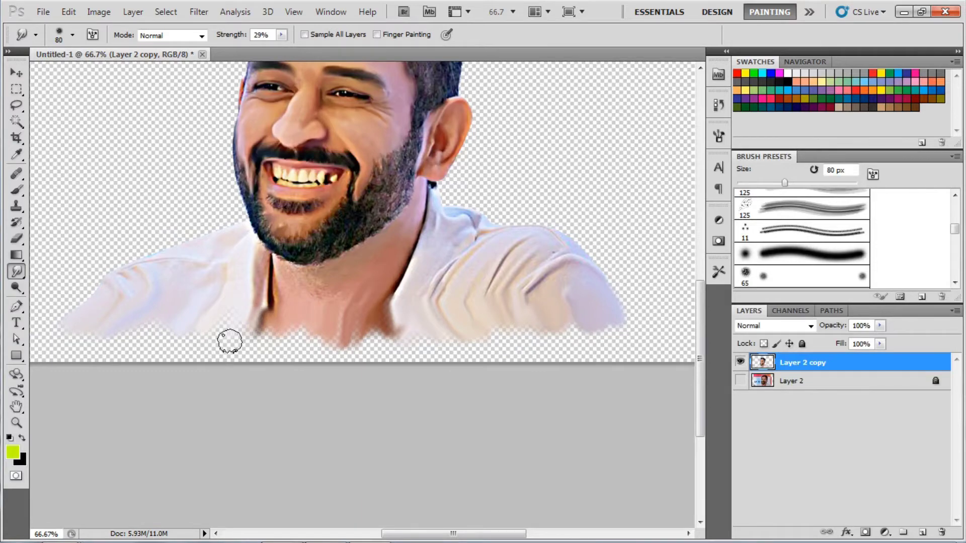
Reposition the portrait slightly on the canvas with Free Transform
key("ctrl+t")
key("ctrl+minus")
key("ctrl+minus")
left_click_drag(352, 281, 357, 288)
key("Return")
key("ctrl+plus")
key("ctrl+plus")
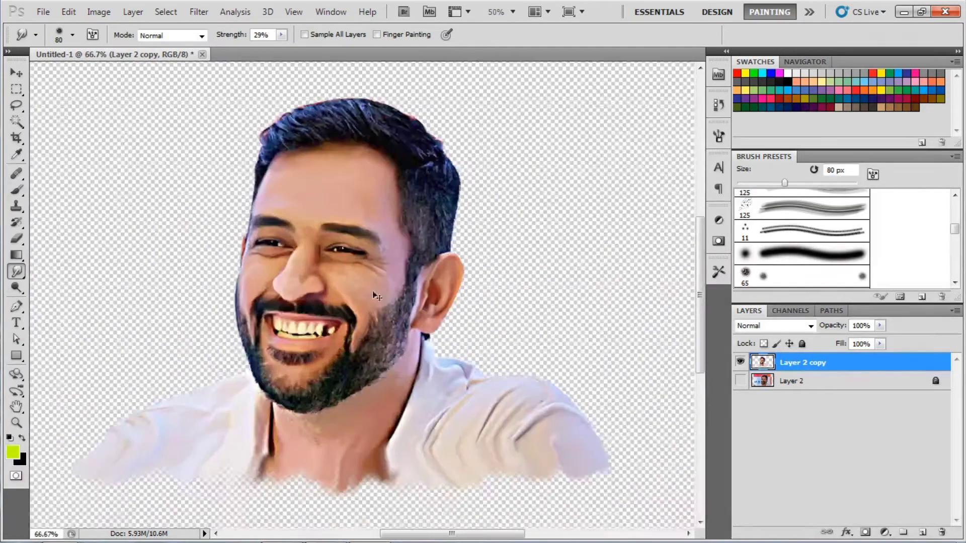
key("ctrl+plus")
Smear the lower shirt edge into streaks with a 50 px brush, then lower strength to 24%
key("bracketleft")
key("bracketleft")
key("bracketleft")
left_click(260, 34)
type("64")
left_click_drag(227, 363, 155, 370)
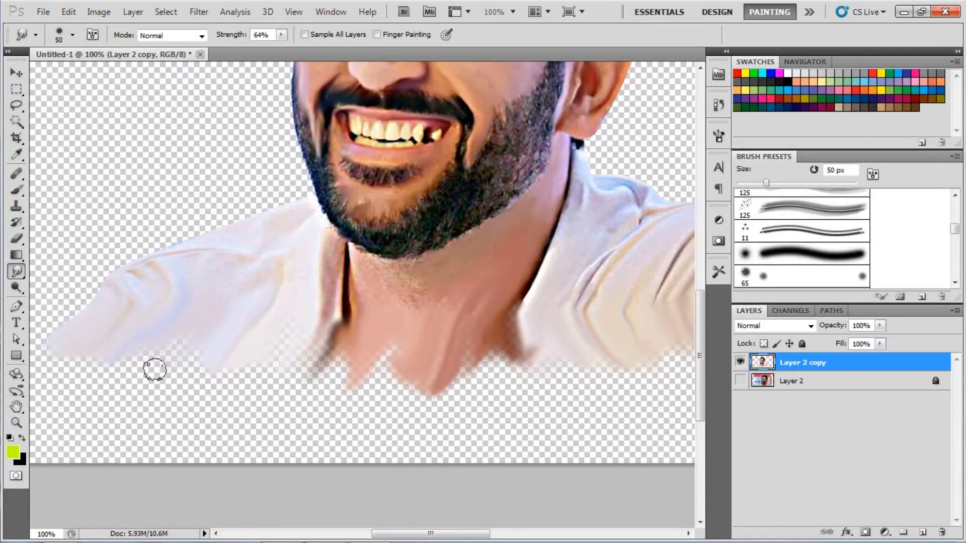
key("2")
key("4")
key("ctrl+plus")
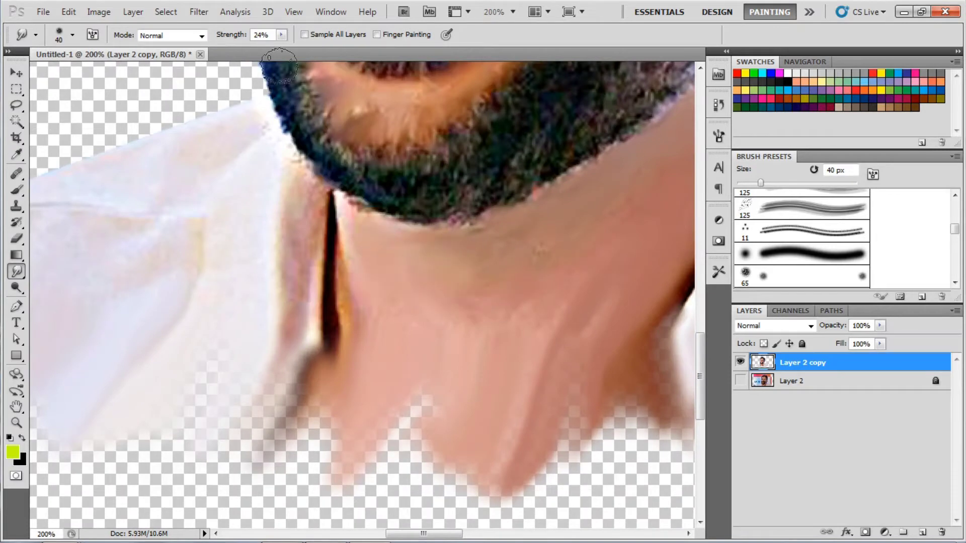
Widen brush spacing, shrink the brush to 25 px and smudge around the neck and beard
key("F5")
left_click_drag(583, 352, 594, 352)
key("F5")
key("bracketleft")
key("bracketleft")
key("bracketleft")
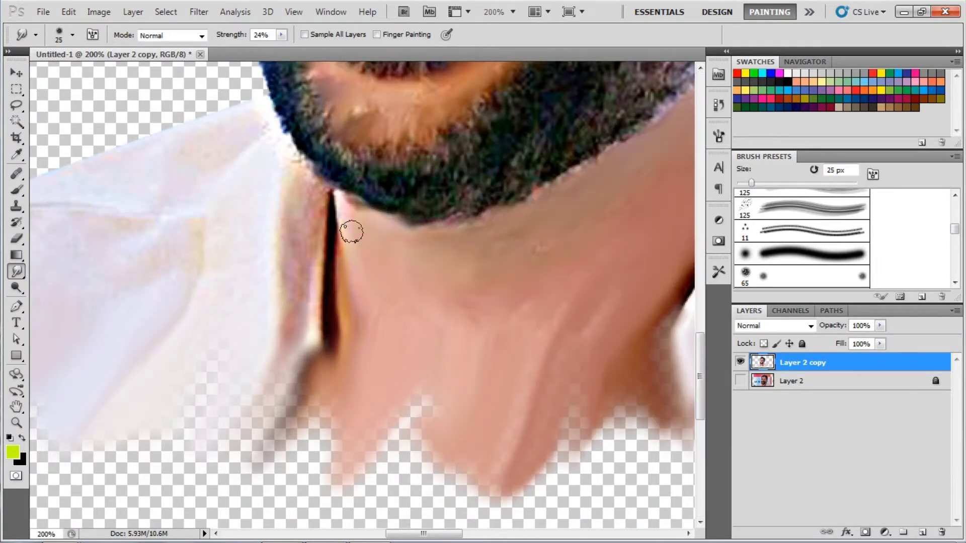
left_click_drag(343, 191, 398, 236)
key("F5")
key("F5")
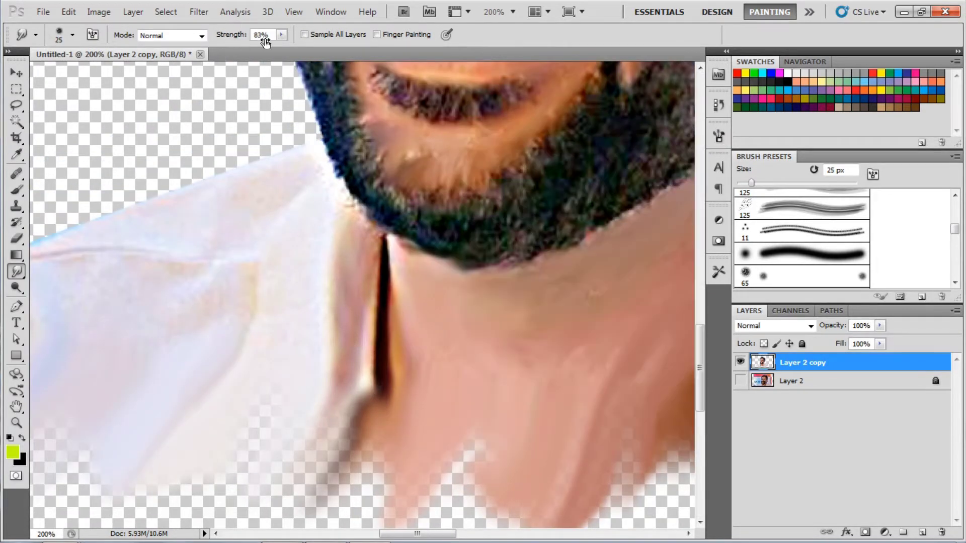
left_click_drag(320, 191, 351, 269)
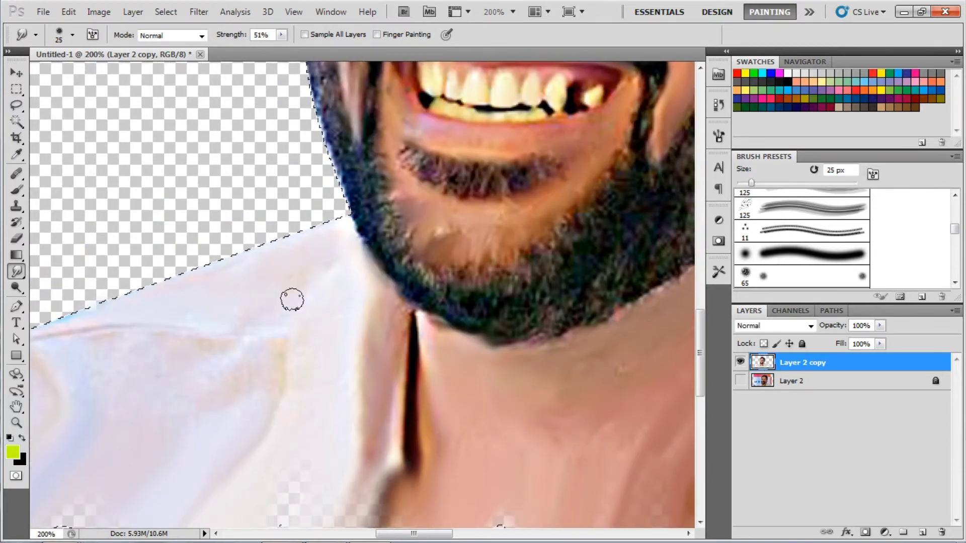
left_click_drag(193, 471, 254, 344)
left_click_drag(147, 238, 284, 195)
left_click_drag(396, 295, 76, 282)
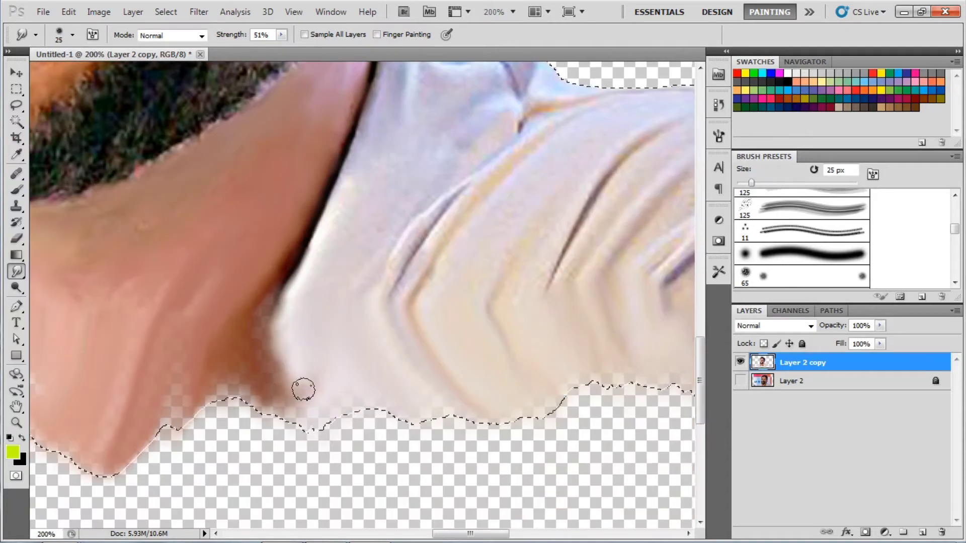
Select the 430 brush from the brush picker
scroll(296, 356, "up", 1)
scroll(589, 198, "right", 2)
scroll(588, 283, "right", 2)
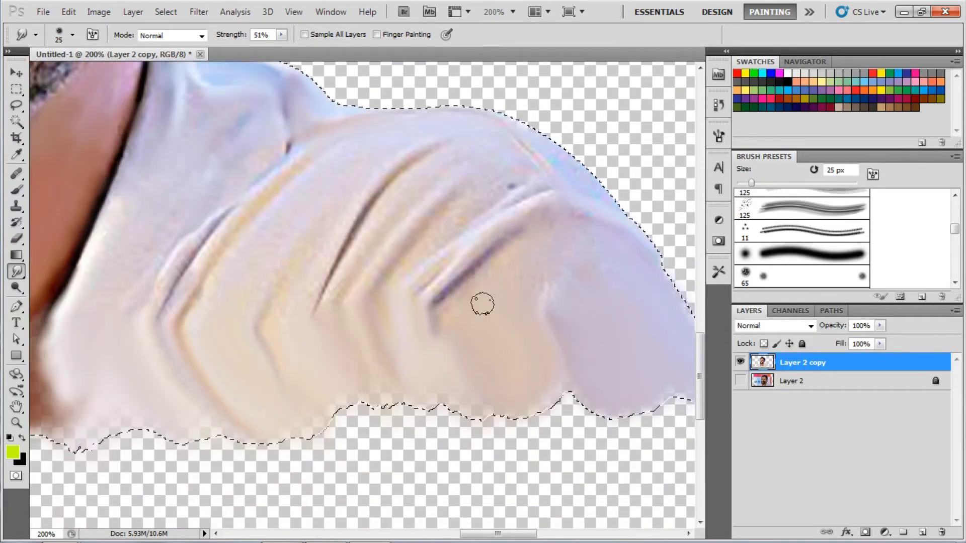
right_click(316, 280)
left_click(348, 232)
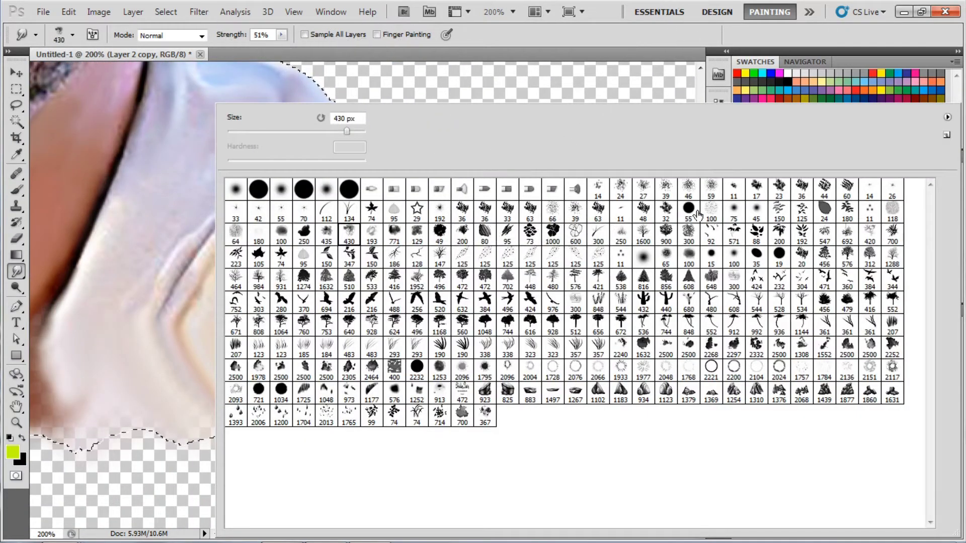
Paint sampled skin tone over the neck on a new layer with the 65 brush
double_click(665, 255)
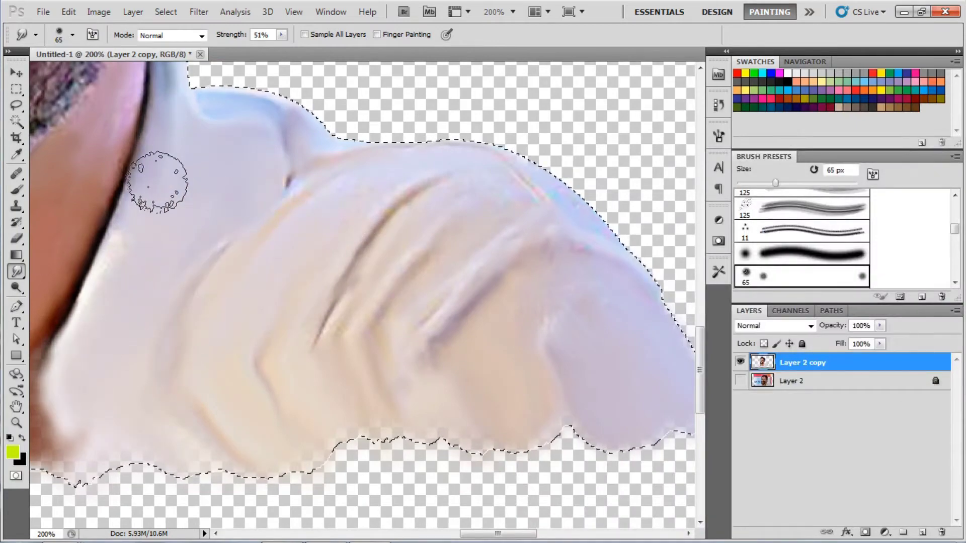
key("ctrl+shift+alt+n")
scroll(464, 273, "left", 5)
key("b")
left_click(464, 272, "alt")
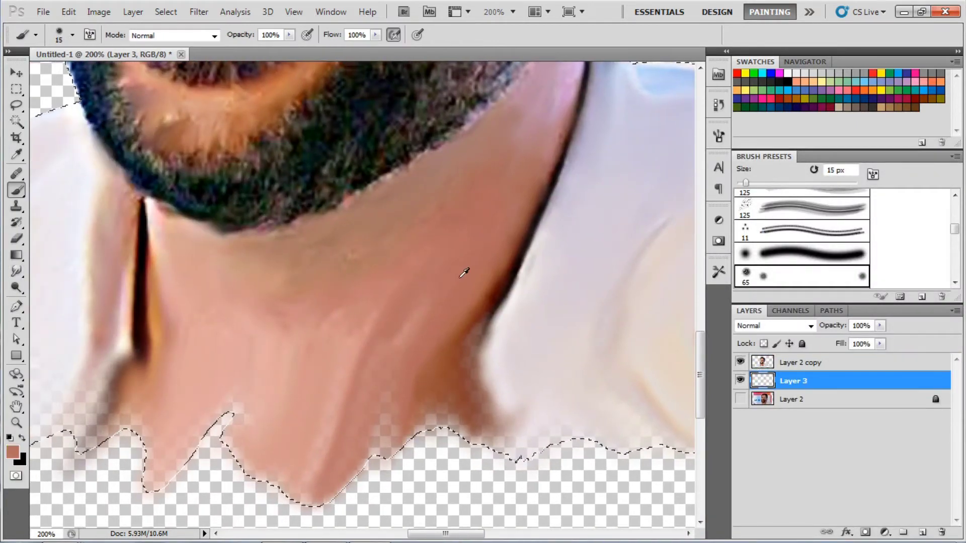
left_click_drag(471, 385, 386, 351)
scroll(218, 389, "left", 5)
scroll(219, 390, "down", 1)
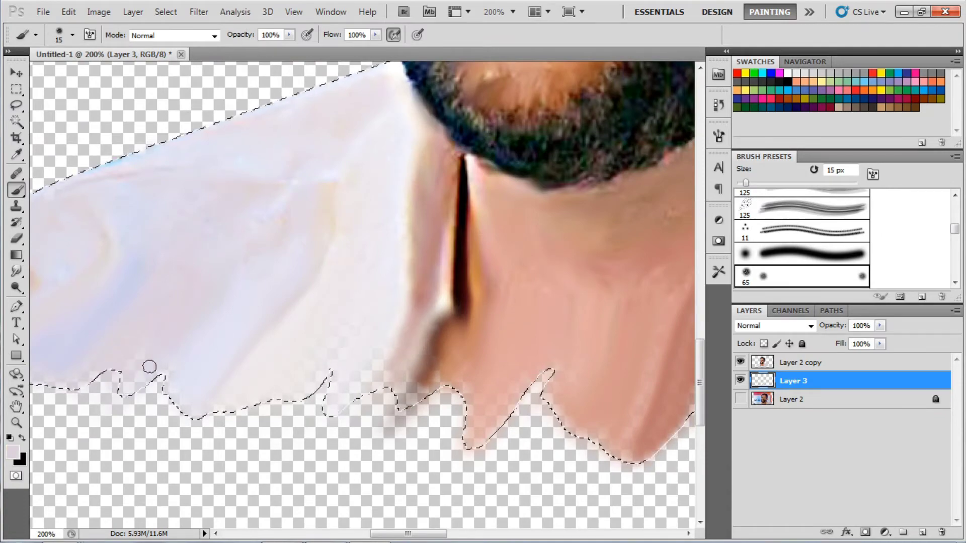
Merge the portrait layer down into Layer 3 and set the brush size to 90
key("ctrl+minus")
key("ctrl+minus")
key("ctrl+minus")
right_click(800, 362)
left_click(850, 318)
left_click(72, 35)
type("90")
key("Return")
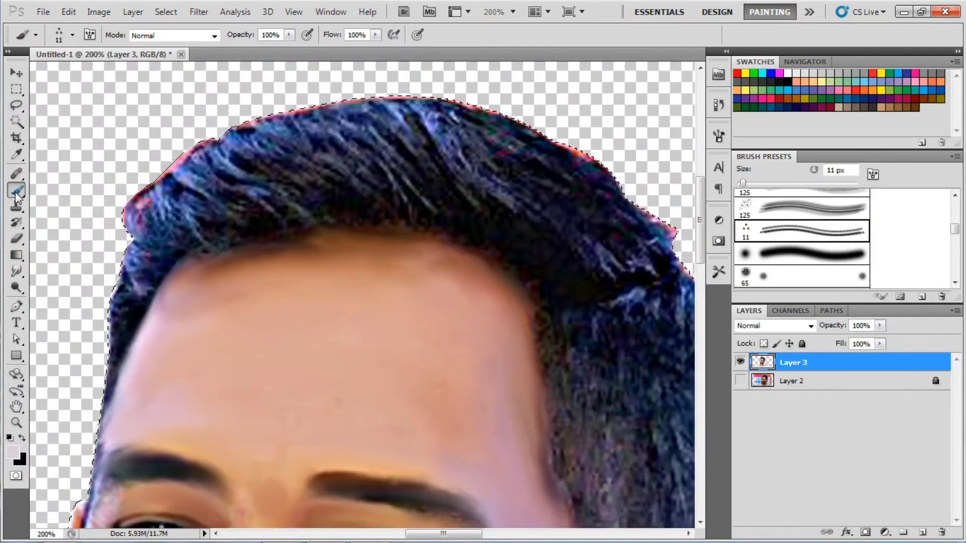
Set the foreground colour to bright cyan 29d2f0
left_click(12, 451)
left_click(726, 373)
left_click(679, 298)
left_click(854, 280)
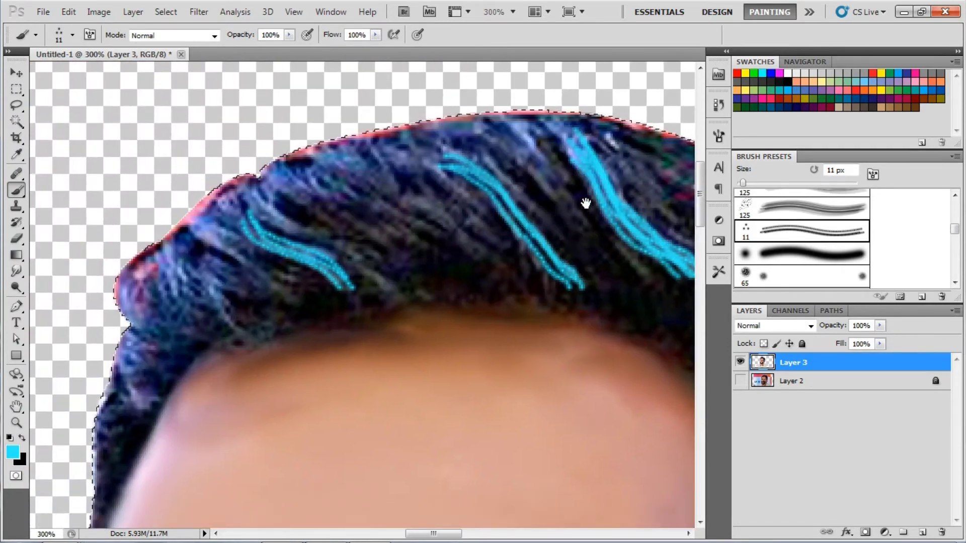
Paint several cyan streaks across the top of the hair
left_click_drag(210, 276, 246, 335)
key("bracketleft")
left_click_drag(124, 384, 148, 410)
left_click_drag(480, 254, 395, 198)
key("bracketright")
left_click_drag(525, 168, 649, 251)
left_click_drag(448, 151, 553, 287)
Switch to the 125 textured brush at 10 px and repaint wider cyan hair streaks
left_click(72, 35)
left_click(302, 199)
key("Escape")
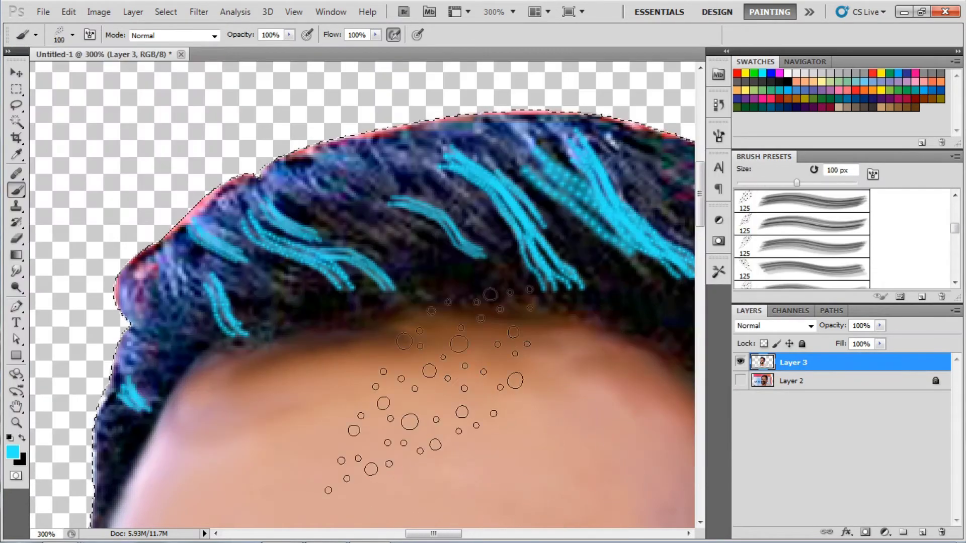
left_click(14, 452)
key("Return")
key("bracketright")
left_click_drag(181, 226, 247, 332)
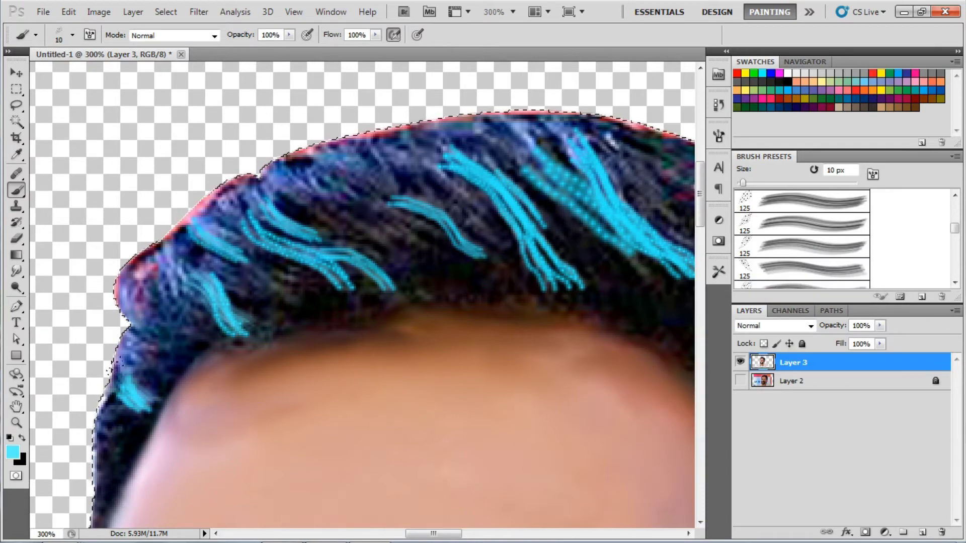
left_click_drag(267, 211, 392, 287)
left_click_drag(528, 171, 578, 296)
left_click_drag(483, 257, 352, 161)
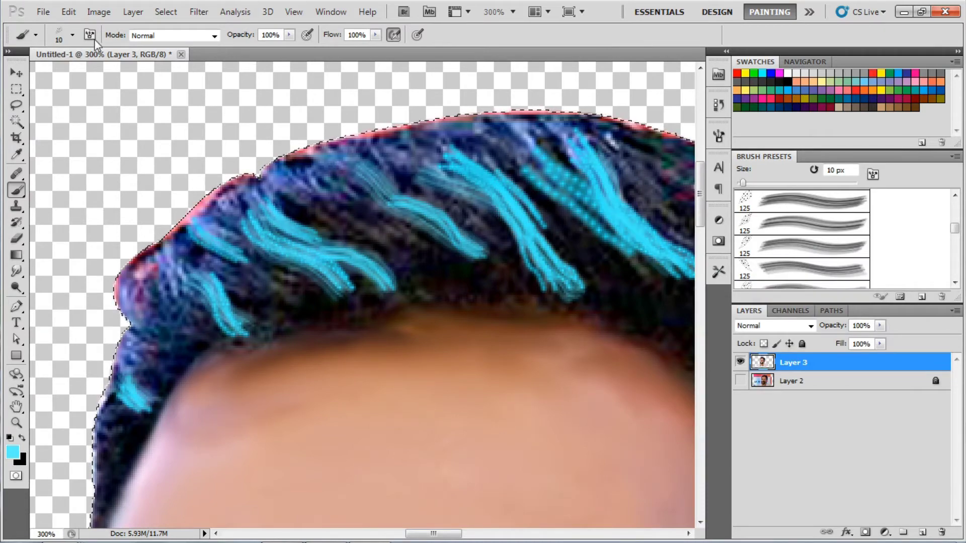
Switch to the Smudge tool with a smaller brush and zoom in on the chin and beard
key("shift+r")
key("shift+r")
left_click(72, 35)
key("Escape")
left_click_drag(517, 227, 550, 222)
key("bracketleft")
key("bracketleft")
Raise the smudge strength to 72% and adjust the brush size
key("7")
key("2")
key("F5")
key("F5")
key("bracketright")
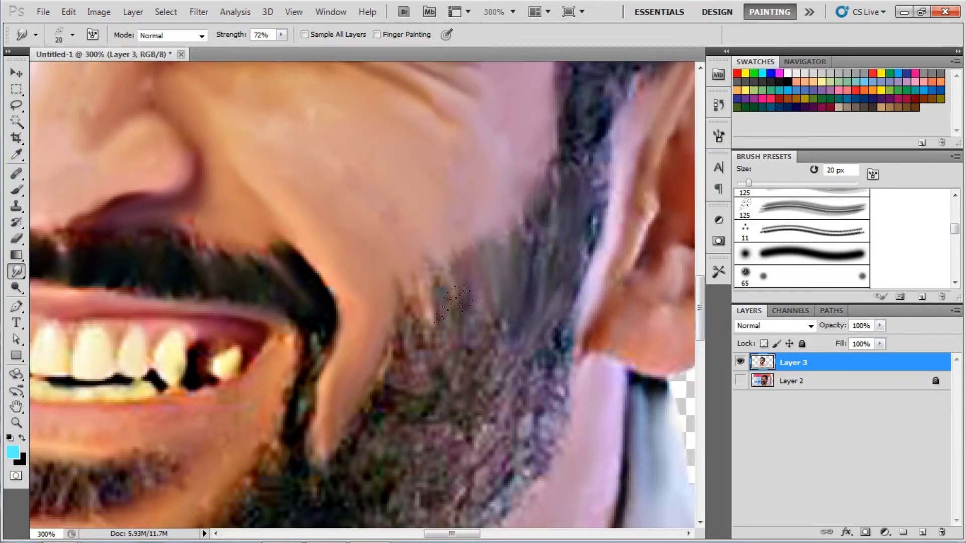
Smooth the top edge of the eyebrow with 8–15 px smudge strokes
left_click_drag(433, 410, 431, 263)
key("bracketleft")
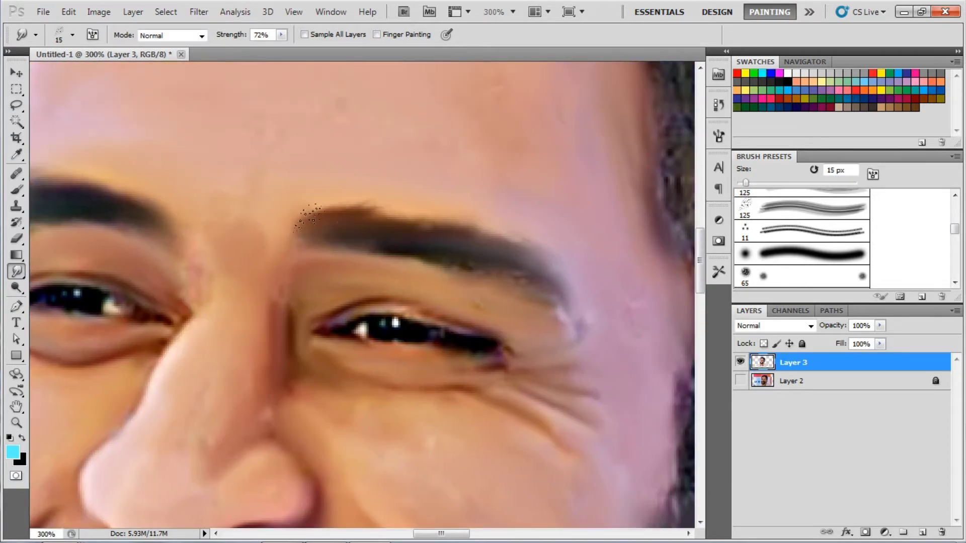
left_click_drag(319, 206, 495, 218)
key("bracketright")
key("bracketleft")
left_click_drag(383, 207, 573, 302)
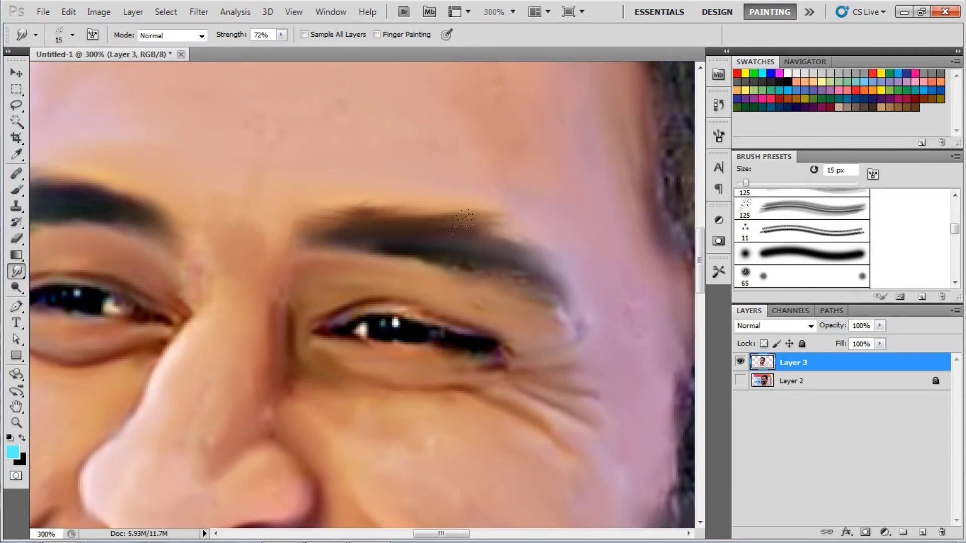
key("bracketleft")
key("bracketleft")
key("bracketleft")
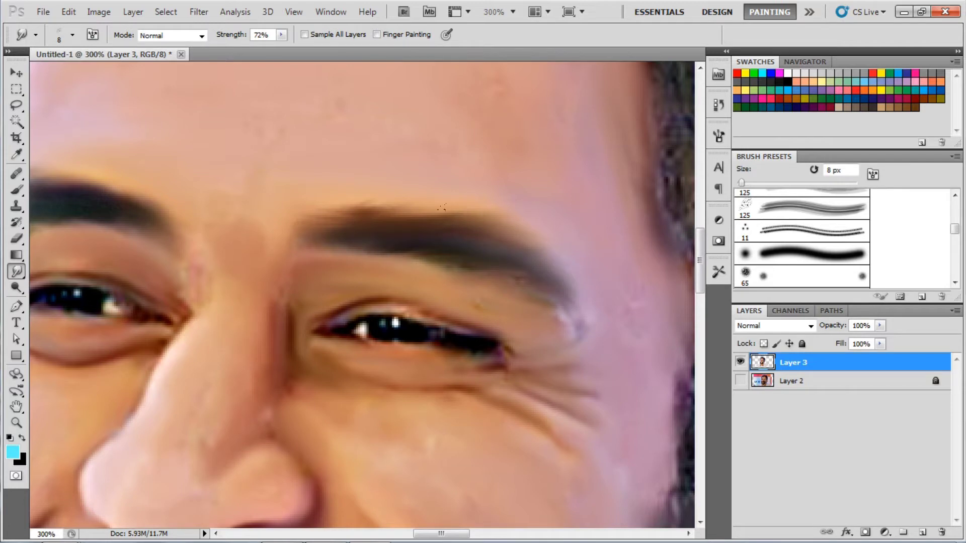
left_click_drag(385, 244, 586, 274)
key("bracketright")
Smudge the other eyebrow's edge with a 15 px brush
mouse_move(242, 209)
left_mouse_down()
mouse_move(339, 239)
mouse_move(252, 211)
left_mouse_up()
key("bracketright")
left_click_drag(377, 256, 272, 211)
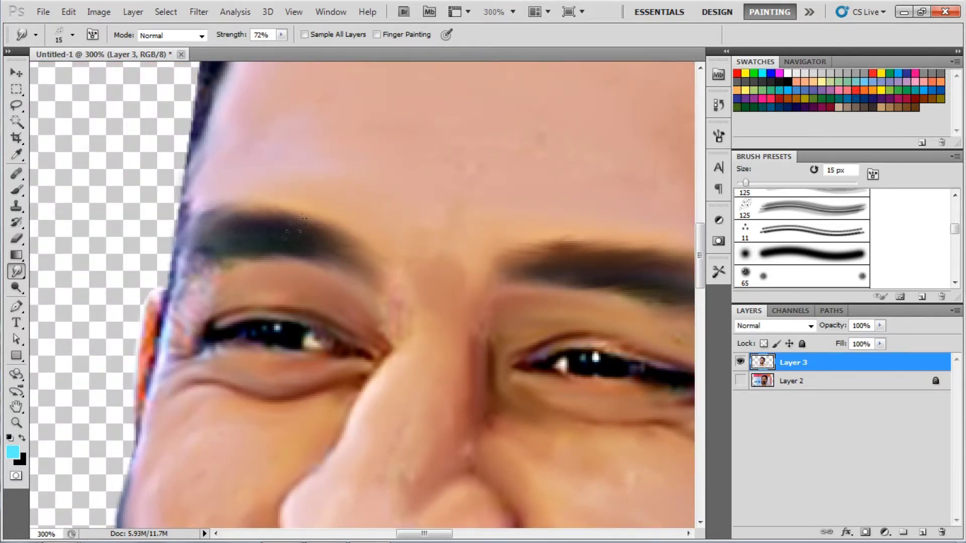
left_click_drag(308, 238, 117, 202)
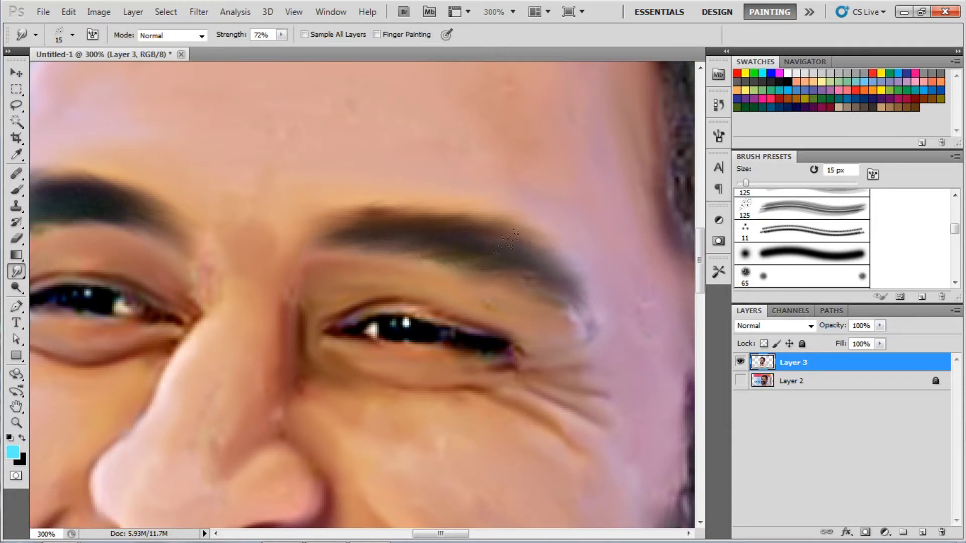
Adjust brush spacing and work the smudge along the beard toward the mouth
mouse_move(508, 206)
left_mouse_down()
mouse_move(485, 162)
mouse_move(427, 131)
left_mouse_up()
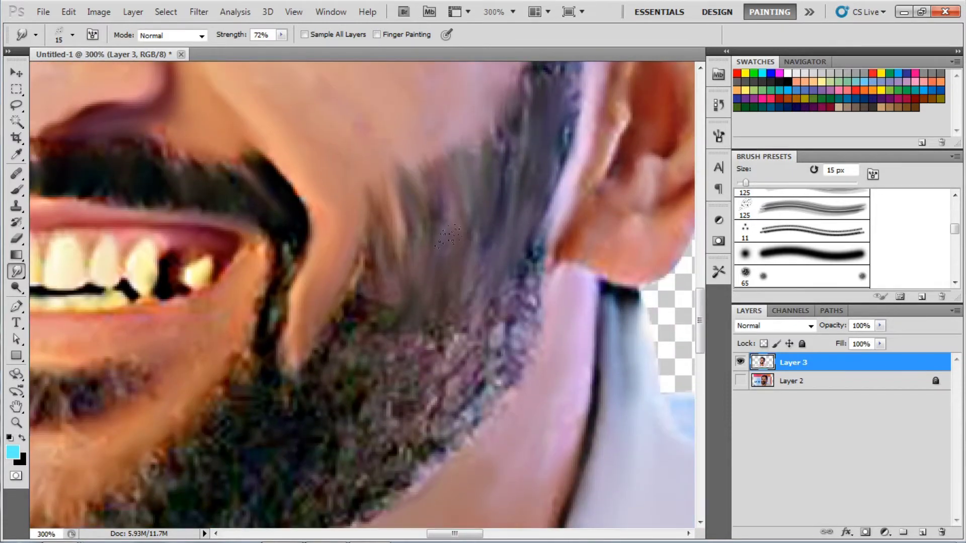
key("bracketright")
left_click_drag(500, 174, 477, 194)
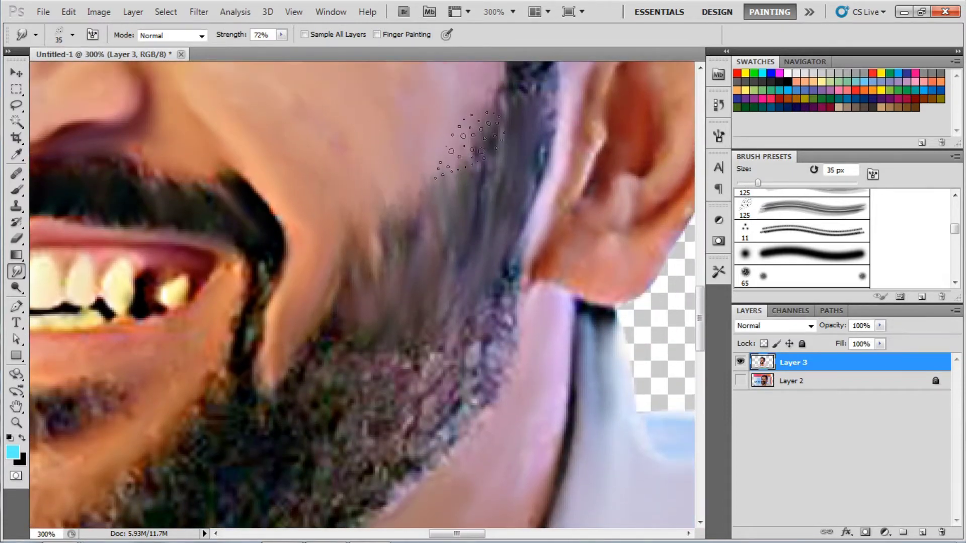
scroll(463, 313, "down", 3)
key("F5")
left_click_drag(629, 352, 640, 360)
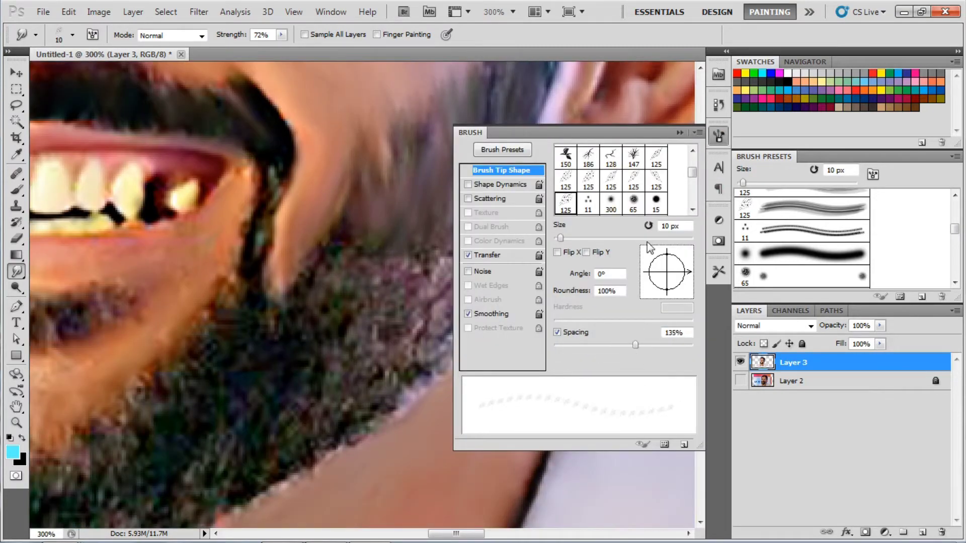
key("F5")
key("bracketright")
left_click_drag(453, 312, 513, 247)
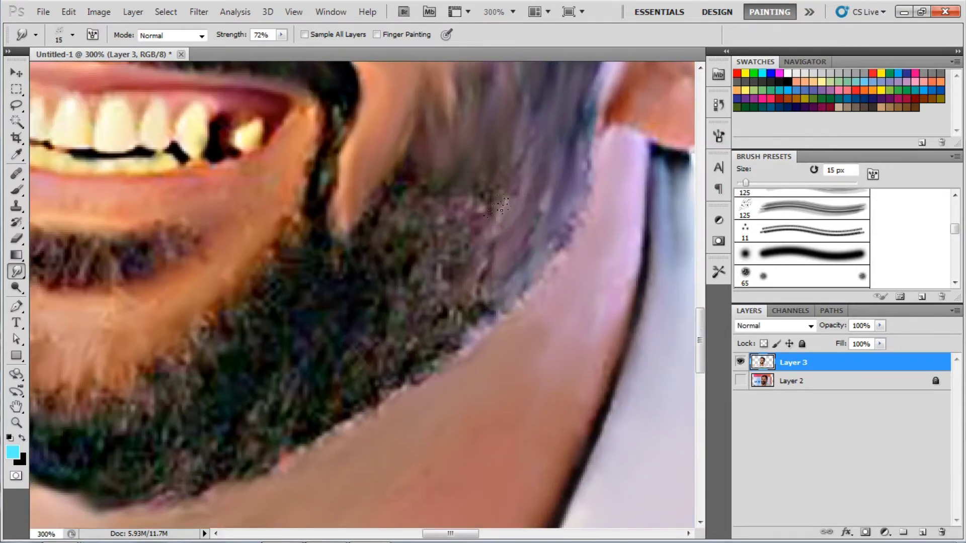
left_click_drag(421, 156, 420, 241)
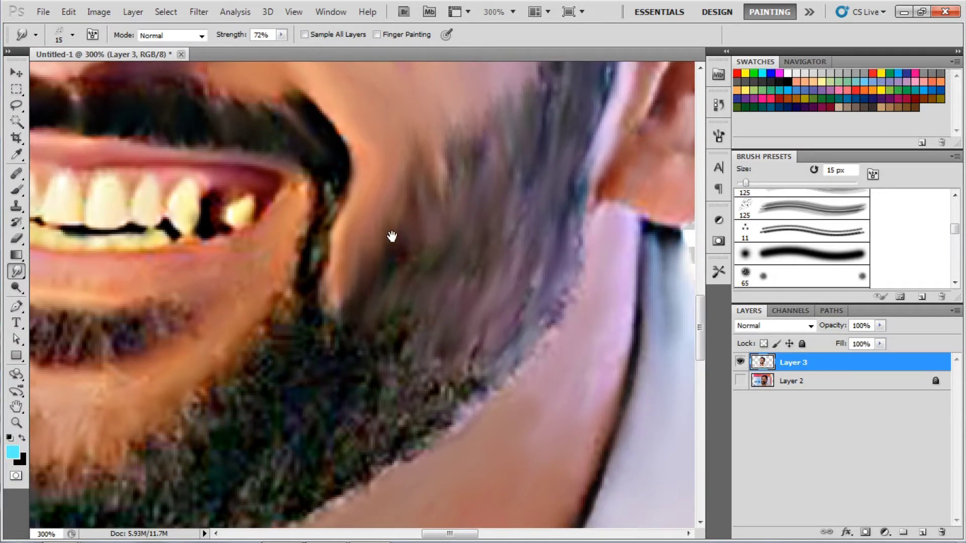
left_click_drag(300, 106, 486, 201)
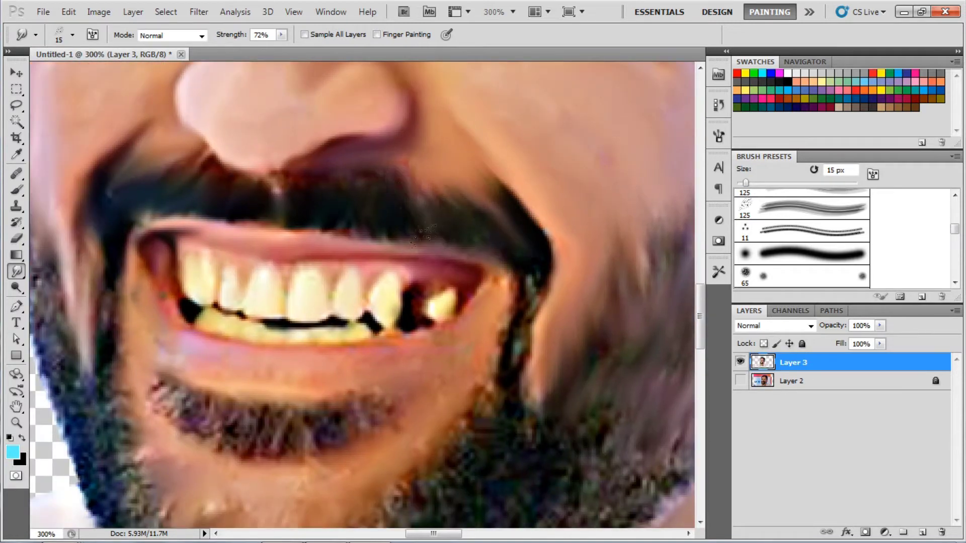
Smudge beard edges around the mouth and cheek with 9–25 px brushes, then add a new layer
key("bracketleft")
key("bracketleft")
key("bracketright")
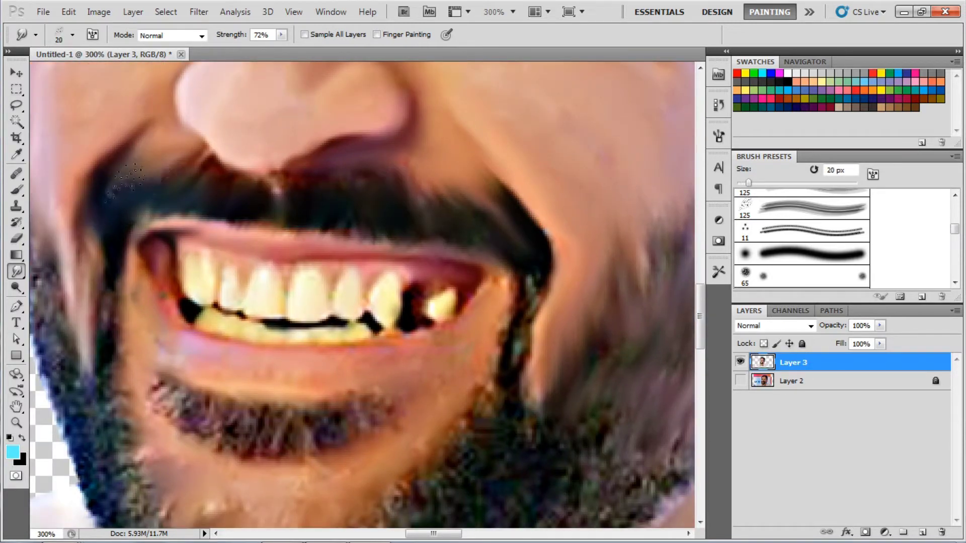
left_click_drag(262, 206, 559, 191)
key("bracketright")
key("bracketright")
key("bracketright")
left_click_drag(647, 198, 511, 186)
key("bracketleft")
key("bracketleft")
key("bracketleft")
left_click_drag(262, 101, 223, 275)
scroll(223, 275, "down", 10)
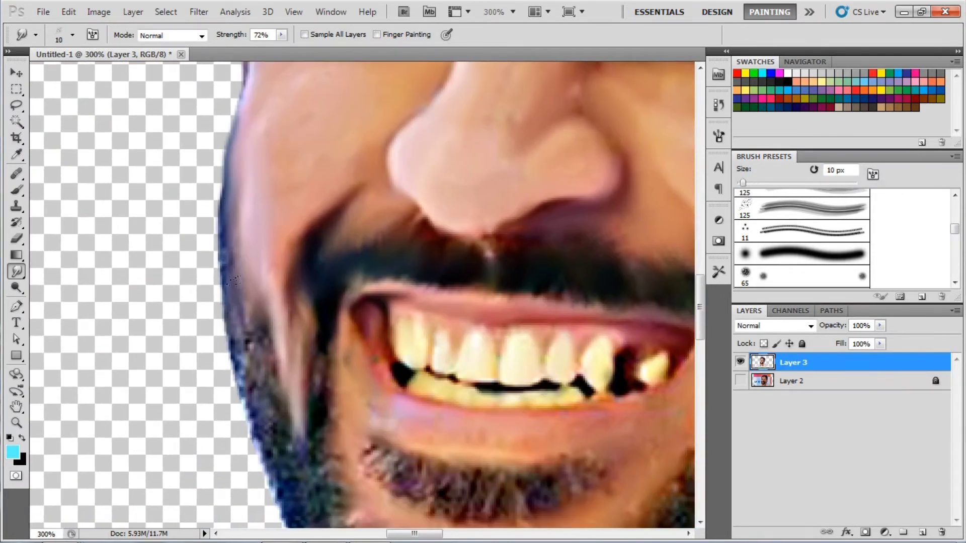
scroll(248, 189, "down", 2)
key("ctrl+minus")
key("ctrl+minus")
key("ctrl+minus")
left_click(16, 190)
Create a layer beneath the portrait and fill it with dark navy blue
left_click(76, 188)
key("alt+BackSpace")
left_click(12, 452)
left_click(682, 367)
left_click(852, 276)
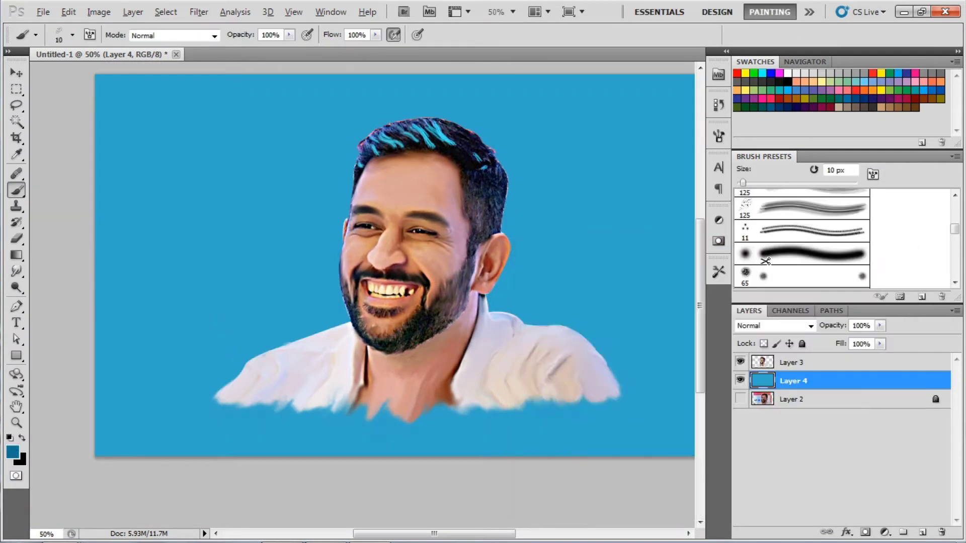
key("alt+BackSpace")
left_click(13, 452)
left_click(853, 276)
left_click(12, 452)
left_click(853, 277)
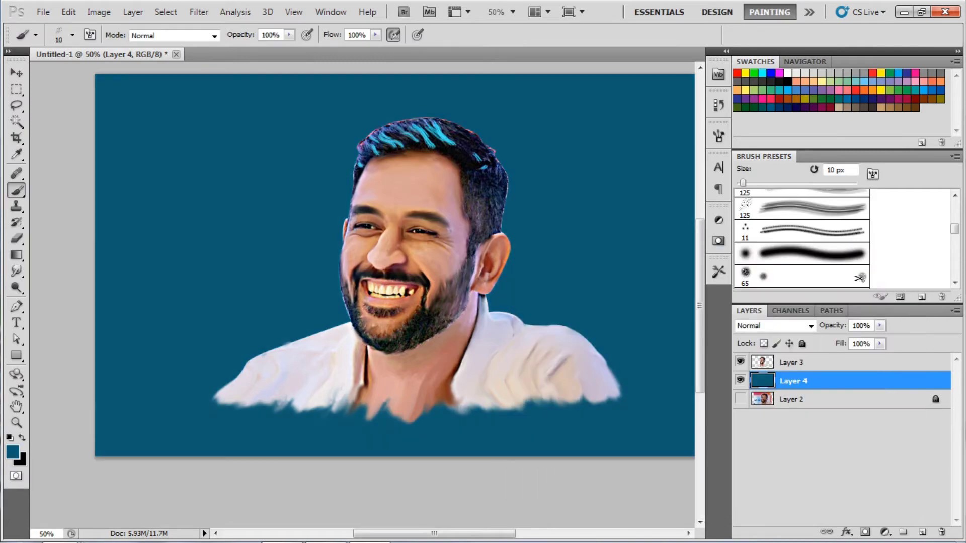
Zoom in on the chin and smudge the beard edge along the left jaw
key("ctrl+plus")
key("ctrl+plus")
key("ctrl+plus")
key("ctrl+plus")
key("ctrl+plus")
key("alt+bracketright")
mouse_move(268, 259)
left_mouse_down()
mouse_move(362, 177)
mouse_move(356, 308)
mouse_move(402, 413)
mouse_move(370, 308)
left_mouse_up()
key("r")
scroll(371, 309, "down", 3)
mouse_move(370, 95)
left_mouse_down()
mouse_move(431, 301)
mouse_move(400, 332)
left_mouse_up()
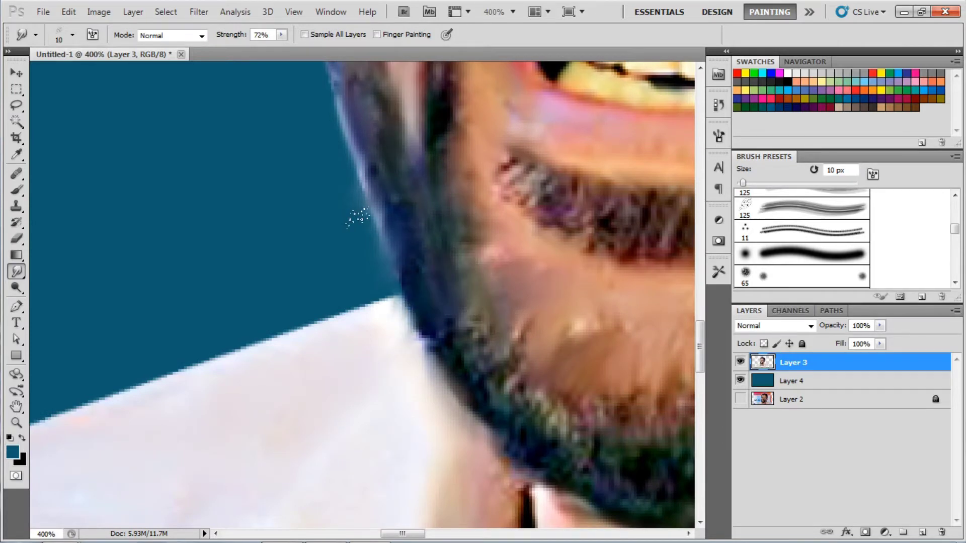
Lower smudge strength to 57% and smear the jaw and below-chin beard at 35 and 20 px
left_click_drag(236, 36, 232, 37)
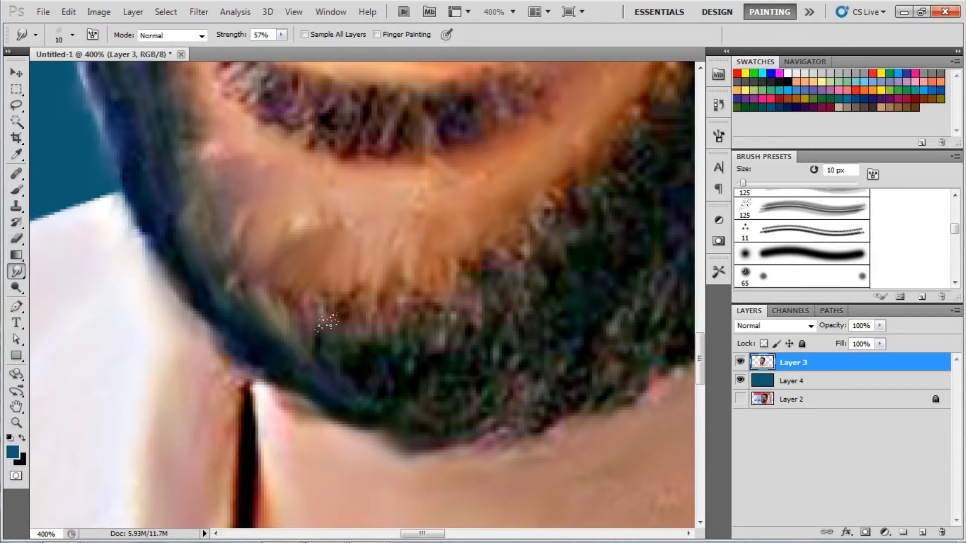
scroll(316, 393, "down", 2)
key("bracketright")
key("bracketright")
key("bracketright")
left_click_drag(442, 284, 483, 301)
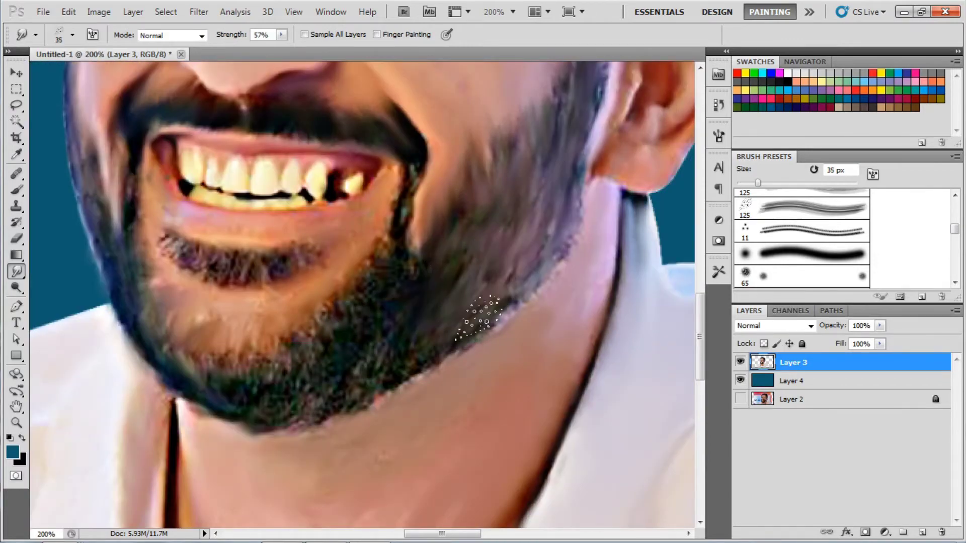
key("bracketleft")
key("bracketleft")
key("bracketleft")
key("bracketleft")
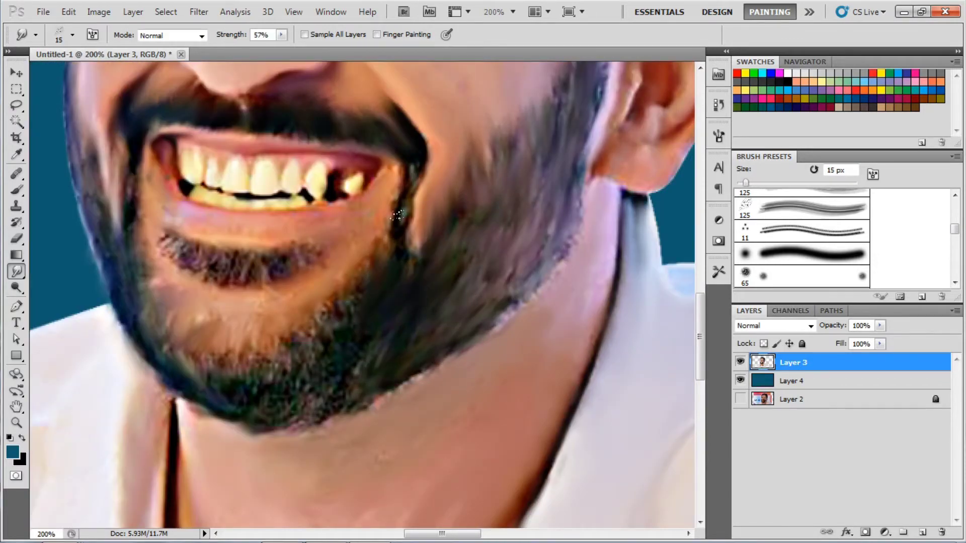
key("bracketright")
left_click_drag(351, 366, 340, 327)
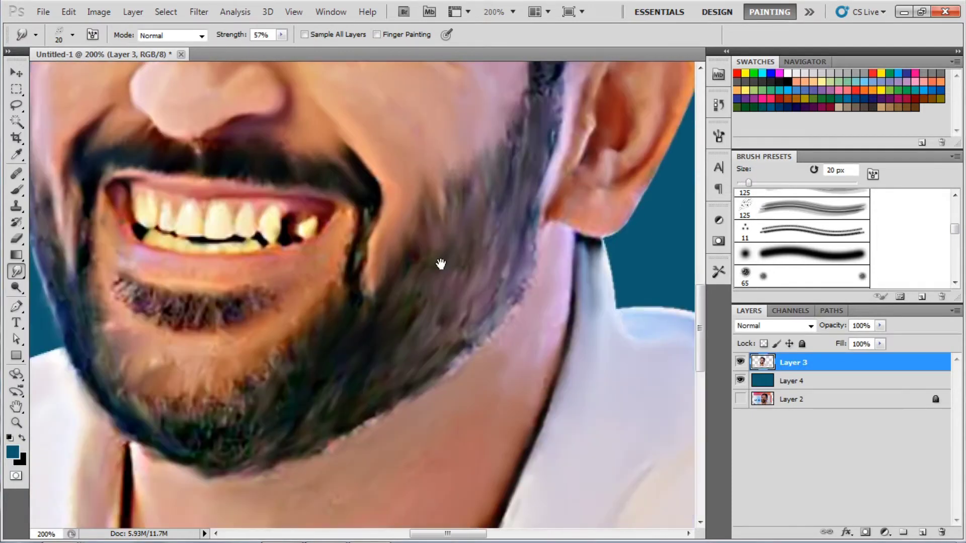
Smudge the left jaw, neck-side beard edge, cheek and mouth corner into soft streaks
scroll(442, 264, "down", 1)
scroll(442, 263, "left", 2)
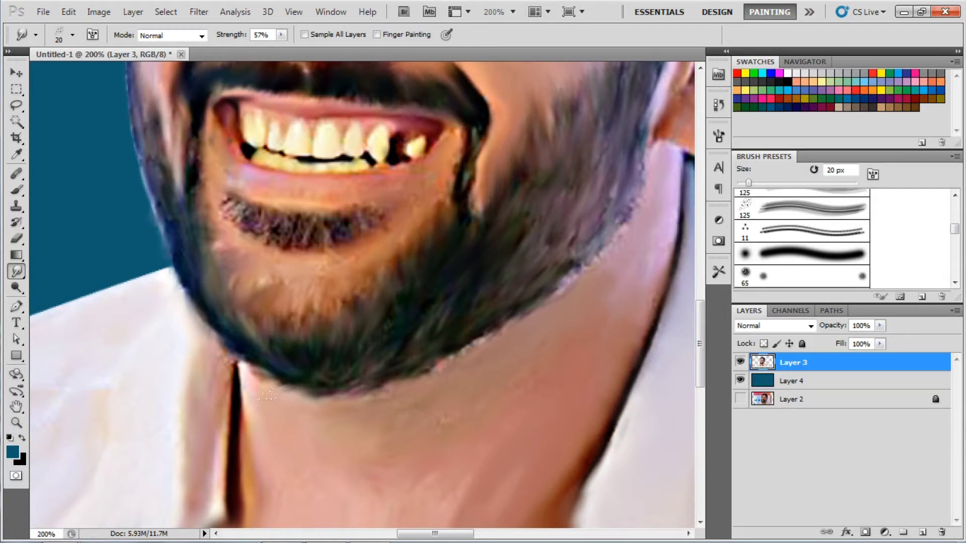
left_click_drag(293, 371, 151, 212)
scroll(378, 335, "right", 3)
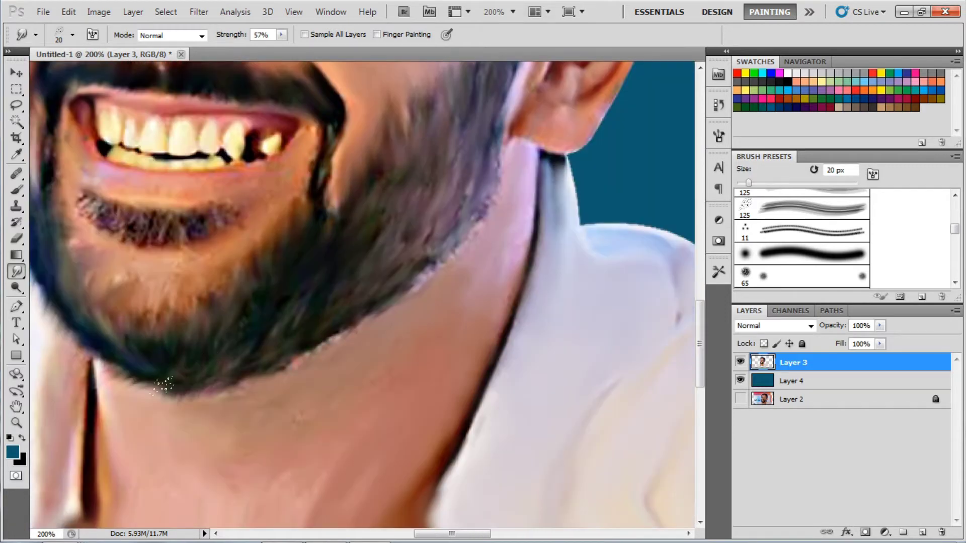
left_click_drag(270, 362, 428, 244)
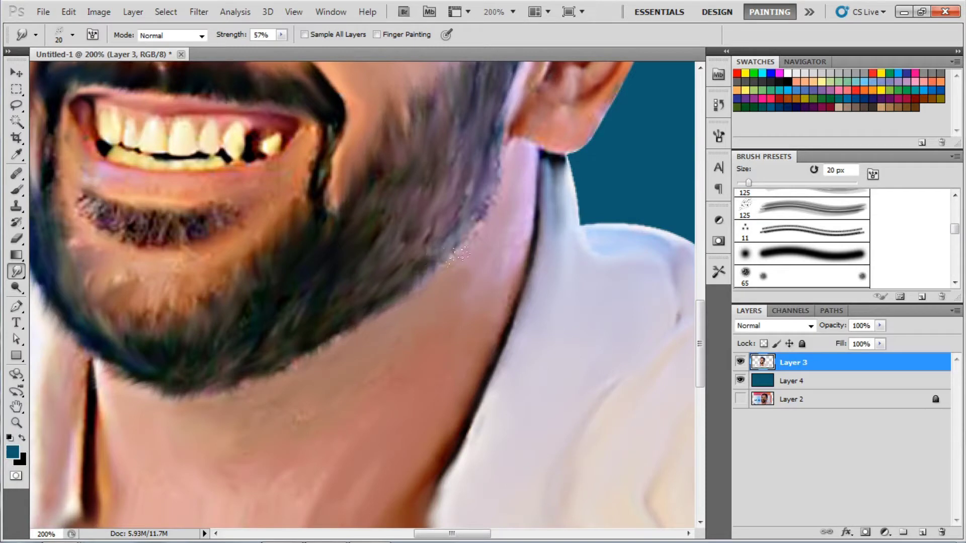
left_click_drag(184, 348, 205, 307)
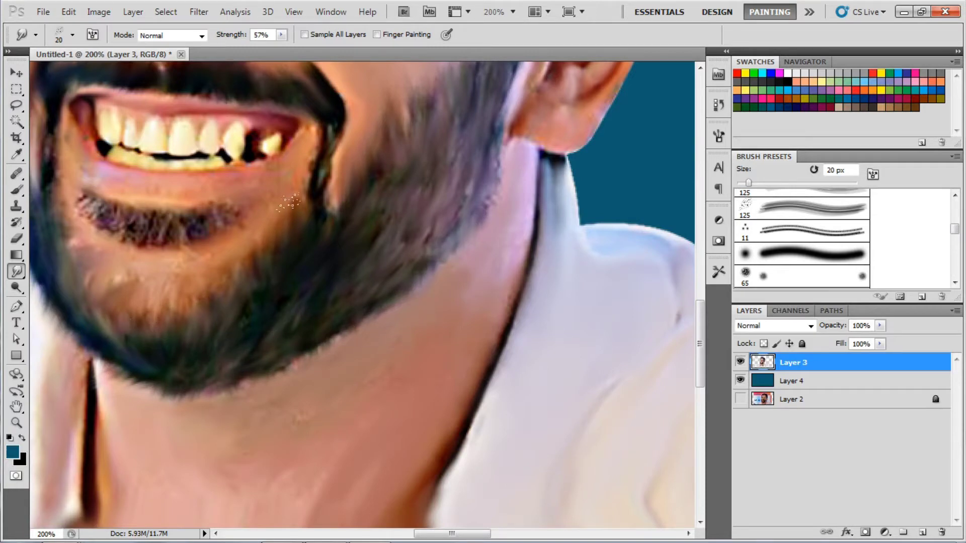
left_click_drag(324, 199, 329, 229)
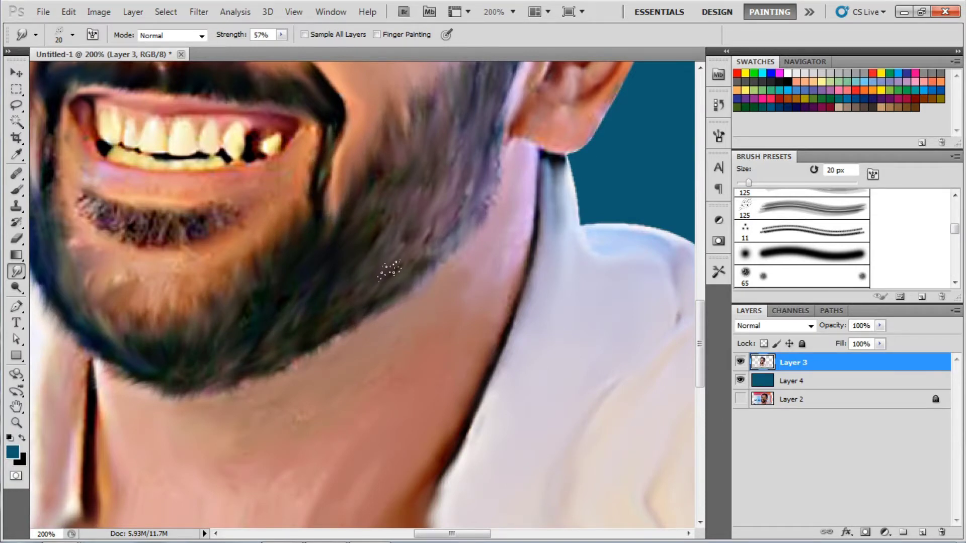
scroll(386, 256, "up", 3)
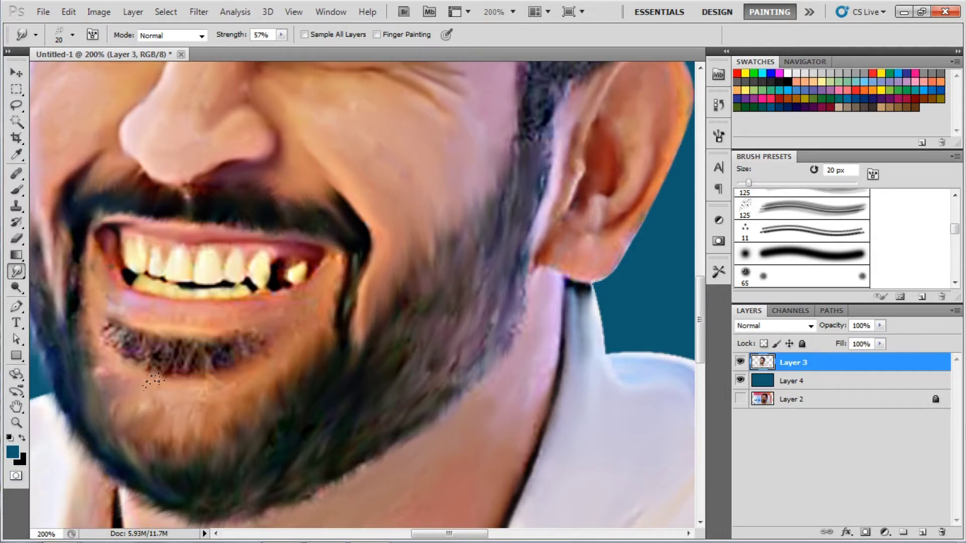
scroll(154, 381, "left", 5)
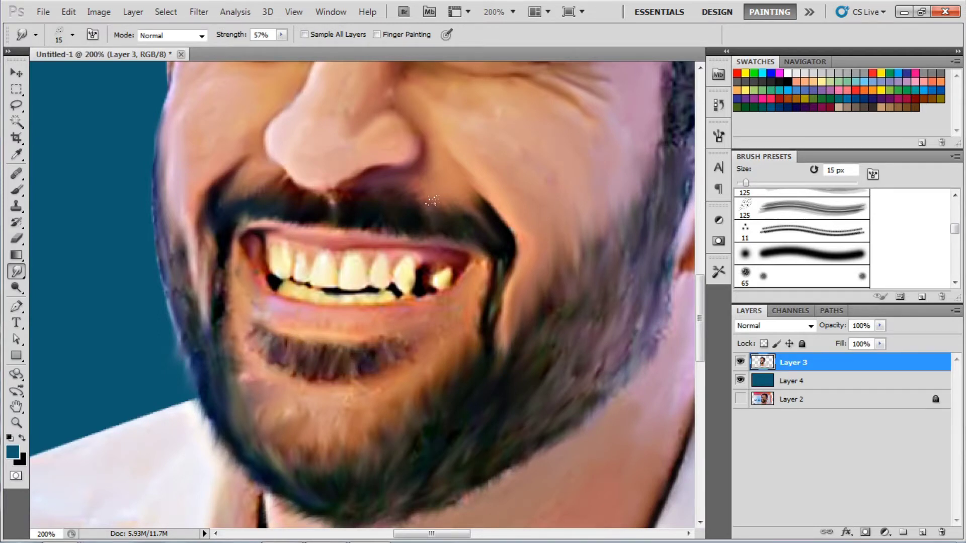
scroll(429, 202, "up", 5)
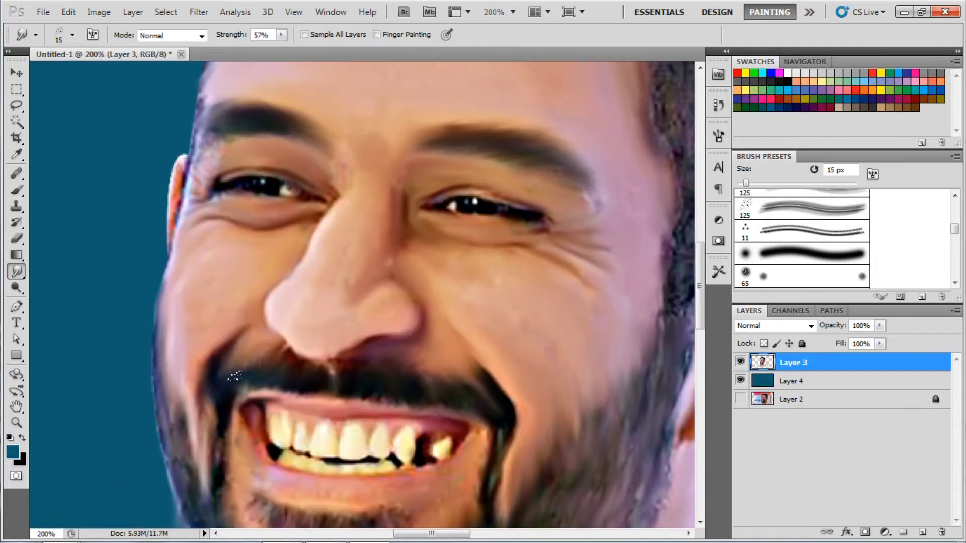
scroll(235, 374, "down", 1)
scroll(584, 345, "down", 3)
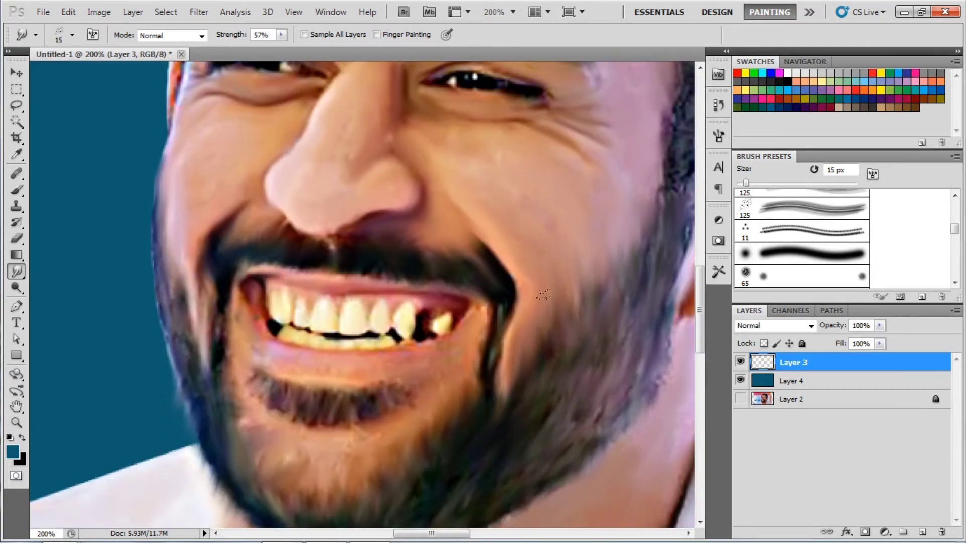
scroll(415, 365, "down", 3)
scroll(261, 401, "up", 3)
scroll(301, 362, "up", 3)
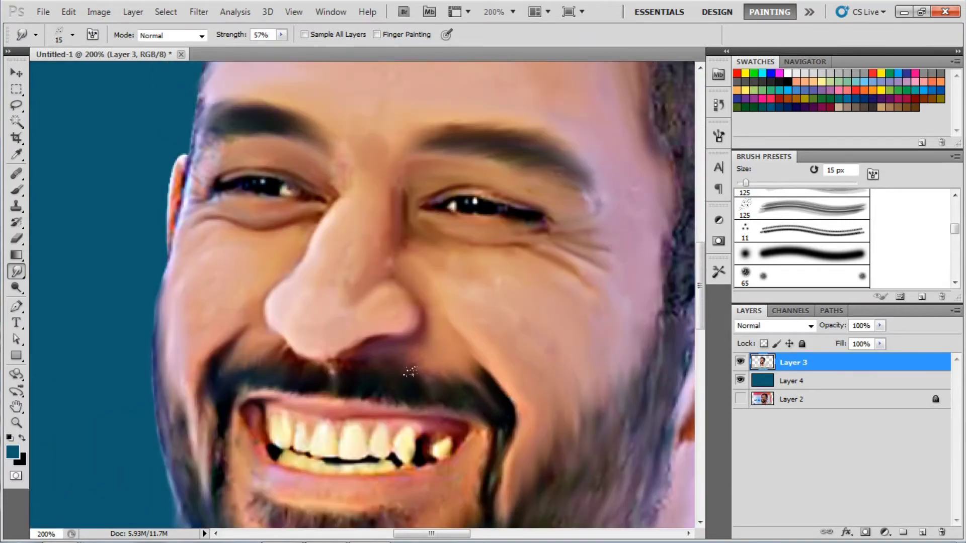
scroll(437, 351, "up", 3)
scroll(352, 342, "down", 6)
scroll(324, 332, "down", 2)
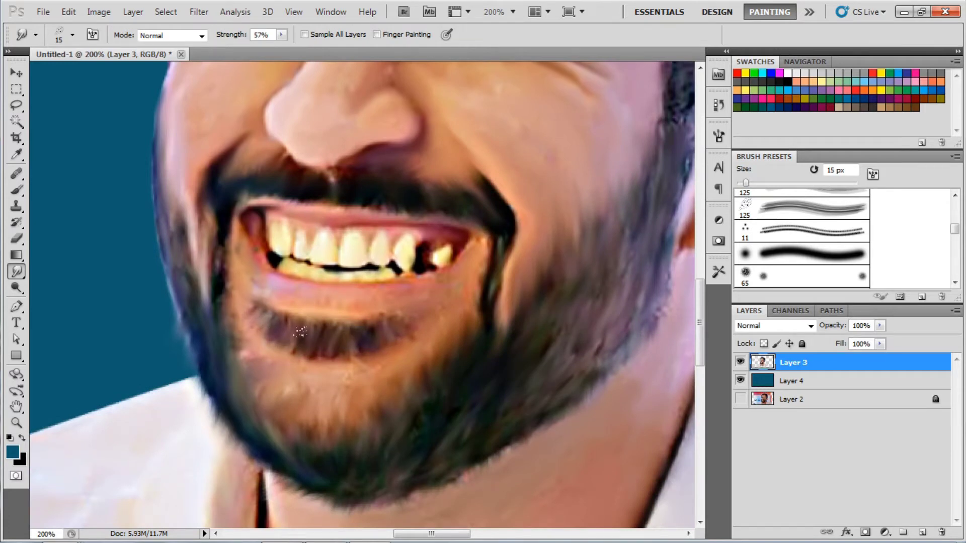
scroll(554, 386, "down", 1)
scroll(555, 387, "up", 1)
scroll(403, 212, "up", 1)
scroll(536, 267, "up", 1)
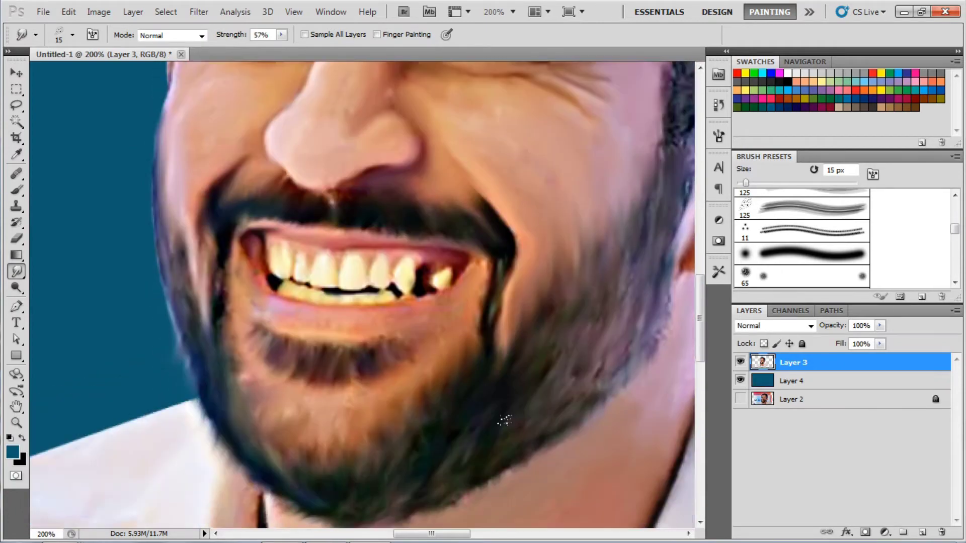
scroll(501, 416, "right", 3)
scroll(506, 186, "down", 1)
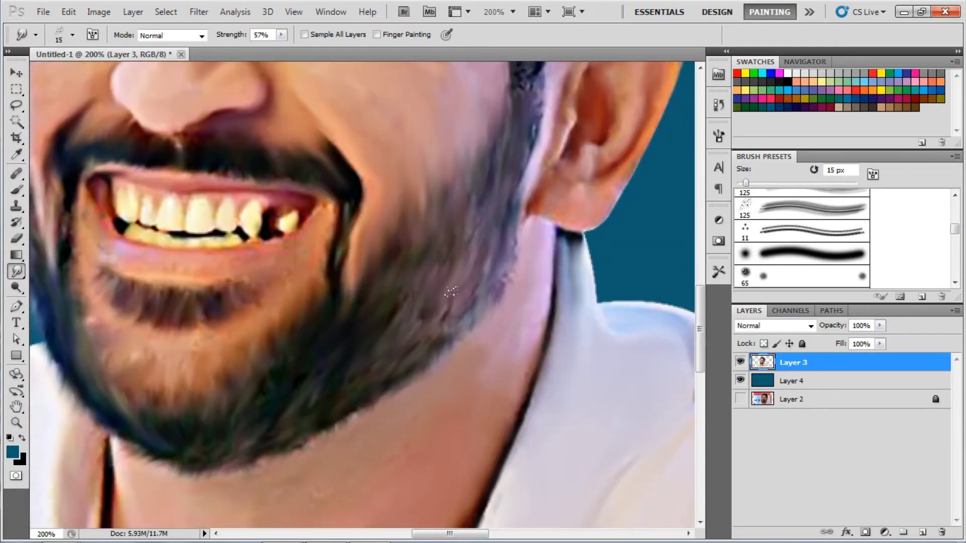
scroll(502, 217, "down", 1)
scroll(291, 311, "left", 2)
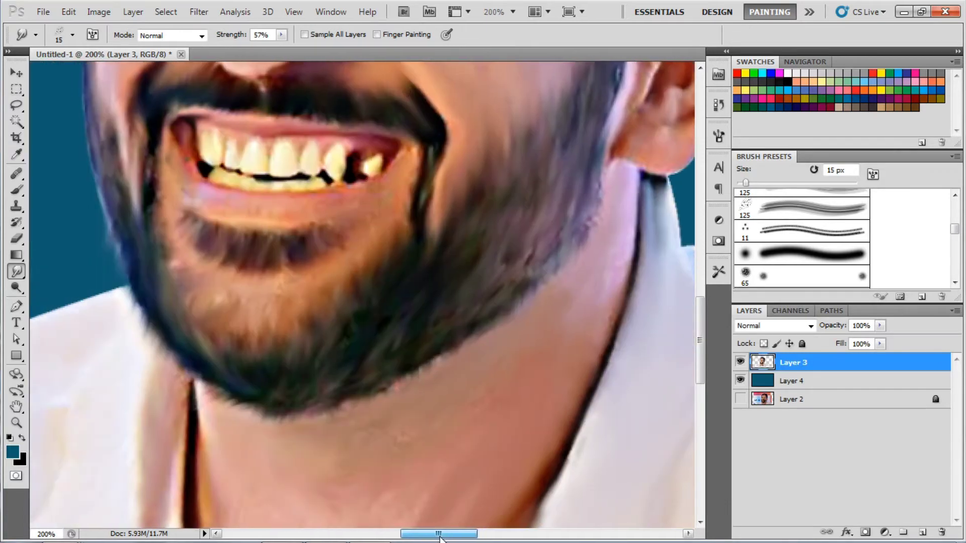
scroll(260, 348, "left", 1)
scroll(416, 317, "up", 5)
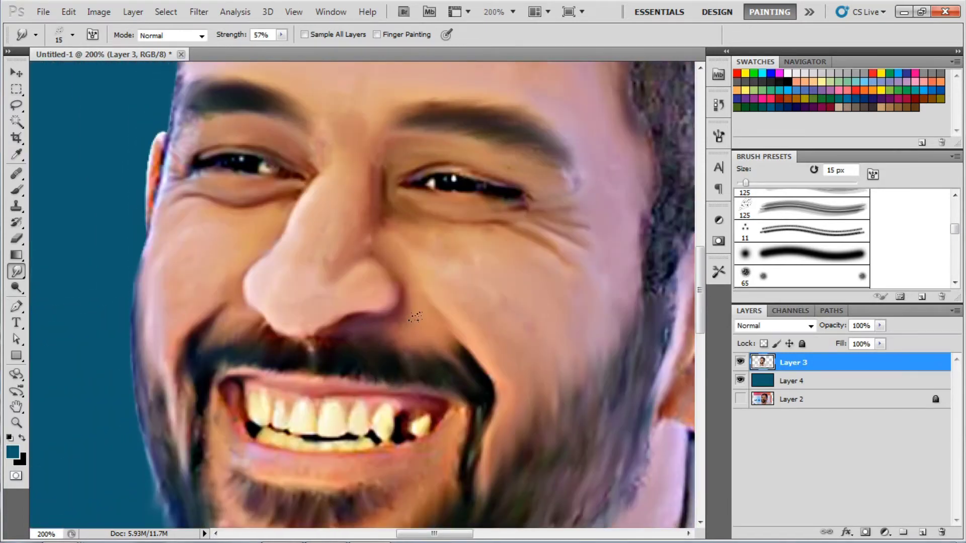
scroll(402, 229, "up", 7)
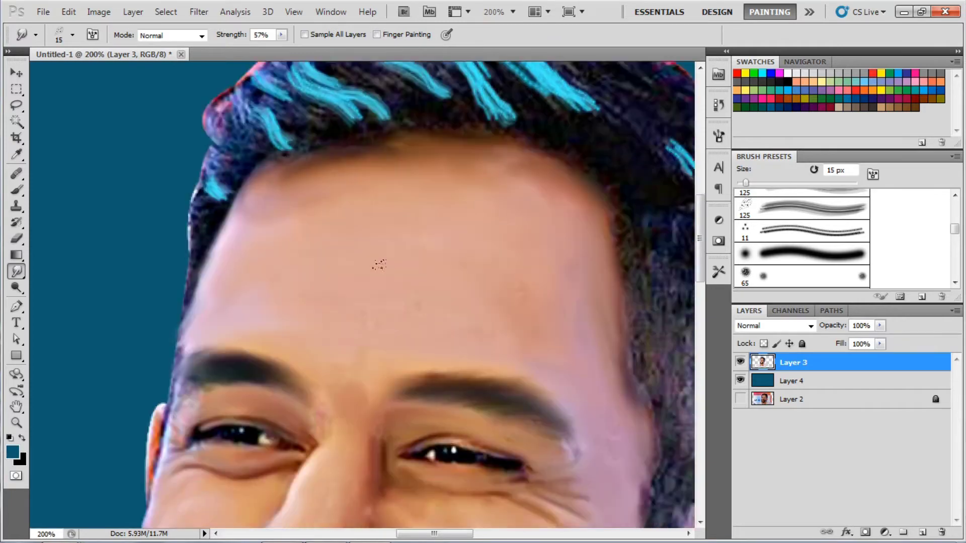
scroll(427, 251, "down", 8)
scroll(478, 302, "down", 1)
scroll(541, 377, "down", 1)
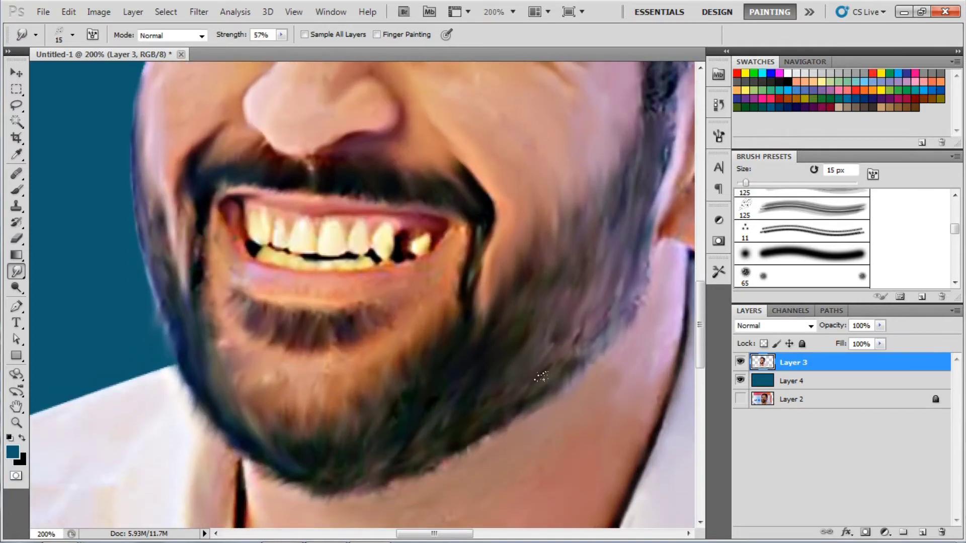
scroll(504, 292, "down", 1)
scroll(321, 333, "up", 1)
scroll(340, 287, "up", 1)
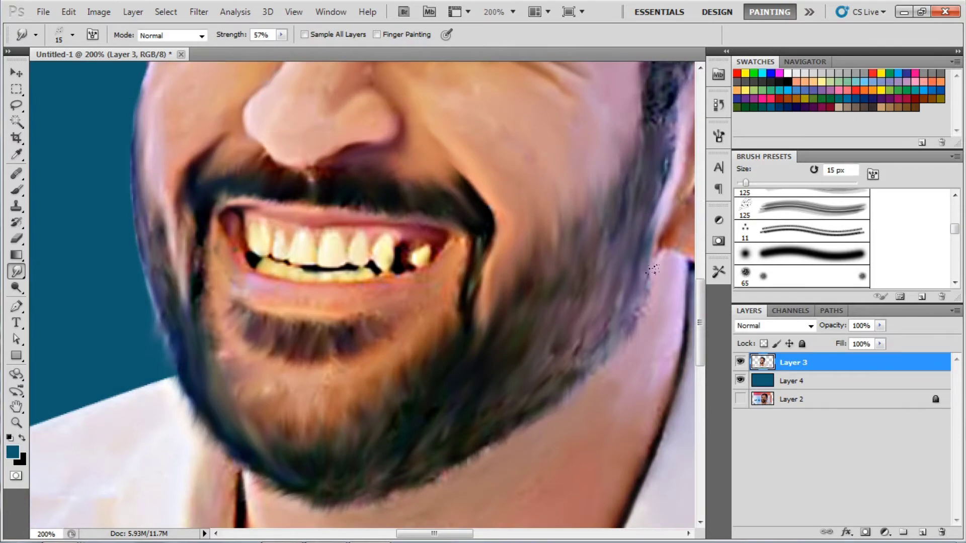
scroll(523, 295, "up", 4)
scroll(403, 271, "down", 5)
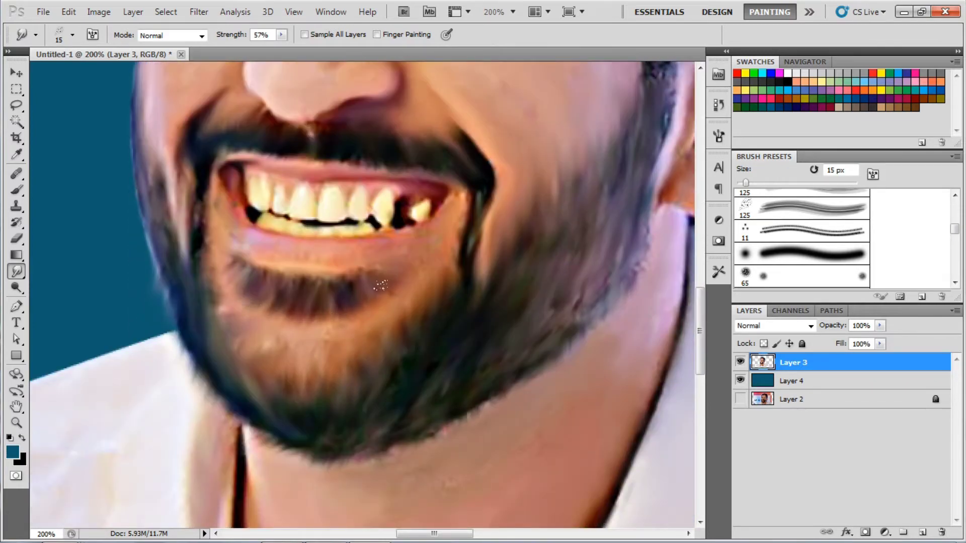
scroll(272, 279, "up", 1)
scroll(274, 289, "down", 3)
scroll(280, 304, "up", 8)
scroll(283, 317, "up", 3)
scroll(283, 317, "up", 4)
scroll(352, 276, "up", 2)
scroll(227, 277, "up", 8)
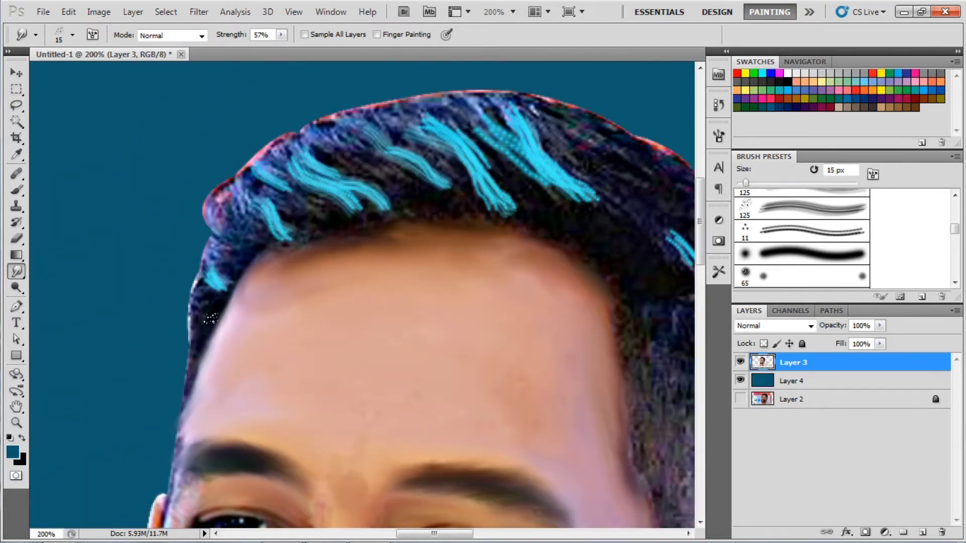
Smudge the left hair edge and blend the cyan strokes across the crown into the hair
left_click_drag(205, 278, 191, 347)
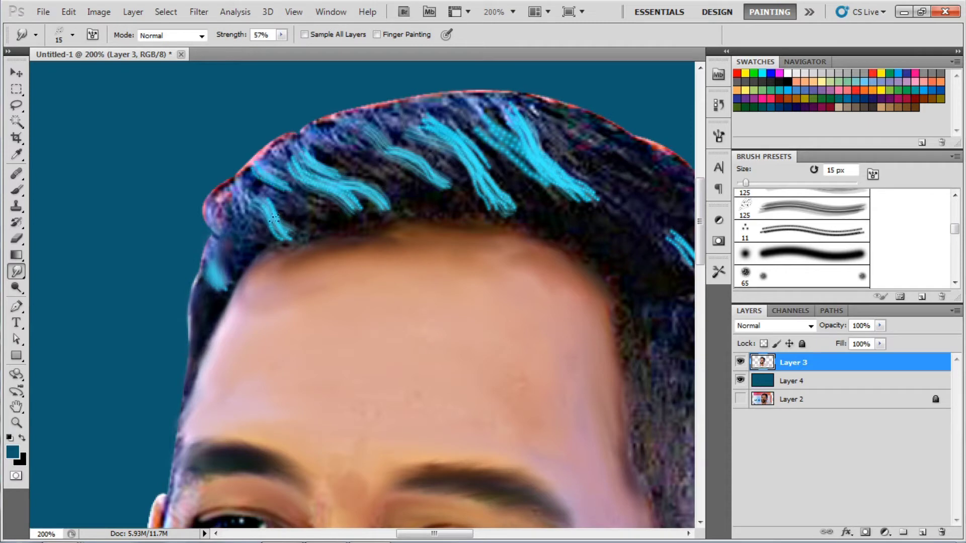
mouse_move(250, 215)
left_mouse_down()
mouse_move(362, 199)
mouse_move(349, 186)
left_mouse_up()
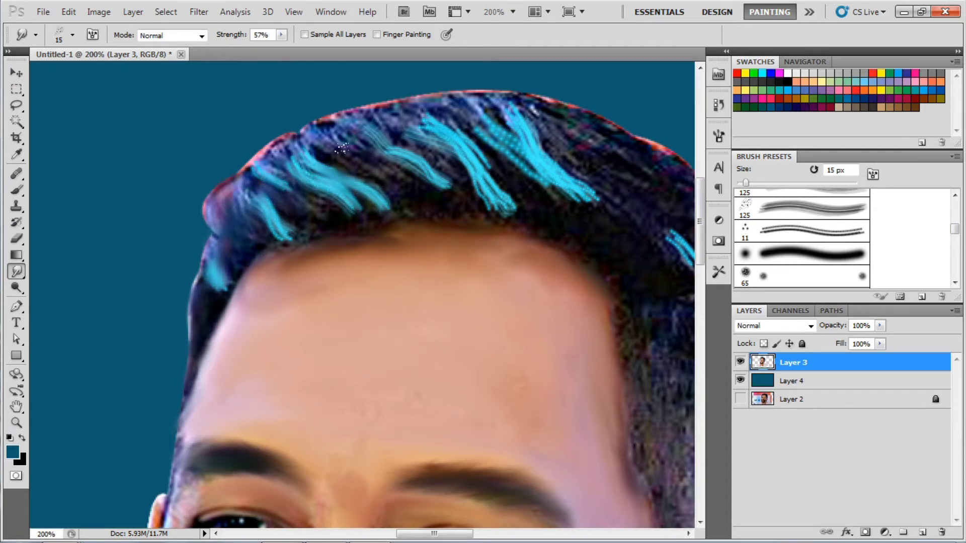
left_click_drag(550, 127, 463, 157)
mouse_move(451, 139)
left_mouse_down()
mouse_move(470, 142)
mouse_move(491, 179)
left_mouse_up()
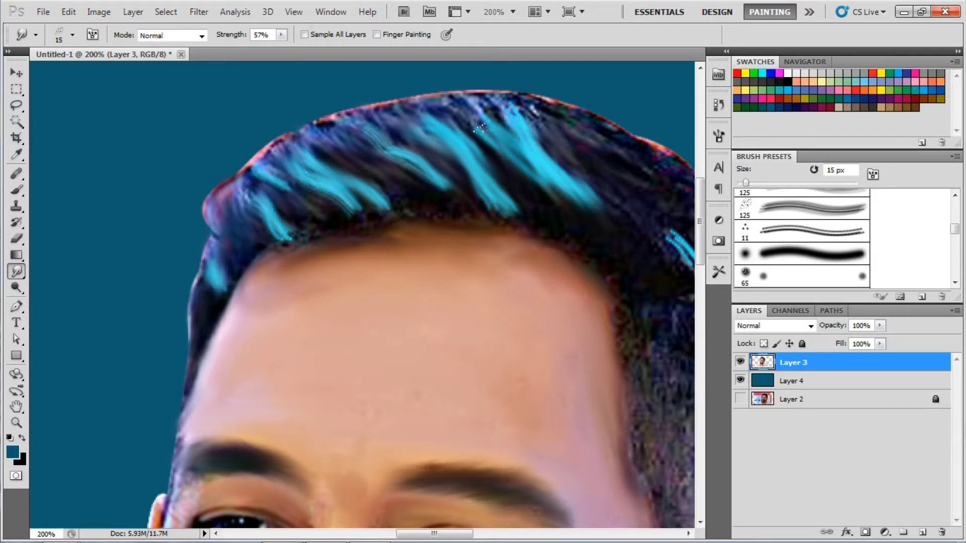
left_click_drag(508, 198, 523, 216)
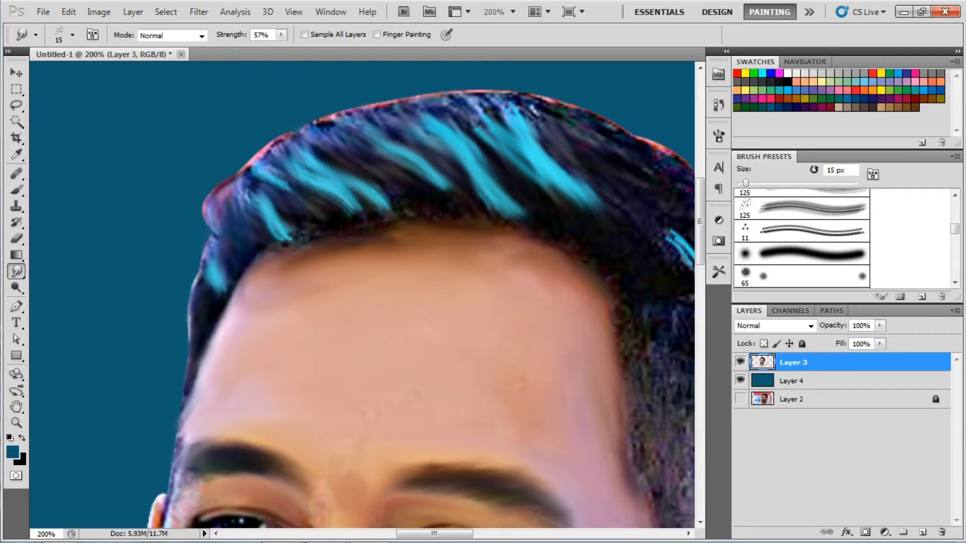
left_click_drag(366, 215, 316, 183)
left_click_drag(366, 213, 399, 212)
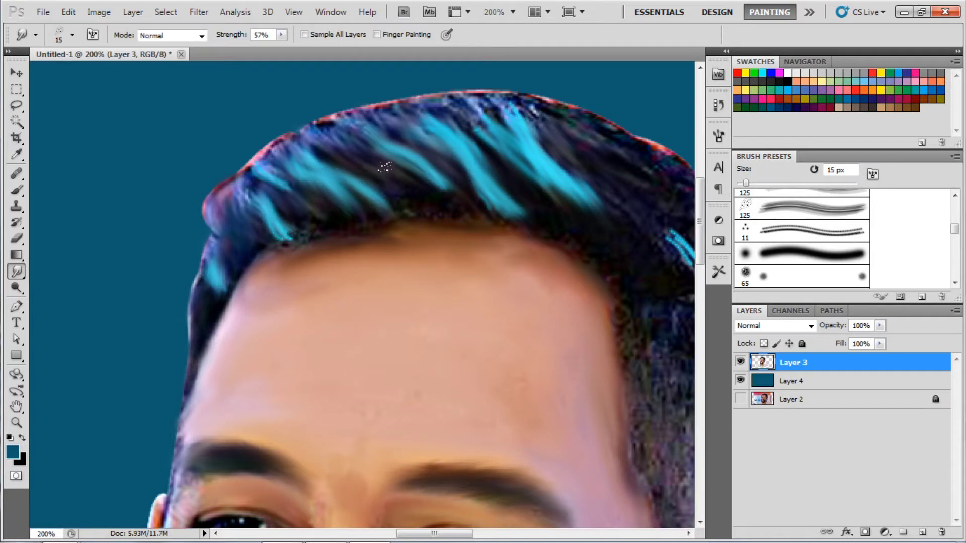
mouse_move(500, 200)
left_mouse_down()
mouse_move(521, 217)
mouse_move(500, 188)
left_mouse_up()
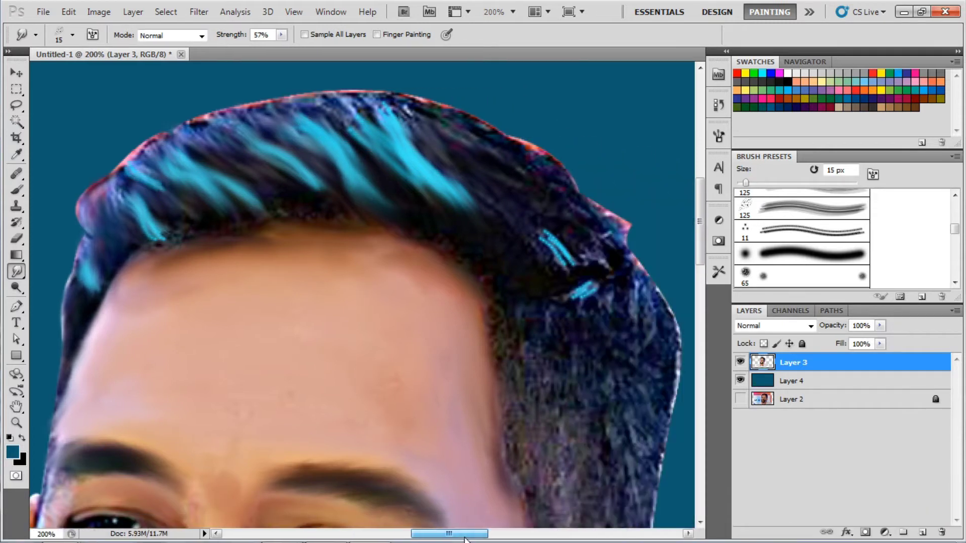
Soften the hair's left outer edge and pull cyan strands up toward the crown
left_click_drag(434, 533, 449, 533)
mouse_move(284, 101)
left_mouse_down()
mouse_move(150, 128)
mouse_move(61, 181)
mouse_move(76, 236)
mouse_move(46, 356)
left_mouse_up()
mouse_move(84, 277)
left_mouse_down()
mouse_move(158, 188)
mouse_move(158, 244)
left_mouse_up()
left_click_drag(230, 185, 191, 147)
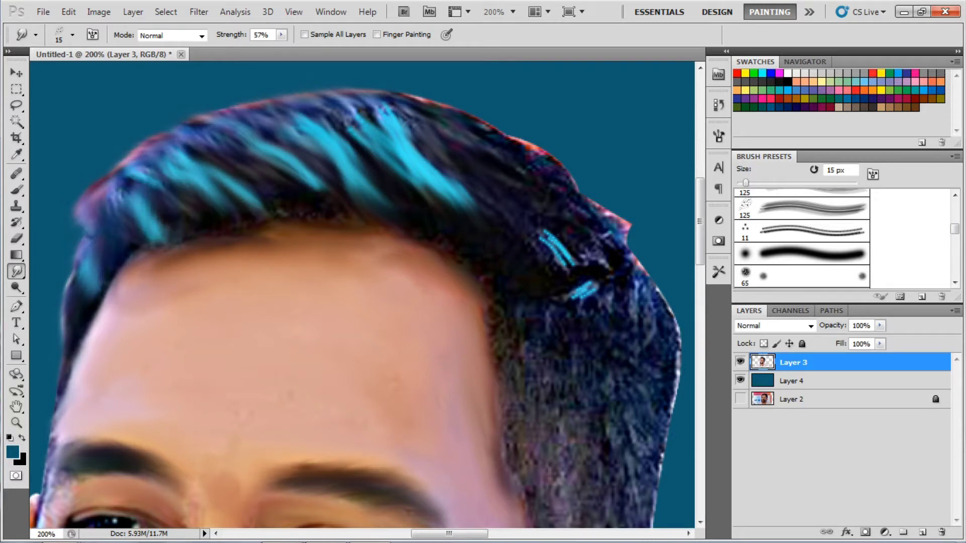
left_click_drag(252, 206, 231, 172)
left_click_drag(372, 187, 351, 162)
left_click_drag(400, 132, 377, 107)
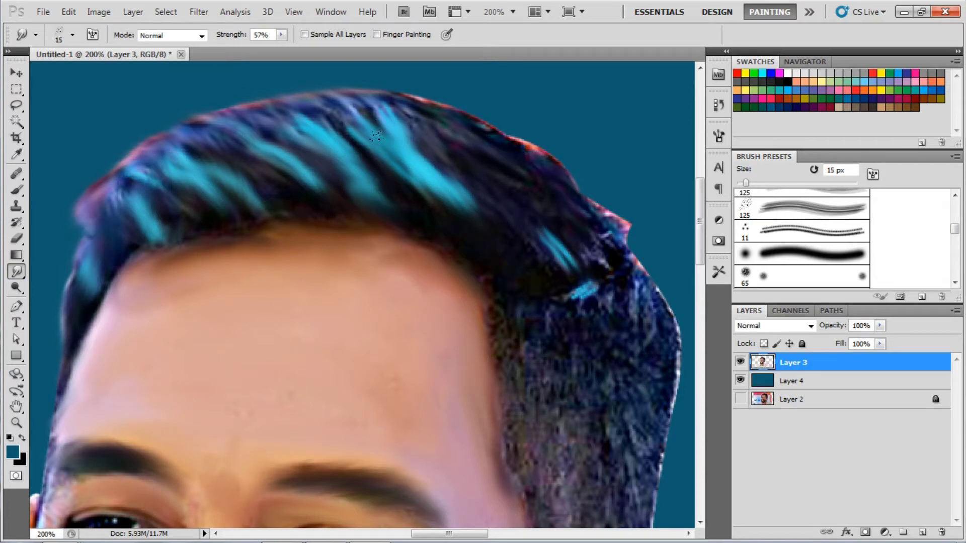
With a 25 px smudge, blur the right and top hair rims and lift the crown hair
scroll(606, 254, "down", 2)
key("bracketleft")
mouse_move(568, 269)
left_mouse_down()
mouse_move(619, 304)
mouse_move(539, 302)
left_mouse_up()
scroll(512, 327, "down", 4)
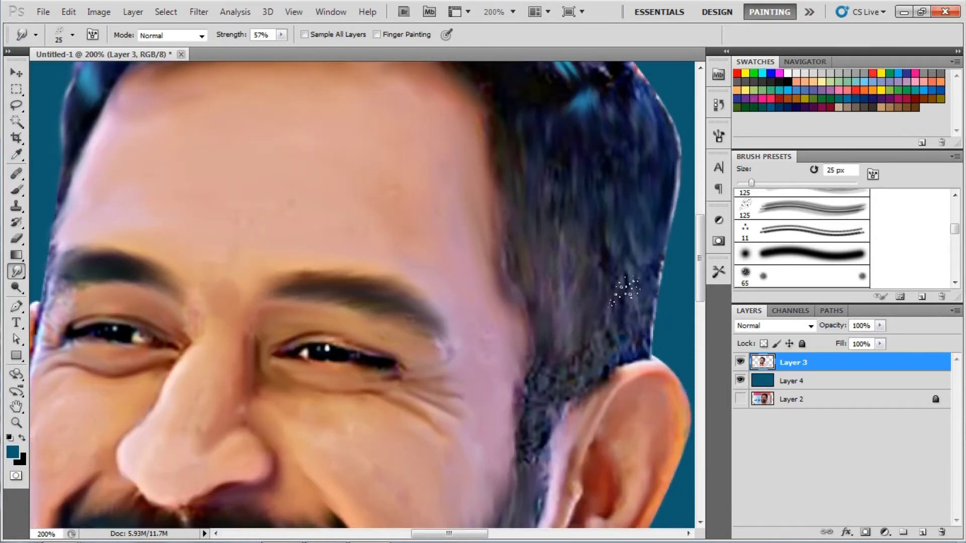
scroll(586, 405, "up", 5)
scroll(573, 327, "up", 2)
mouse_move(562, 249)
left_mouse_down()
mouse_move(638, 254)
mouse_move(578, 258)
mouse_move(593, 236)
mouse_move(645, 297)
left_mouse_up()
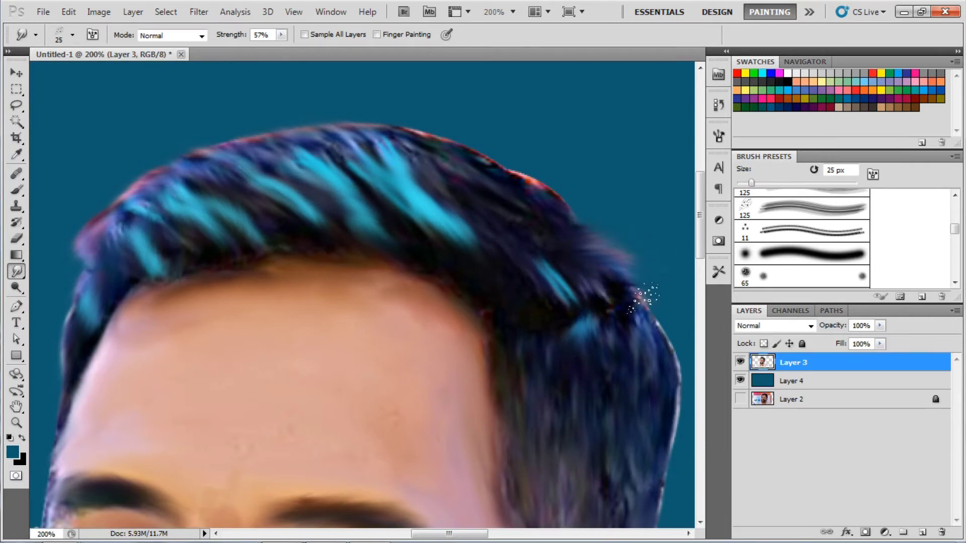
left_click_drag(528, 194, 500, 165)
scroll(390, 128, "up", 1)
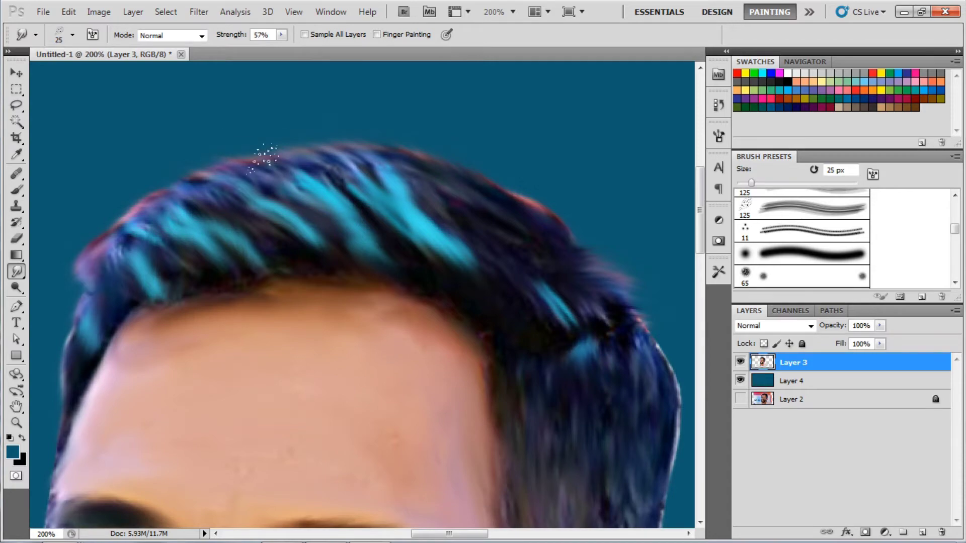
scroll(233, 134, "down", 2)
scroll(68, 192, "down", 2)
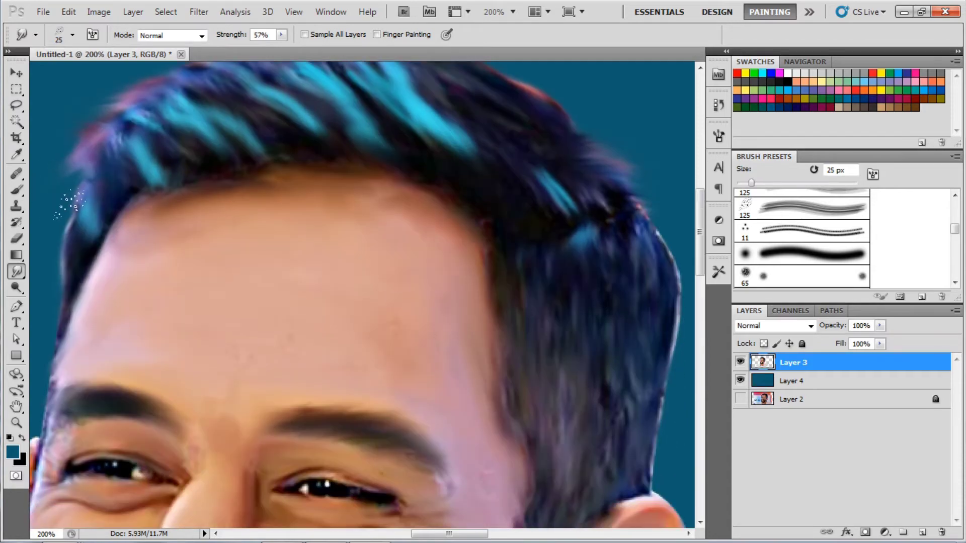
scroll(146, 371, "up", 2)
scroll(392, 247, "up", 3)
left_click_drag(394, 246, 377, 229)
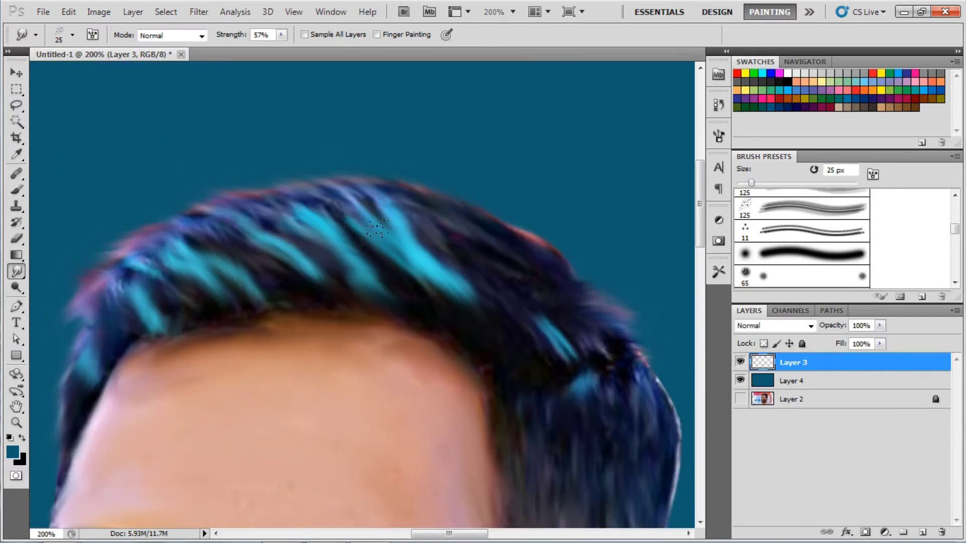
left_click(16, 191)
Paint thin black strands over the hair with the scattered-dots brush at 6 px
left_click(72, 35)
left_click(415, 198)
key("Return")
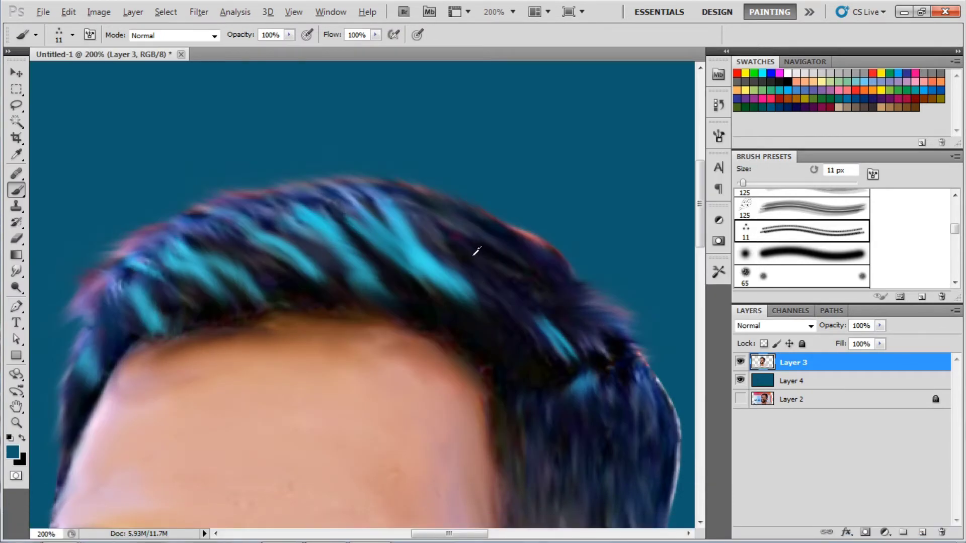
key("d")
key("bracketleft")
mouse_move(453, 302)
left_mouse_down()
mouse_move(408, 231)
mouse_move(433, 267)
left_mouse_up()
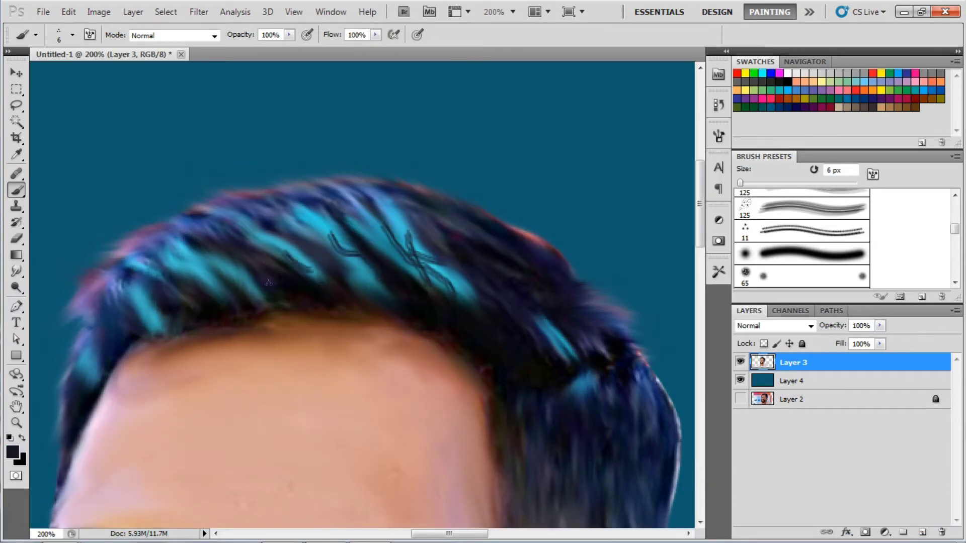
Switch to a scattered-circles brush preset, then smudge the black strands into the hair
right_click(16, 190)
left_click(73, 35)
key("Return")
key("bracketleft")
key("bracketleft")
key("bracketleft")
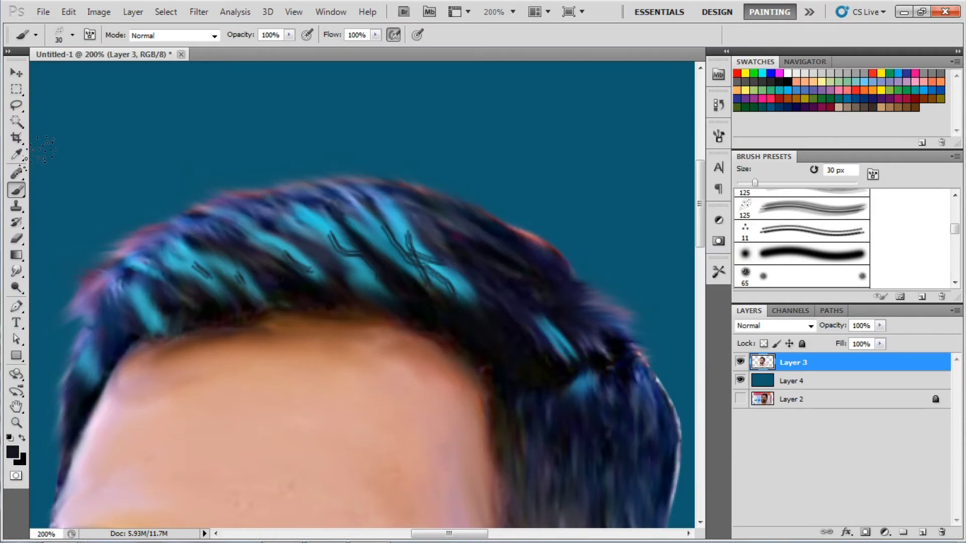
left_click(17, 271)
mouse_move(397, 232)
left_mouse_down()
mouse_move(409, 259)
mouse_move(148, 297)
left_mouse_up()
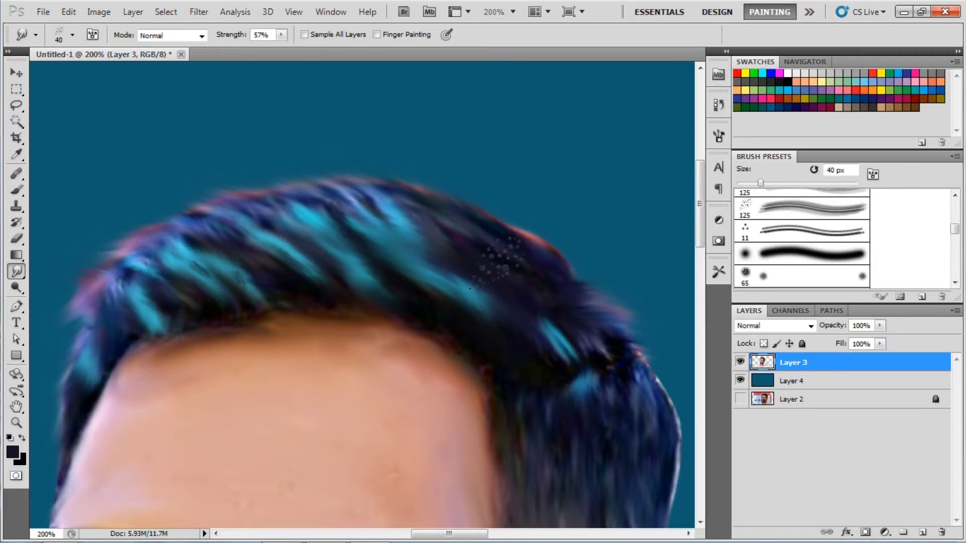
Smear the hair strands across the crown, leftward and up-left, with the 25 px smudge
scroll(493, 296, "down", 2)
scroll(523, 307, "down", 3)
scroll(526, 305, "down", 1)
scroll(513, 417, "up", 6)
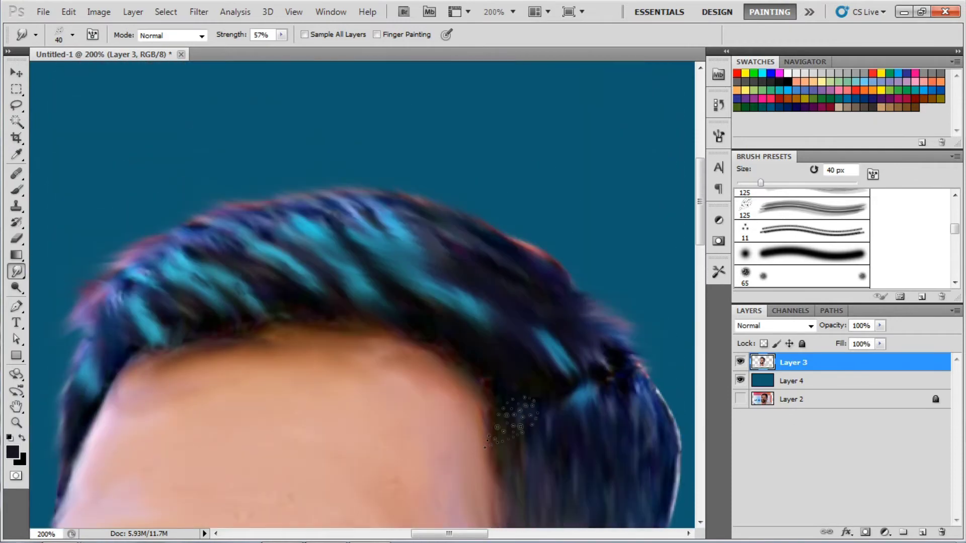
left_click_drag(473, 311, 382, 249)
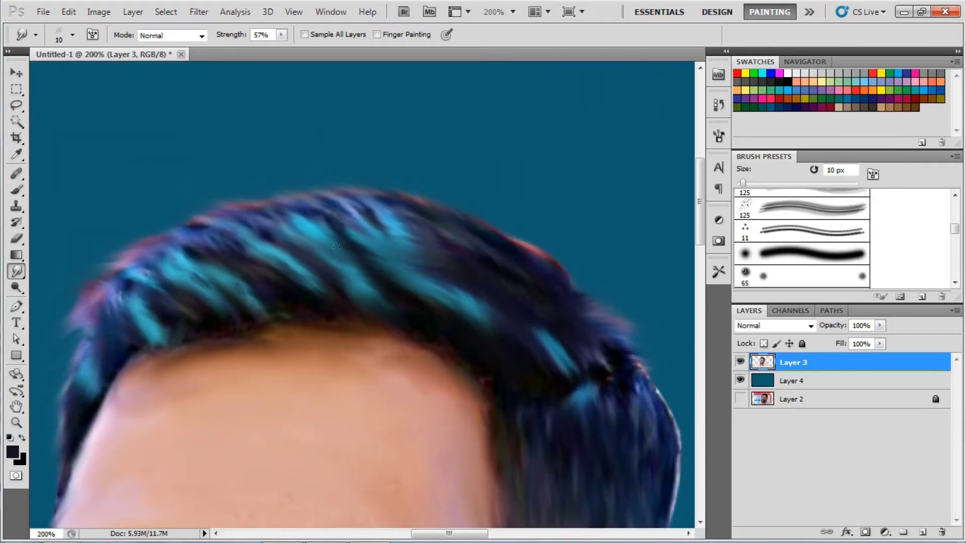
left_click_drag(357, 228, 428, 260)
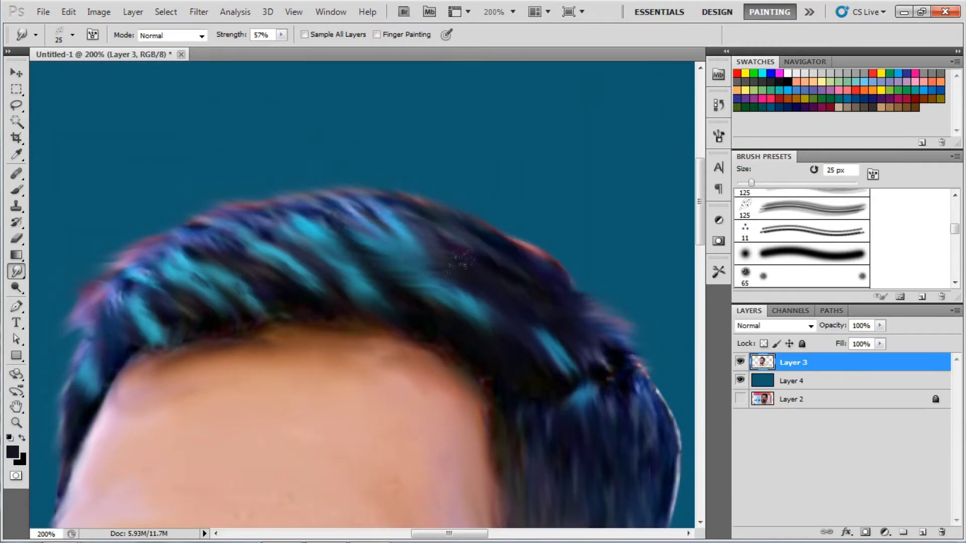
mouse_move(213, 286)
left_mouse_down()
mouse_move(177, 284)
mouse_move(115, 320)
left_mouse_up()
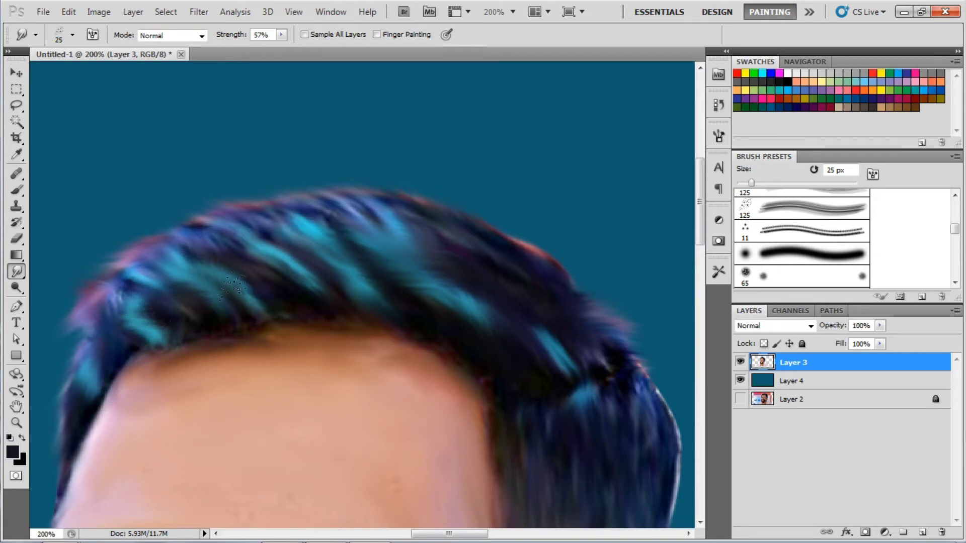
left_click_drag(480, 313, 333, 256)
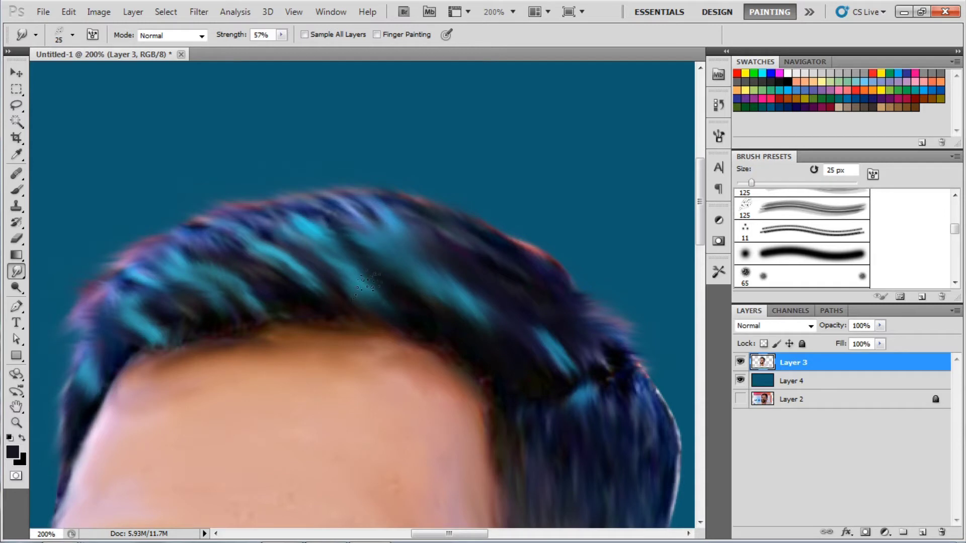
Smudge the hairline, top of the hair and right hair edge into soft streaks
scroll(254, 304, "down", 3)
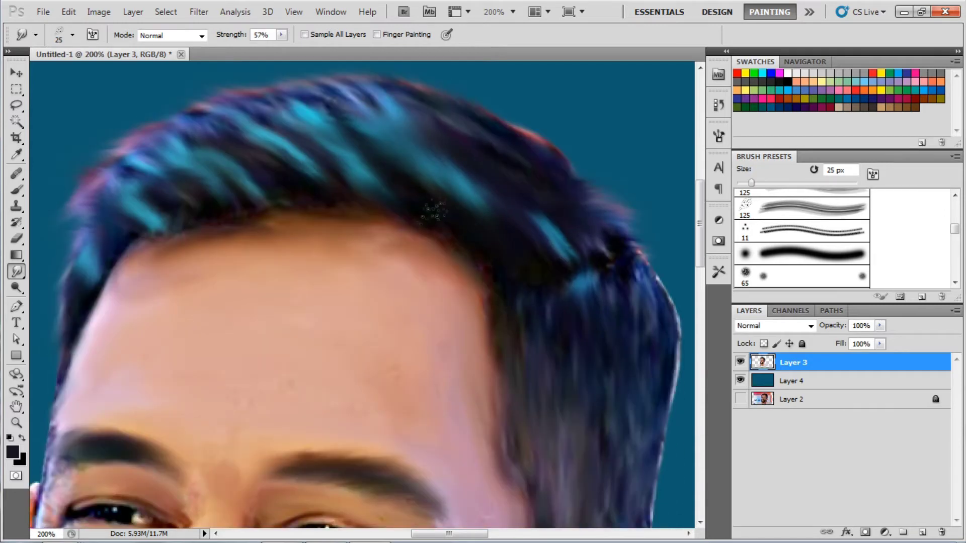
scroll(299, 226, "up", 1)
left_click_drag(181, 271, 153, 263)
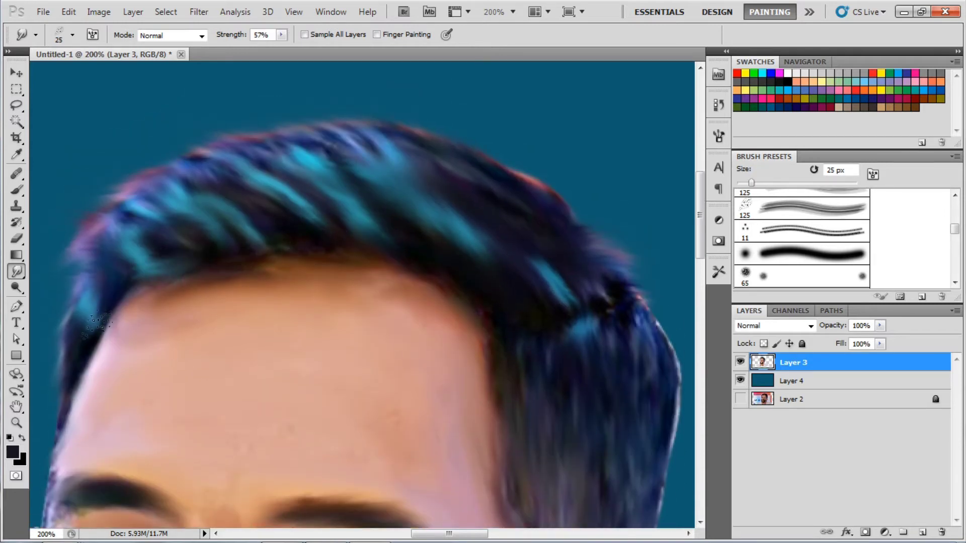
scroll(589, 332, "down", 1)
scroll(588, 282, "down", 1)
scroll(588, 282, "up", 4)
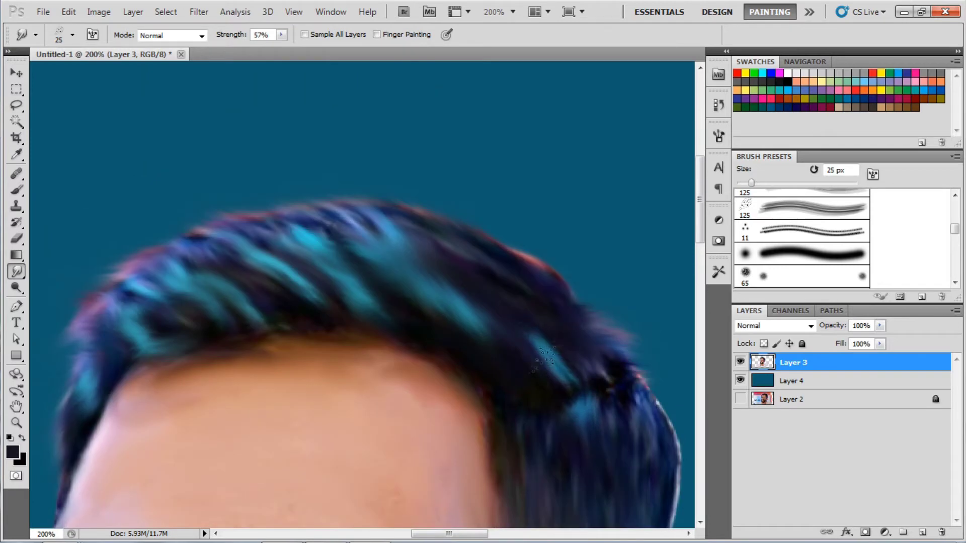
scroll(558, 316, "down", 1)
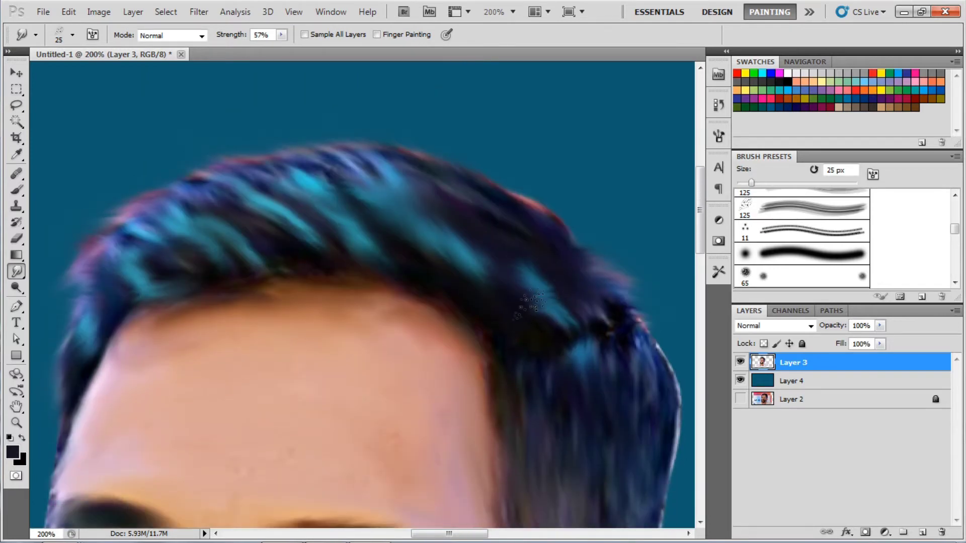
left_click_drag(453, 247, 421, 202)
scroll(412, 146, "down", 5)
scroll(523, 107, "right", 2)
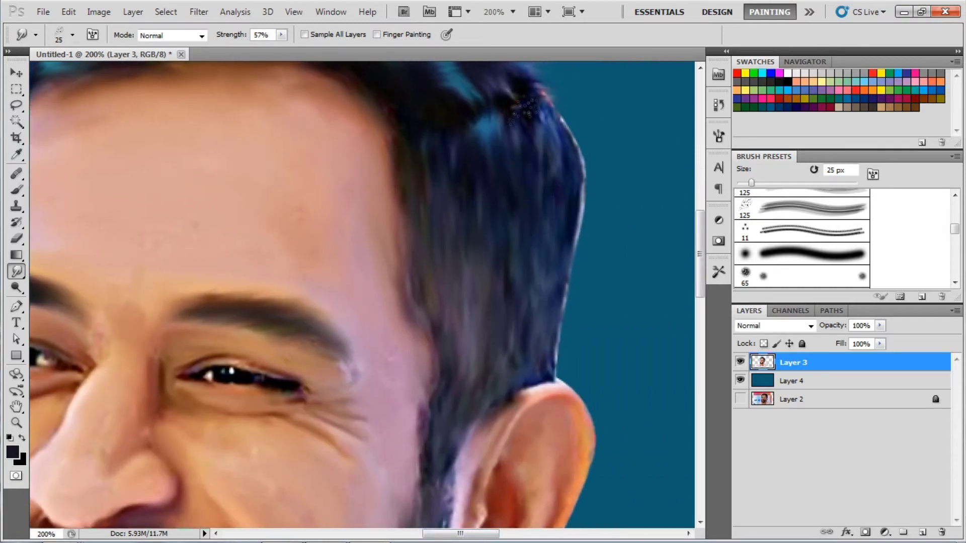
left_click_drag(583, 126, 568, 117)
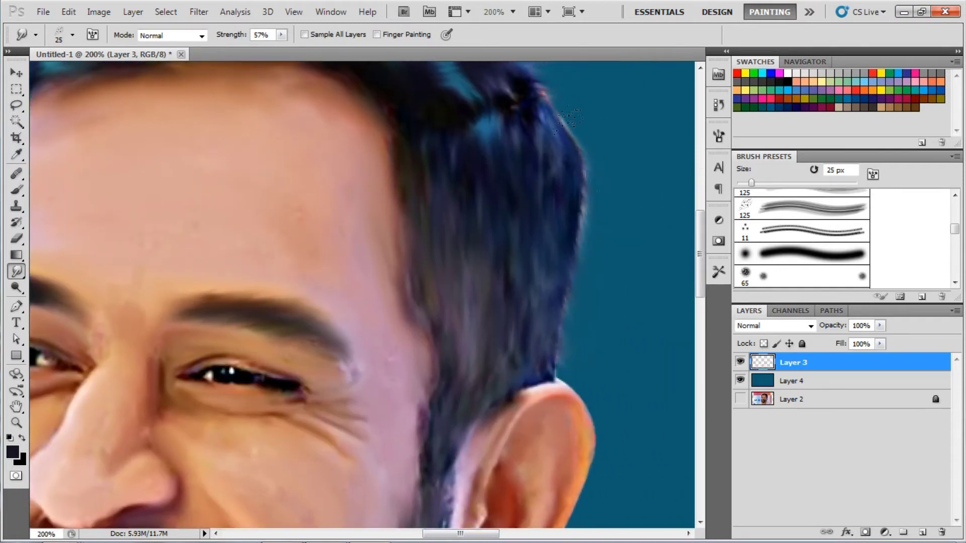
scroll(499, 192, "down", 2)
scroll(436, 232, "down", 4)
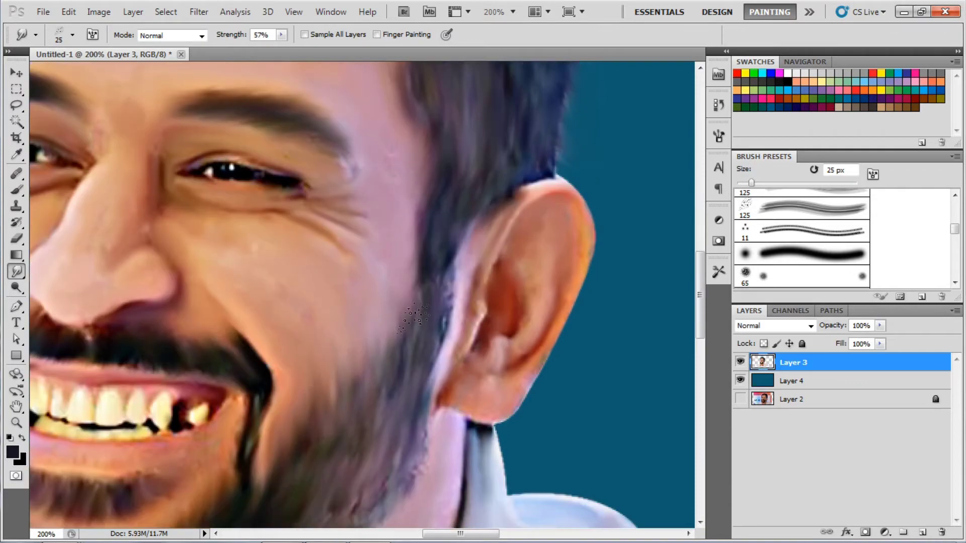
scroll(435, 232, "down", 2)
scroll(435, 233, "down", 3)
scroll(435, 232, "down", 2)
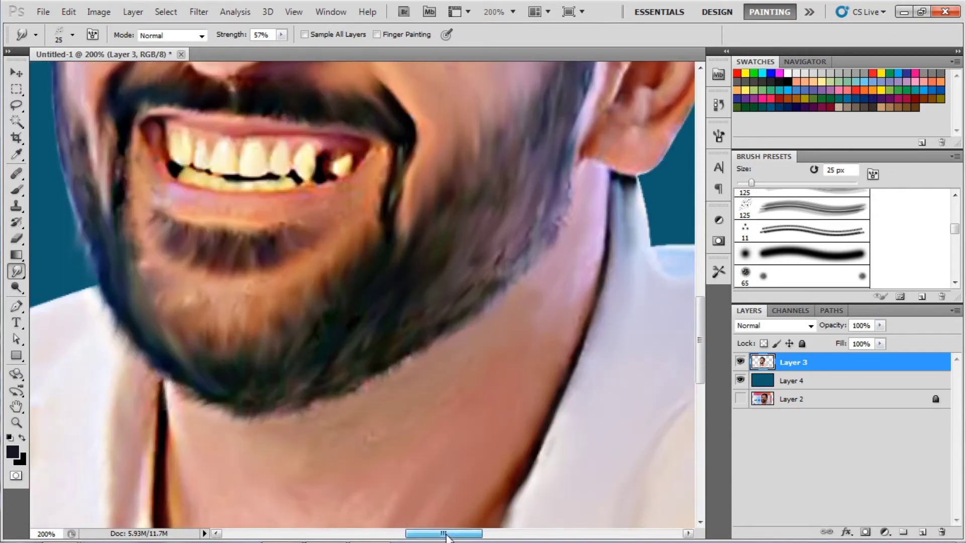
scroll(162, 326, "left", 3)
scroll(55, 95, "up", 2)
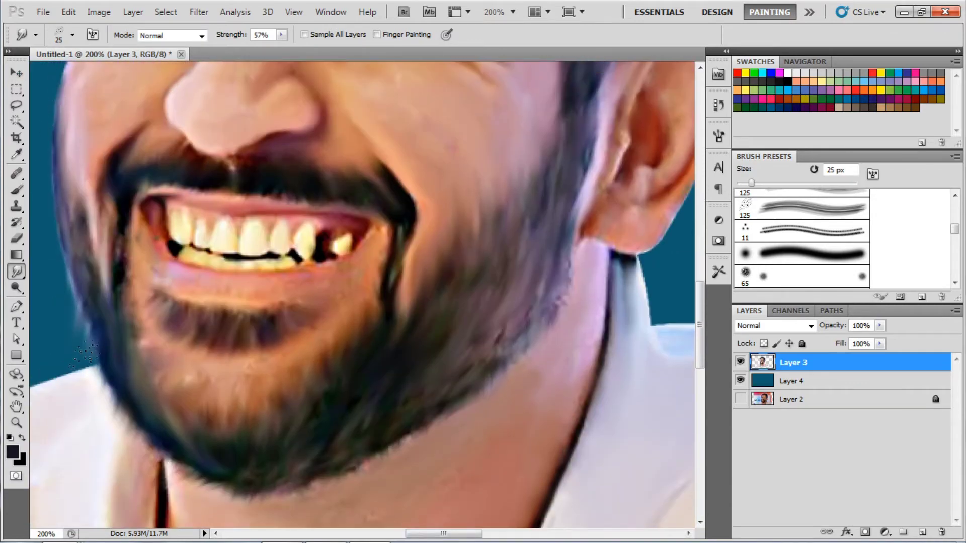
scroll(78, 362, "down", 1)
Select the Brush tool with a soft round 30 px tip
left_click(16, 190)
left_click(72, 34)
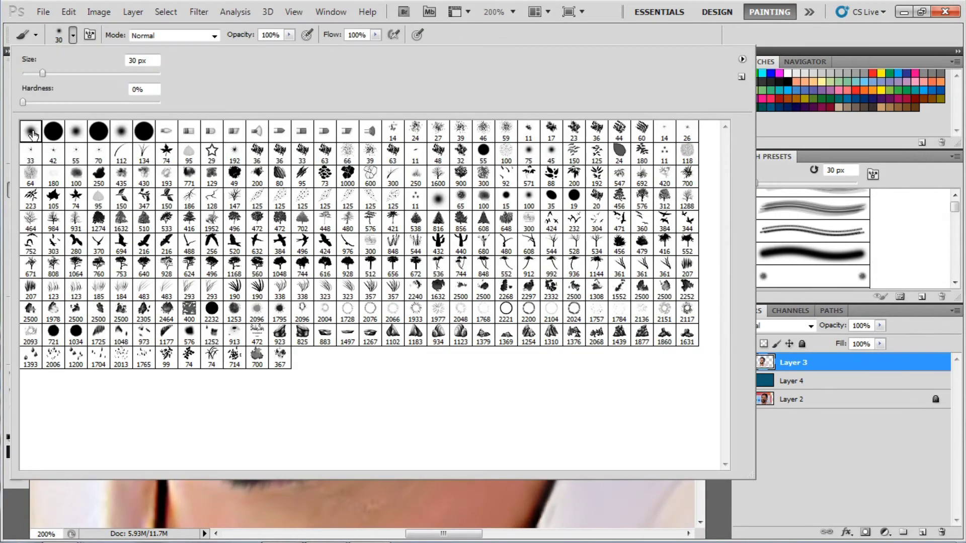
left_click(70, 129)
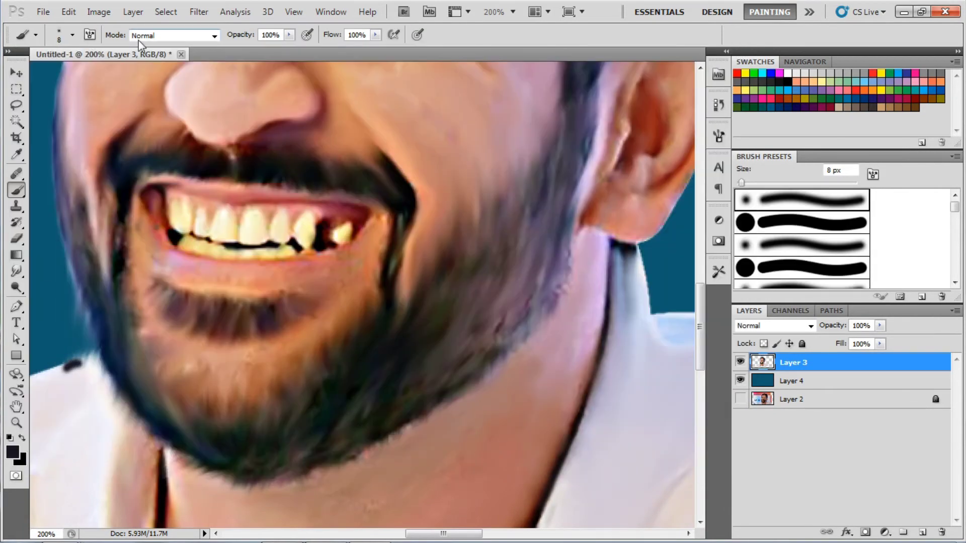
Paint white over the dark spot on the shirt
left_click(71, 374, "alt")
left_click_drag(80, 363, 71, 370)
key("e")
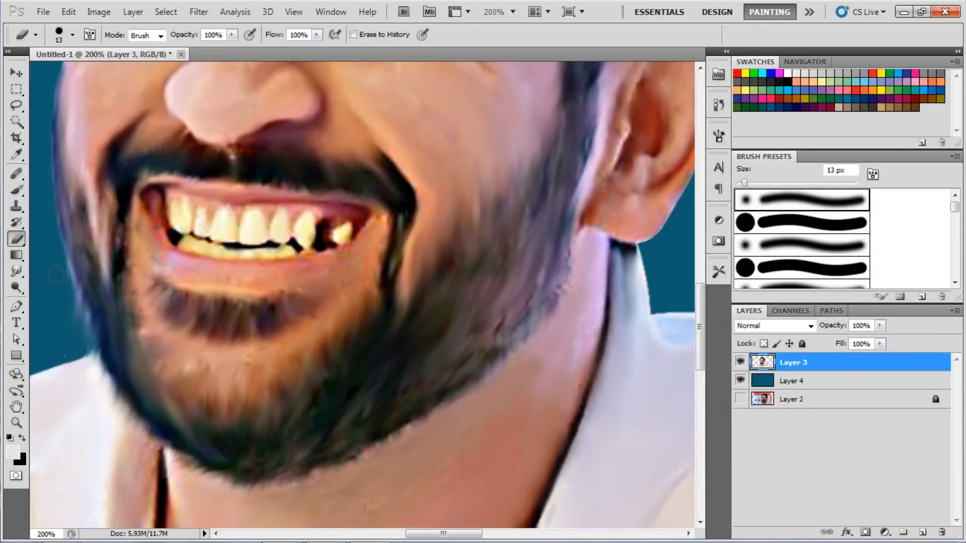
key("b")
key("r")
Streak the shirt's lower-left edge with a 125 px Smudge at 86% strength
scroll(220, 421, "down", 5)
scroll(342, 430, "down", 5)
key("8")
key("6")
key("ctrl+minus")
key("ctrl+minus")
key("bracketright")
key("bracketright")
key("bracketright")
mouse_move(347, 337)
left_mouse_down()
mouse_move(277, 347)
mouse_move(161, 336)
left_mouse_up()
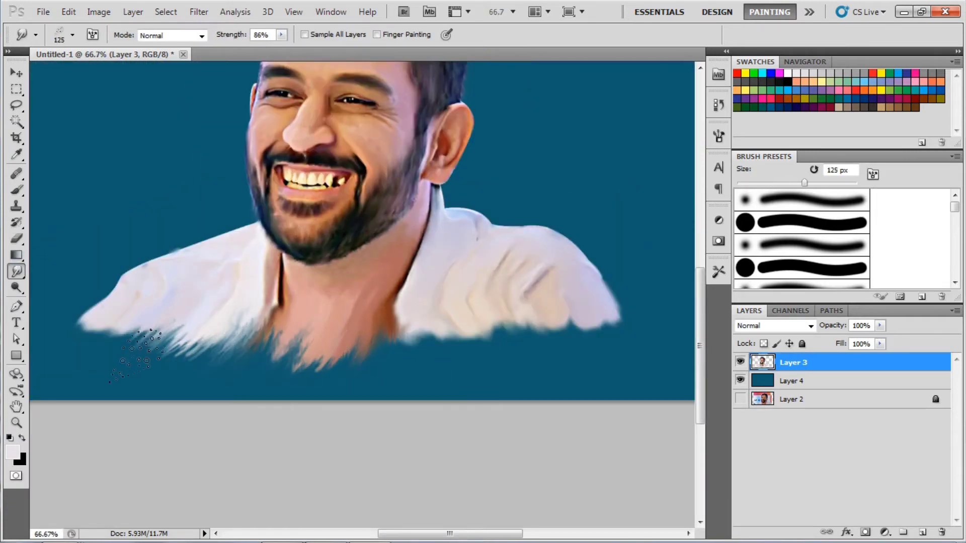
At 300% zoom, smudge hair strands up-left from the hairline with a 15 px brush
key("ctrl+plus")
key("ctrl+plus")
key("ctrl+minus")
left_click_drag(408, 292, 400, 286)
key("bracketleft")
key("bracketleft")
key("bracketleft")
key("ctrl+plus")
key("ctrl+plus")
scroll(425, 292, "up", 5)
left_click_drag(357, 241, 301, 166)
left_click_drag(327, 201, 262, 150)
Enlarge the smudge to 20 px and push more hair strands into the background
key("bracketright")
left_click_drag(488, 266, 423, 201)
left_click_drag(468, 236, 392, 161)
left_click_drag(518, 254, 382, 150)
mouse_move(653, 252)
left_mouse_down()
mouse_move(456, 247)
mouse_move(499, 334)
mouse_move(482, 247)
left_mouse_up()
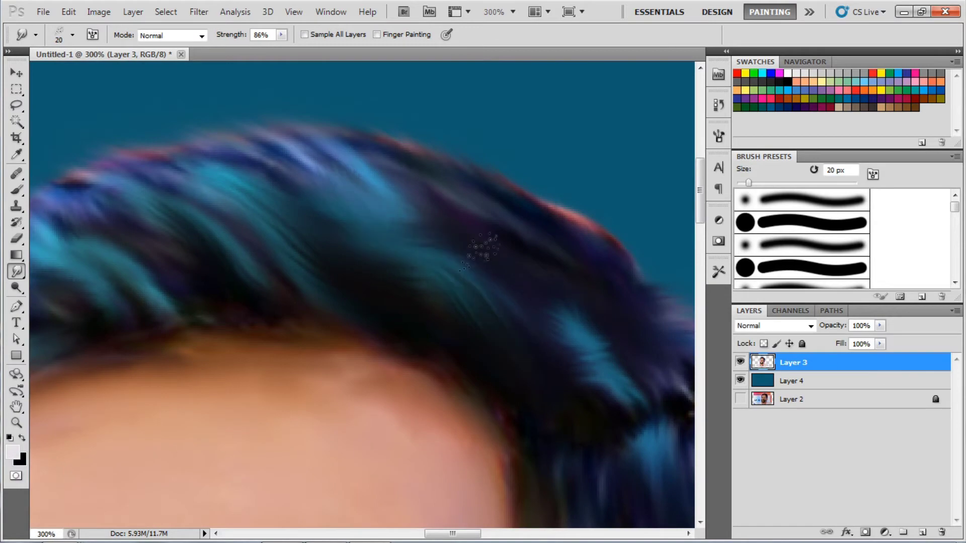
Zoom to 300% on the eyes and set the smudge brush to 8 px at 39% strength
key("ctrl+minus")
key("ctrl+minus")
key("ctrl+plus")
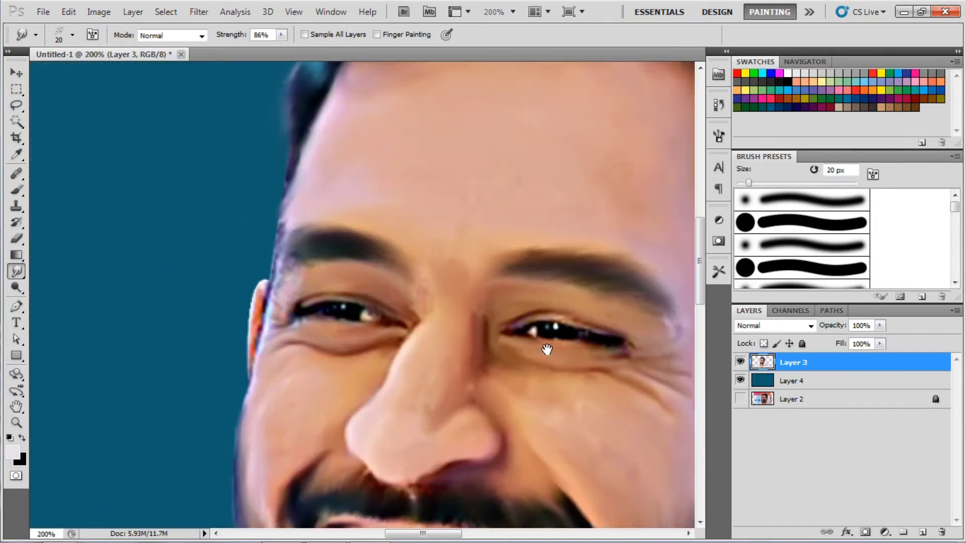
key("ctrl+plus")
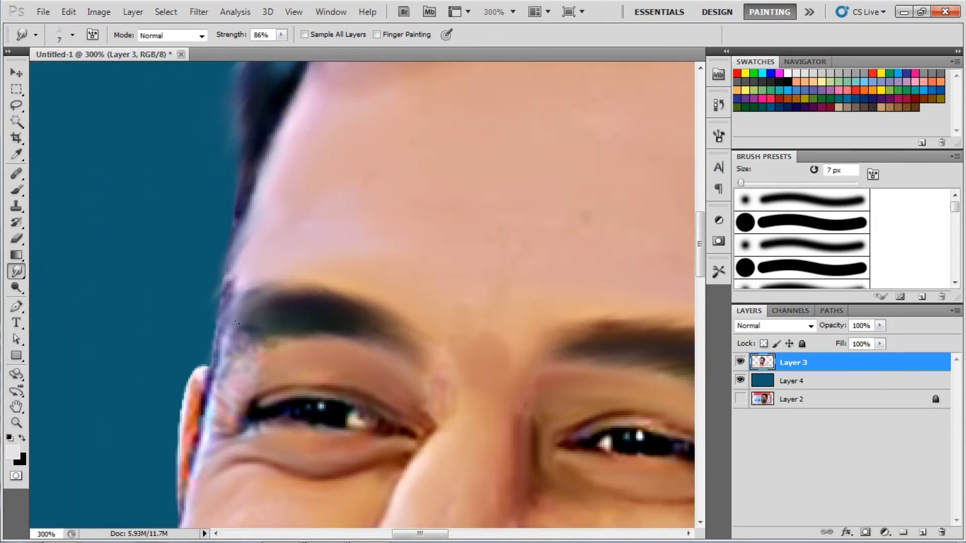
right_click(236, 322)
key("Return")
key("bracketleft")
key("bracketleft")
key("bracketleft")
key("4")
key("2")
left_click_drag(197, 399, 207, 367)
key("3")
key("9")
Scroll up to the brow area and shrink the smudge brush to 6 px
scroll(203, 361, "up", 2)
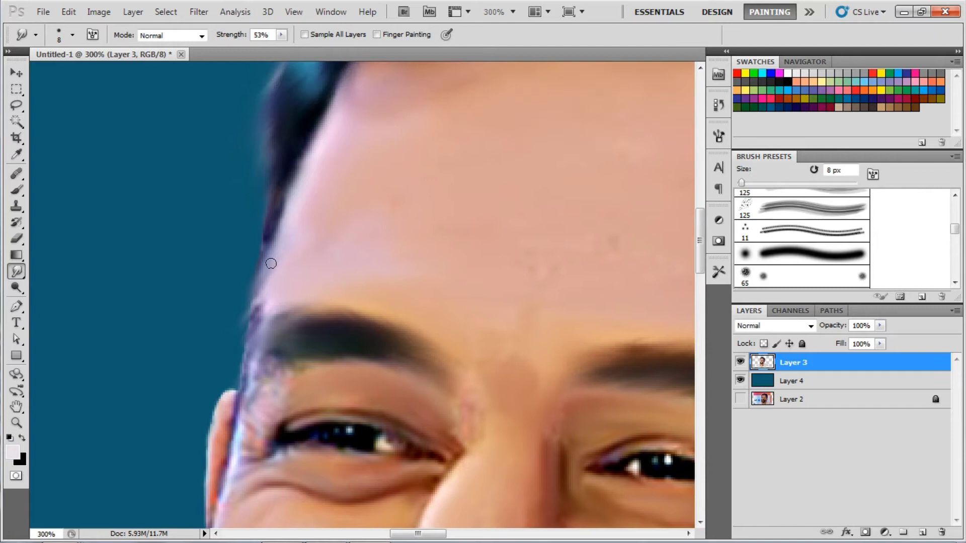
scroll(322, 332, "up", 5)
scroll(353, 277, "up", 2)
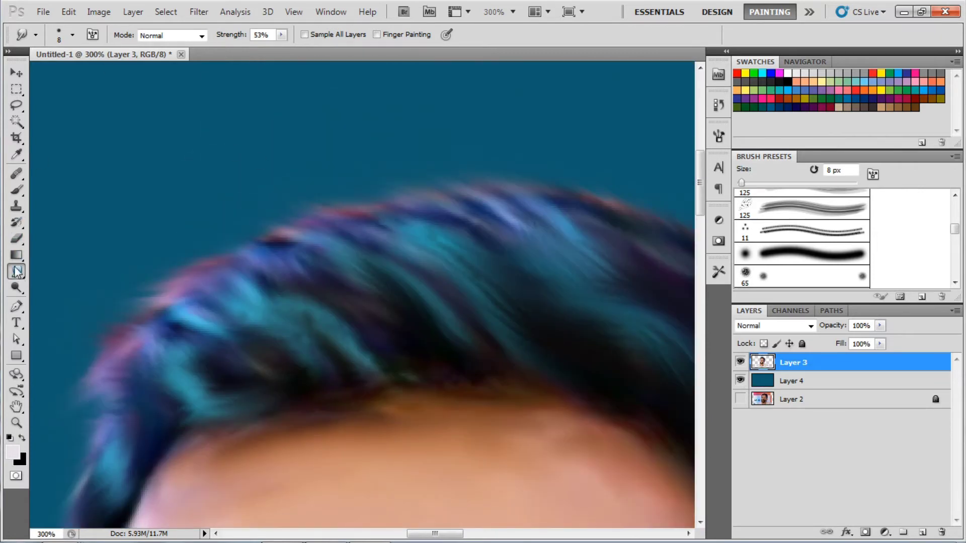
key("bracketleft")
key("bracketleft")
left_click(73, 34)
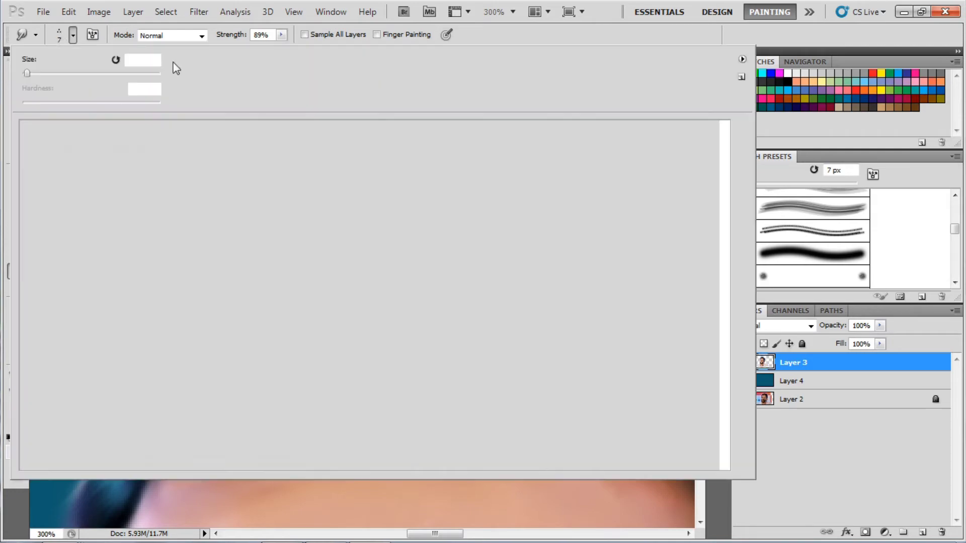
Choose the 125 scatter brush tip and return to the Smudge tool
left_click(392, 200)
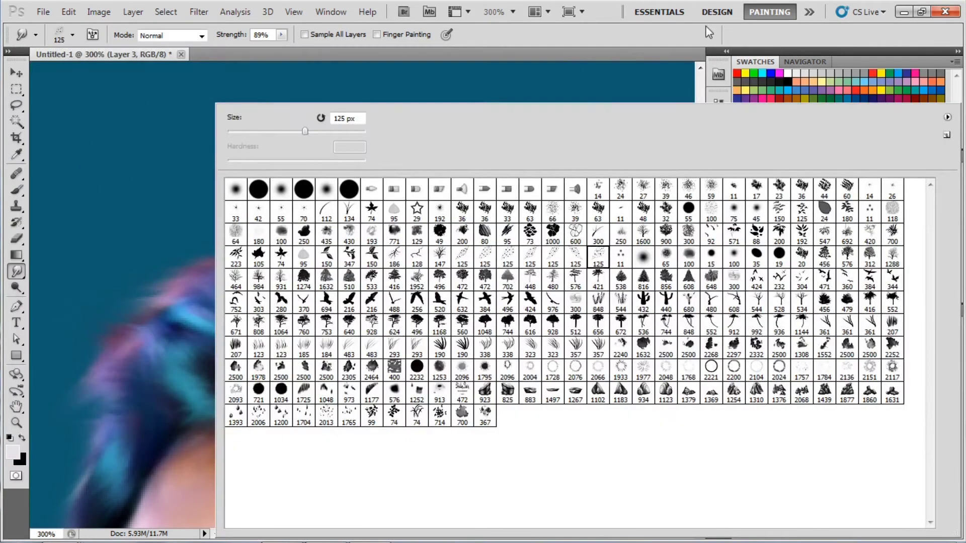
key("Return")
scroll(176, 287, "down", 5)
scroll(263, 181, "down", 3)
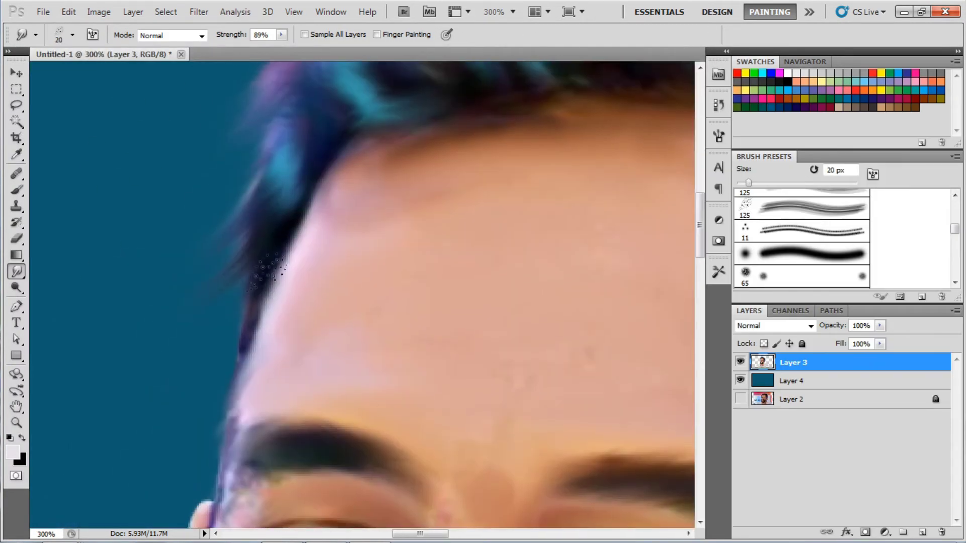
key("u")
scroll(328, 219, "right", 5)
scroll(328, 220, "up", 5)
left_click(17, 272)
Scroll down the canvas and shrink the smudge brush to 15 px
scroll(442, 287, "down", 3)
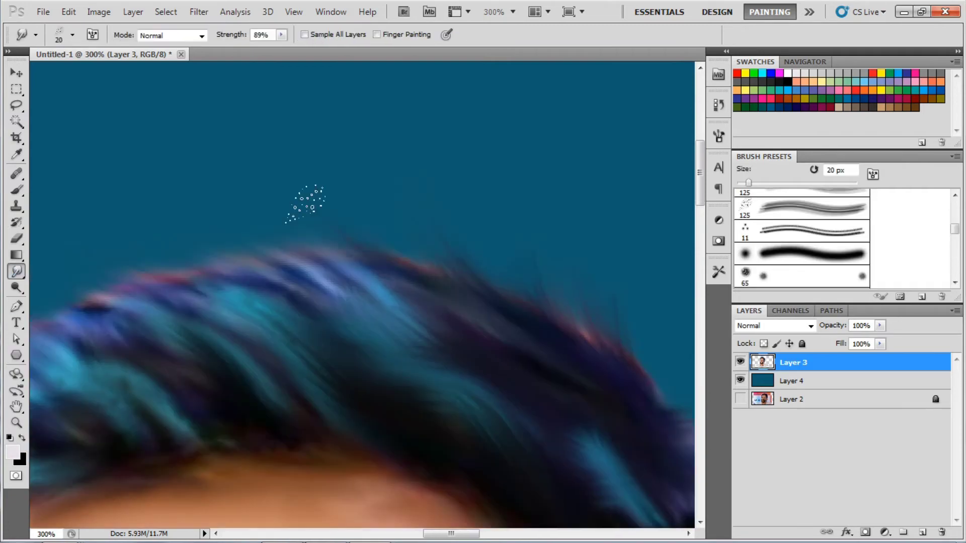
scroll(254, 226, "down", 3)
scroll(400, 173, "down", 3)
scroll(418, 207, "down", 3)
scroll(539, 257, "down", 3)
scroll(452, 246, "down", 2)
key("bracketleft")
Reselect the Smudge tool and set its brush to 10 px
scroll(387, 187, "left", 3)
scroll(433, 301, "left", 5)
scroll(433, 302, "up", 2)
key("ctrl+minus")
key("ctrl+minus")
key("ctrl+minus")
left_click(16, 190)
left_click(17, 271)
left_click(72, 35)
key("Return")
scroll(430, 242, "up", 3)
Raise the smudge strength and smudge strokes through the beard
left_click_drag(229, 36, 367, 126)
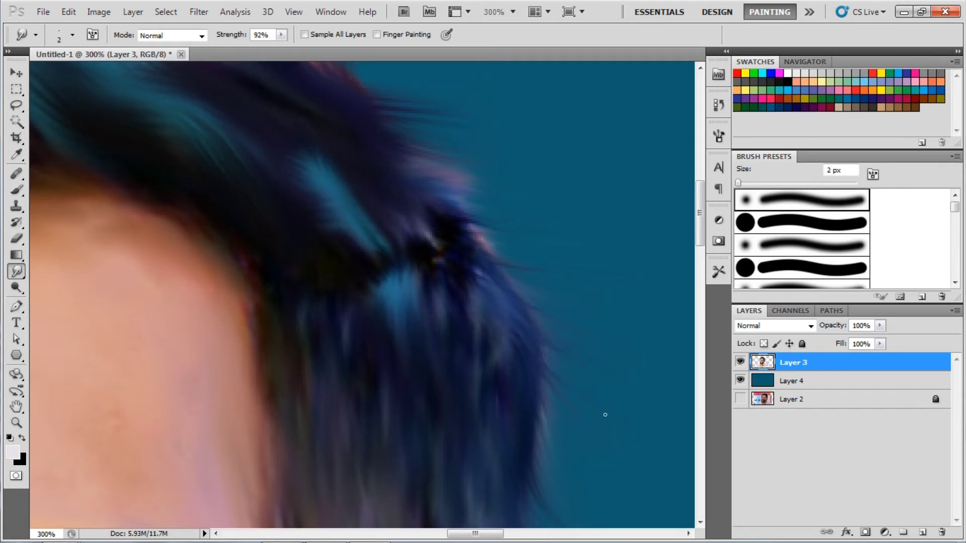
scroll(578, 397, "down", 3)
left_click_drag(459, 255, 498, 439)
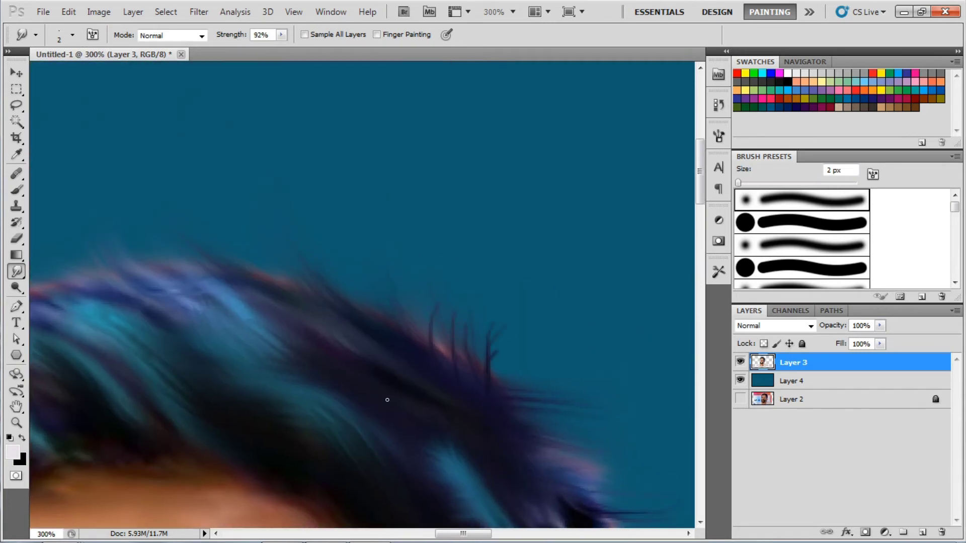
left_click_drag(374, 296, 421, 357)
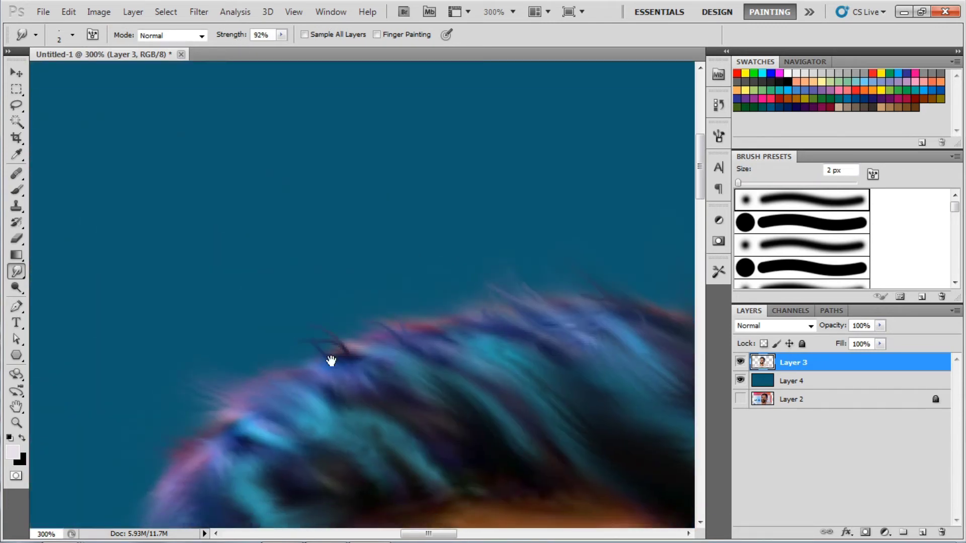
left_click_drag(331, 361, 511, 140)
Shrink the smudge to 1 px and pull fine wisps around the mouth and beard
key("bracketleft")
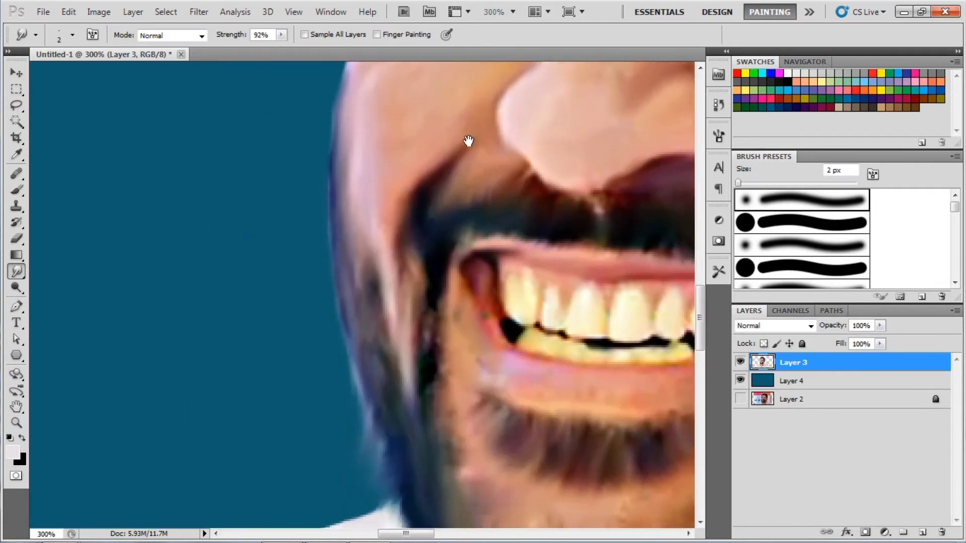
mouse_move(334, 401)
left_mouse_down()
mouse_move(313, 292)
mouse_move(312, 151)
left_mouse_up()
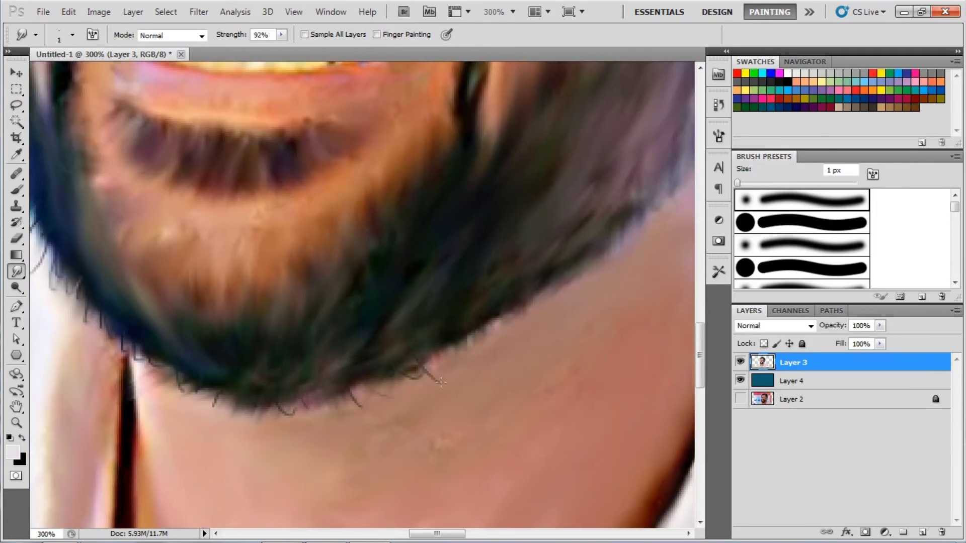
left_click_drag(441, 382, 366, 453)
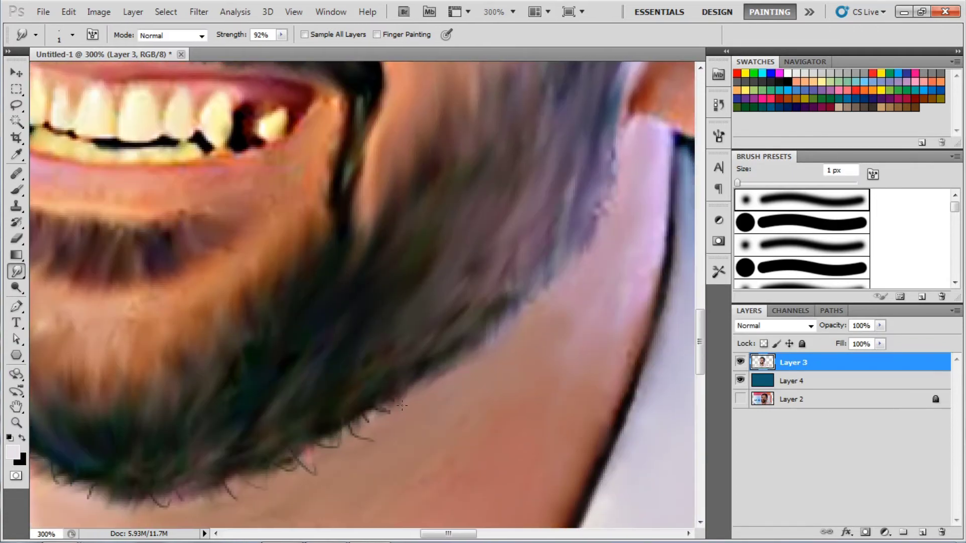
left_click_drag(522, 291, 320, 503)
left_click_drag(568, 82, 568, 309)
At 300% on the hairline, pull thin hair strands onto the forehead and temple
key("ctrl+0")
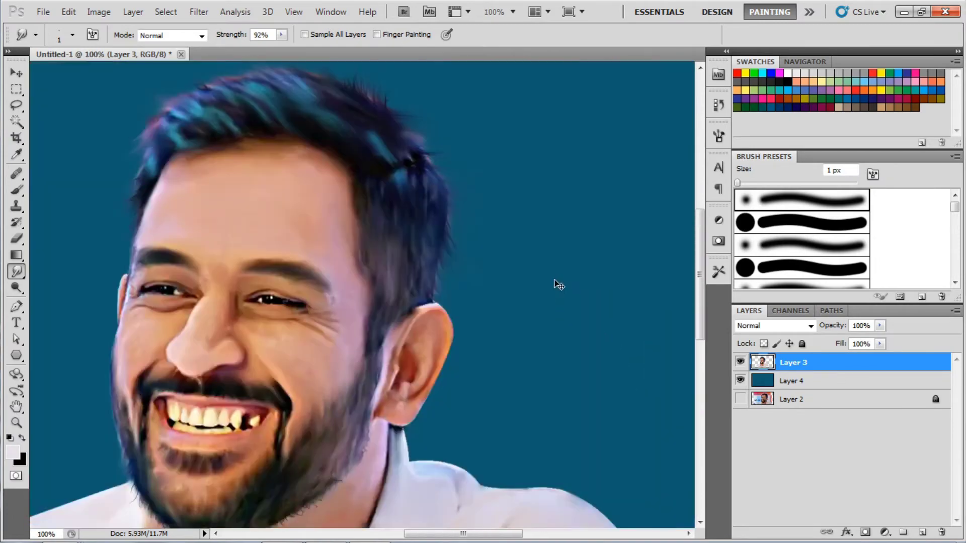
key("ctrl+plus")
key("ctrl+plus")
key("ctrl+0")
key("ctrl+plus")
key("ctrl+plus")
key("ctrl+plus")
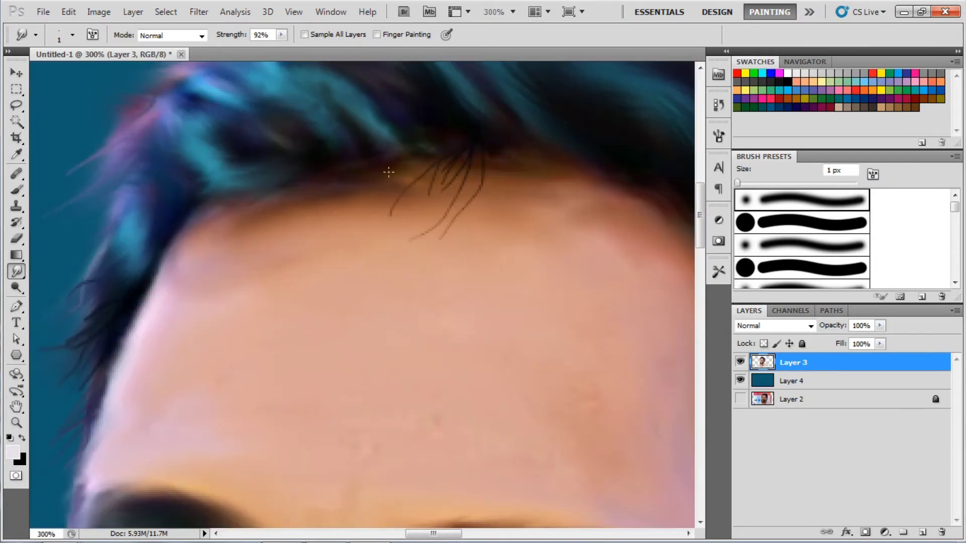
left_click_drag(413, 231, 396, 253)
left_click_drag(543, 434, 516, 482)
left_click_drag(560, 394, 439, 243)
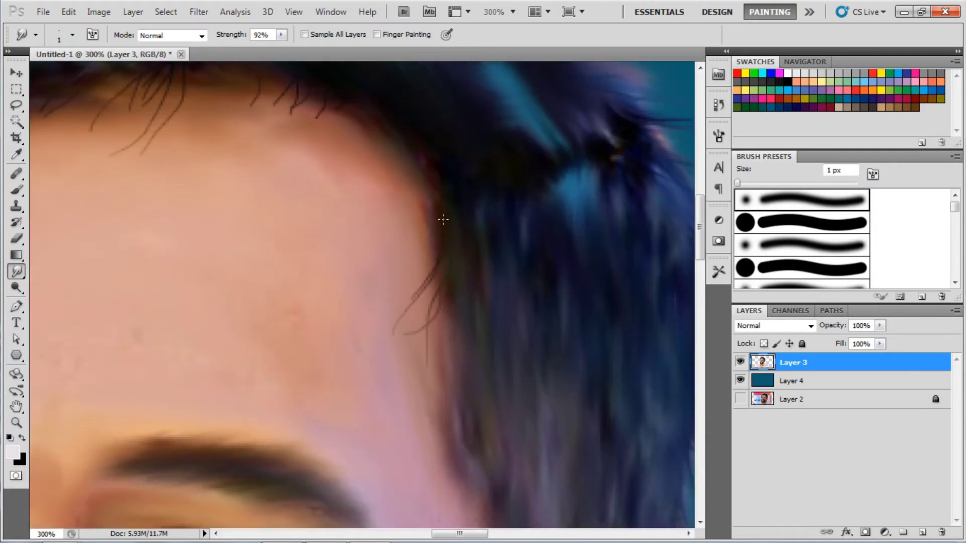
Zoom out and pan around to review the beard, mouth and teeth
scroll(474, 431, "down", 5)
scroll(472, 352, "down", 5)
scroll(469, 291, "down", 5)
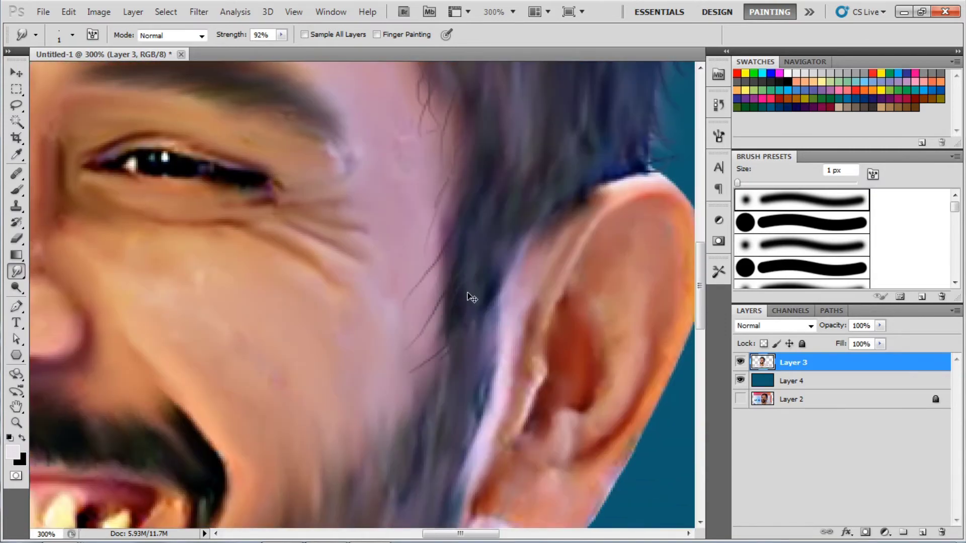
key("ctrl+0")
scroll(368, 194, "down", 5)
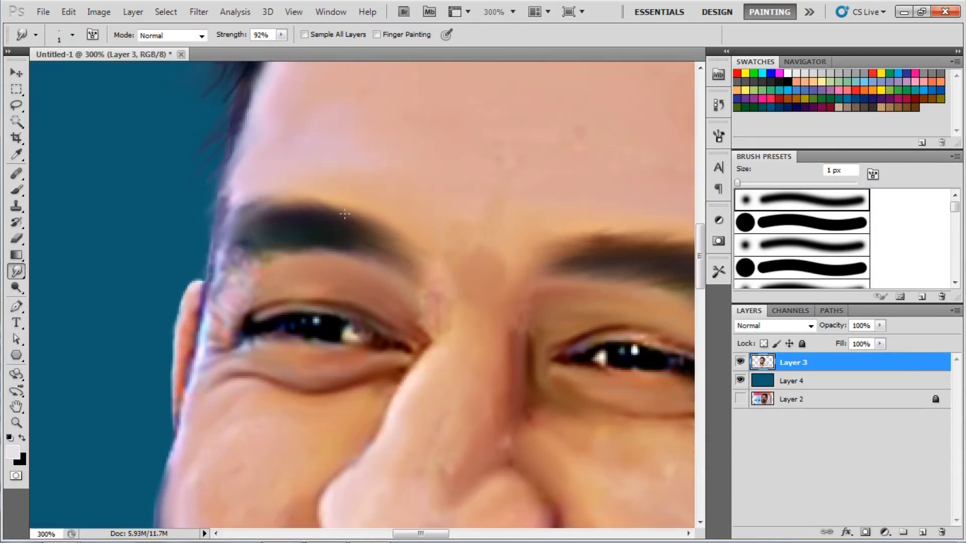
scroll(351, 301, "down", 5)
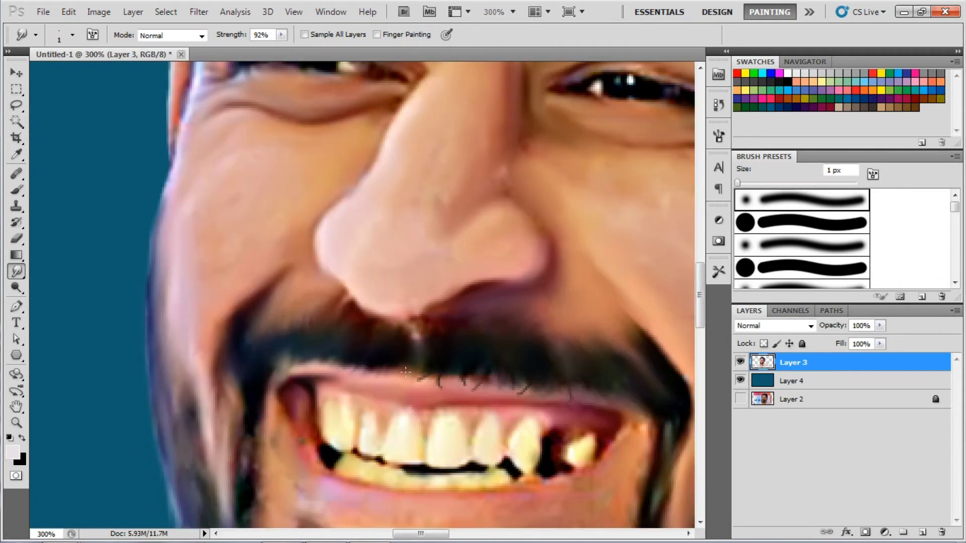
scroll(413, 375, "down", 4)
scroll(400, 331, "down", 1)
scroll(269, 315, "up", 3)
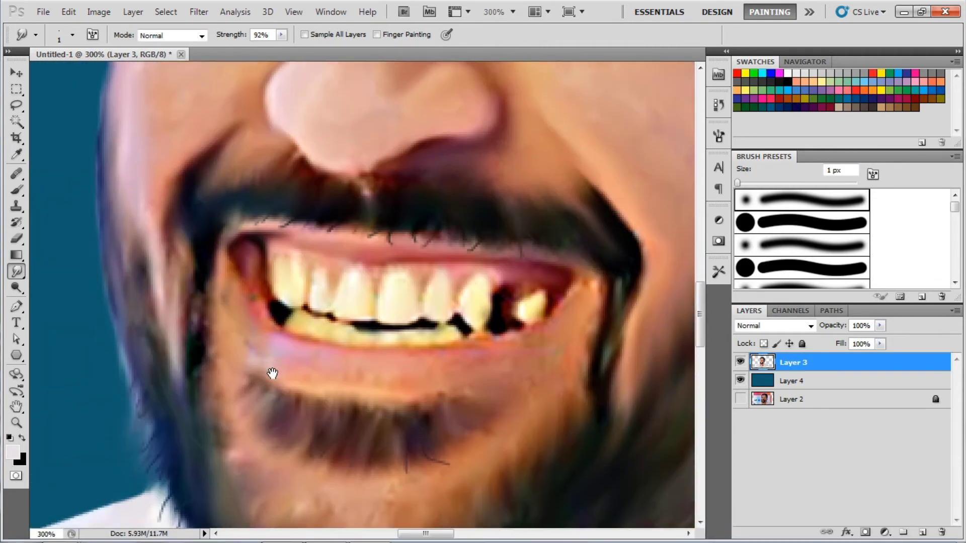
scroll(274, 362, "up", 2)
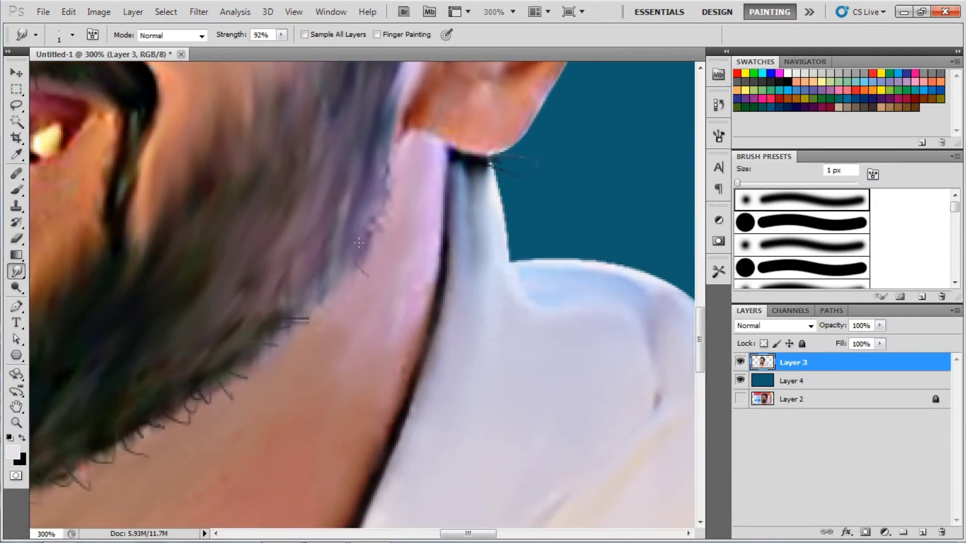
left_click_drag(111, 272, 483, 280)
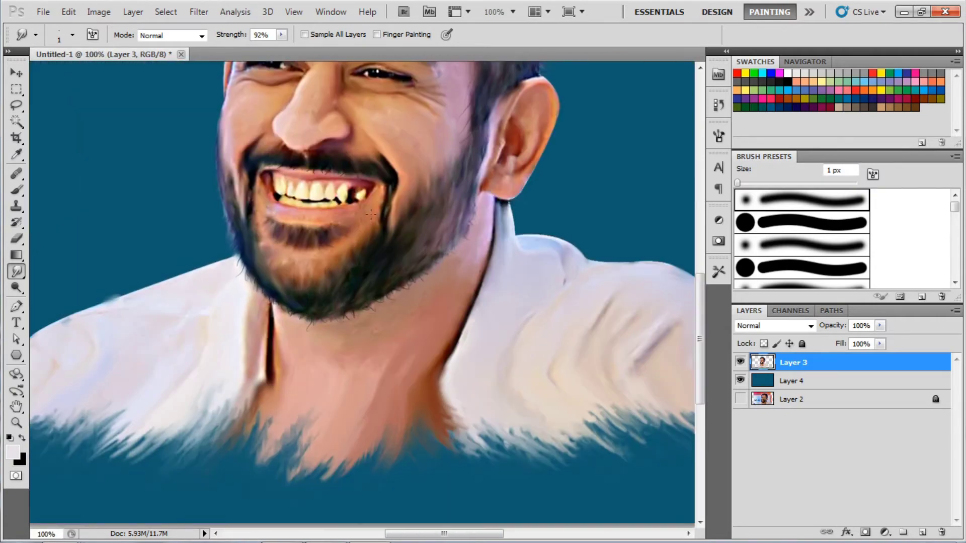
left_click_drag(242, 292, 366, 243)
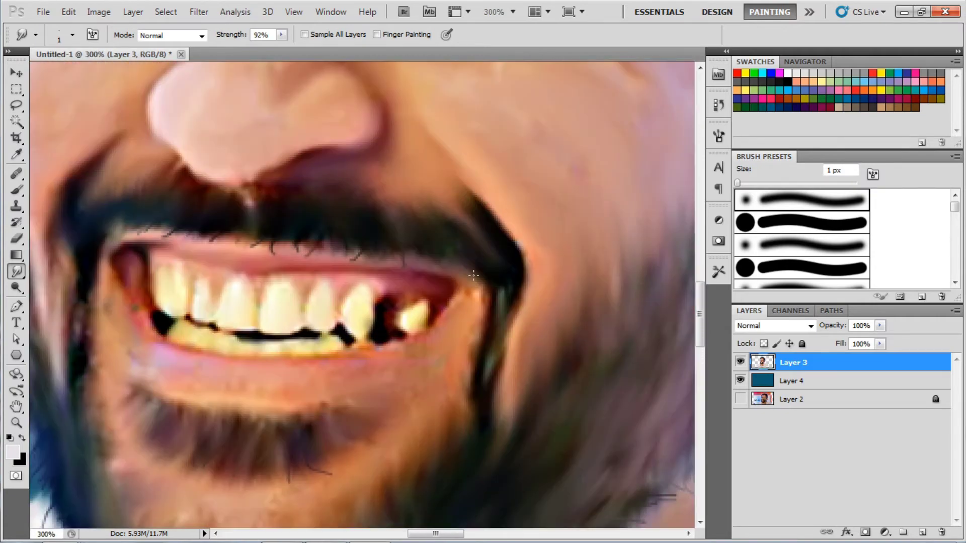
Add a new empty layer and set white as the brush colour
key("b")
key("ctrl+shift+alt+n")
left_click(22, 437)
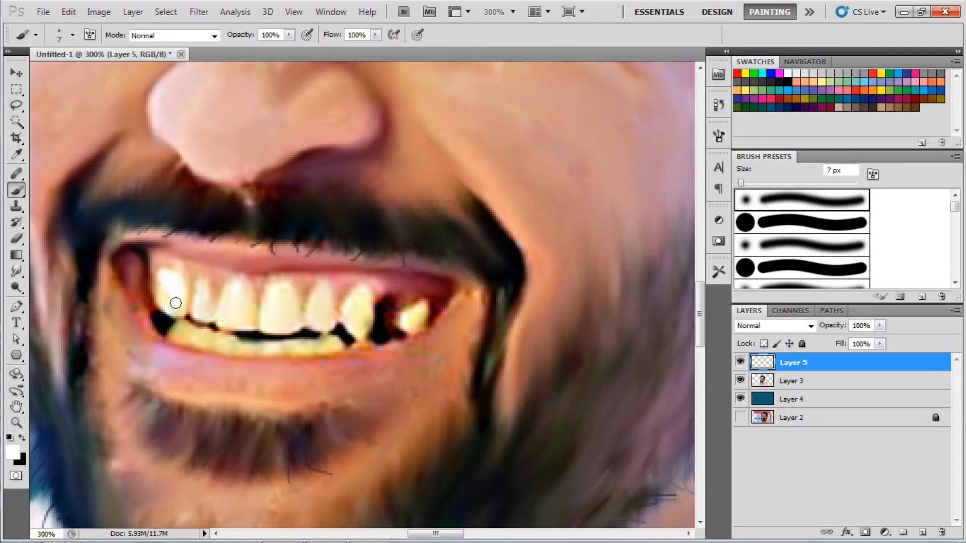
Paint the upper and lower teeth bright white on the new layer
left_click_drag(286, 291, 289, 328)
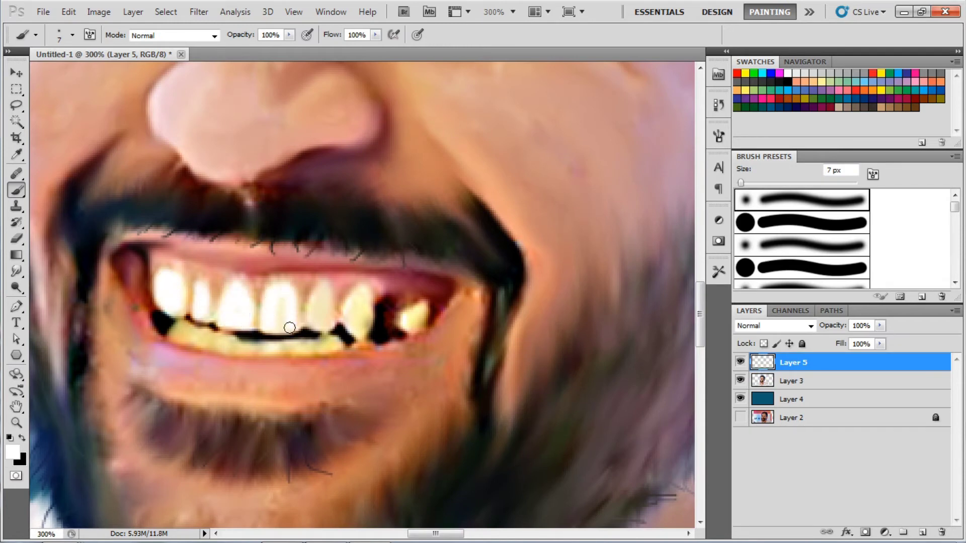
left_click_drag(352, 297, 425, 321)
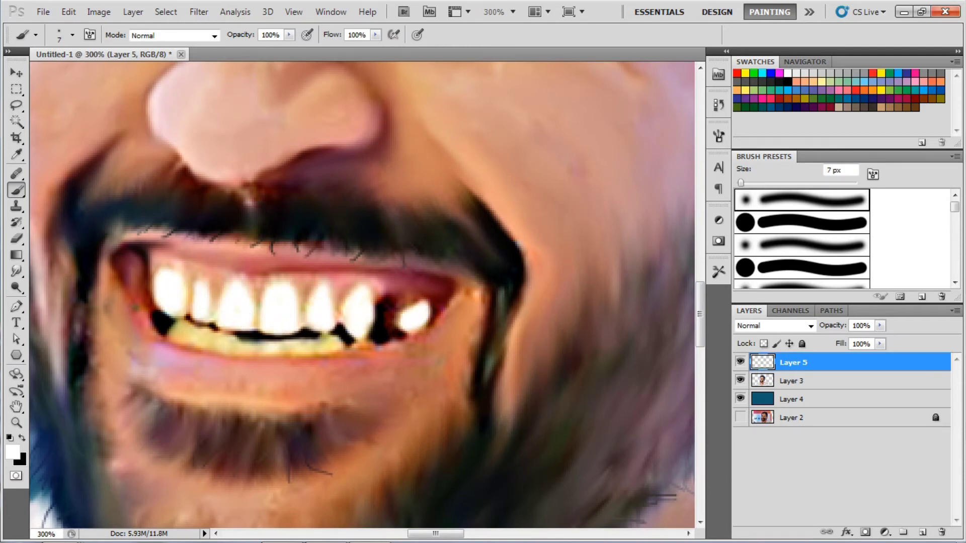
left_click_drag(281, 349, 336, 347)
key("r")
left_click(72, 35)
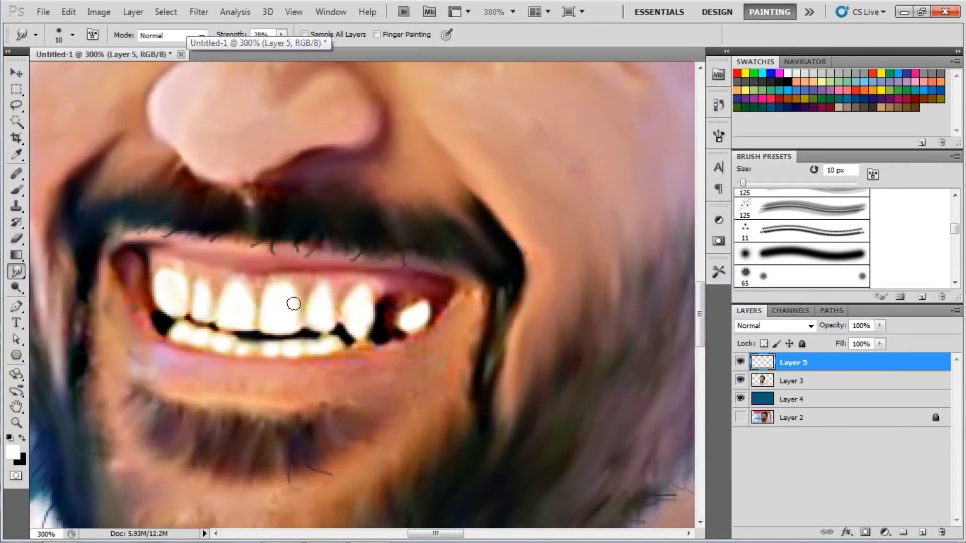
Merge the teeth layer down into Layer 3 and zoom out to the whole portrait
key("ctrl+e")
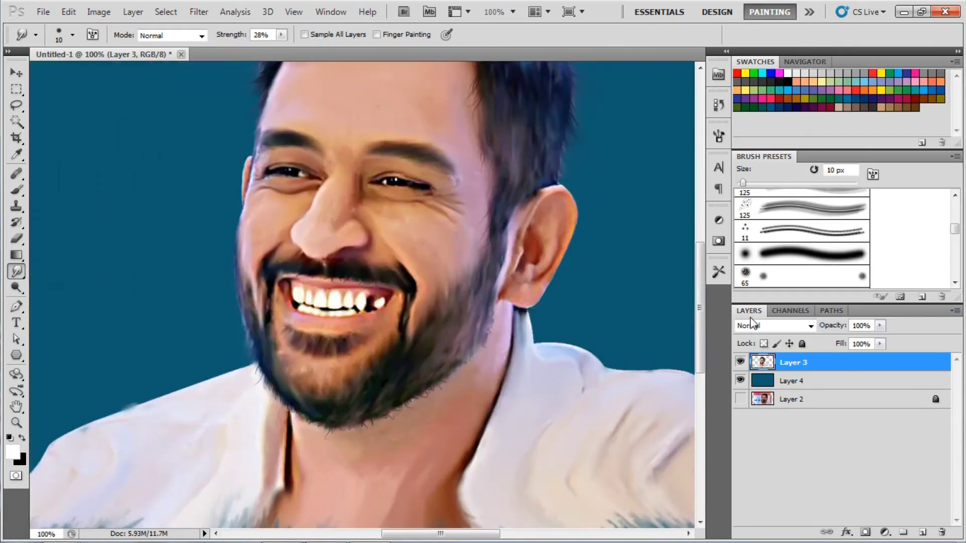
left_click_drag(453, 352, 487, 376)
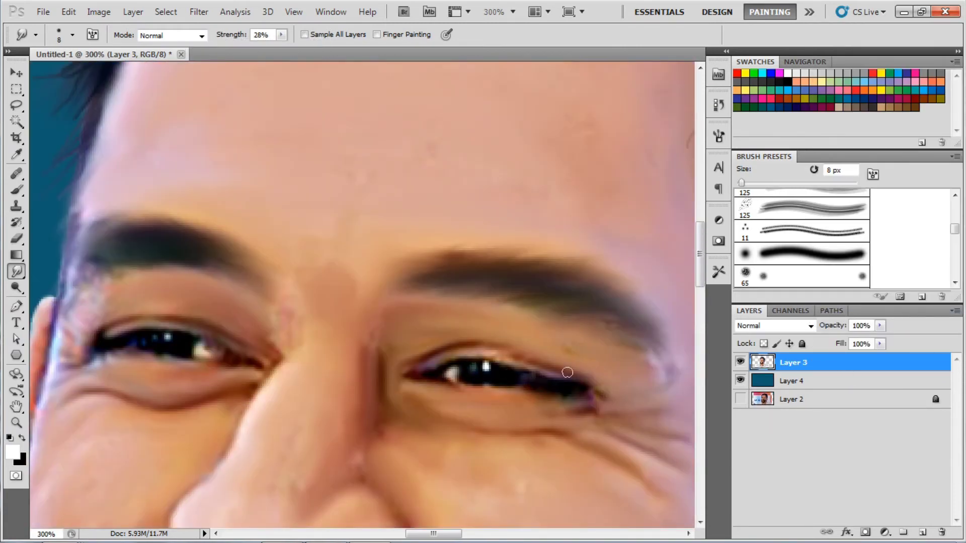
key("ctrl+minus")
key("ctrl+minus")
key("ctrl+minus")
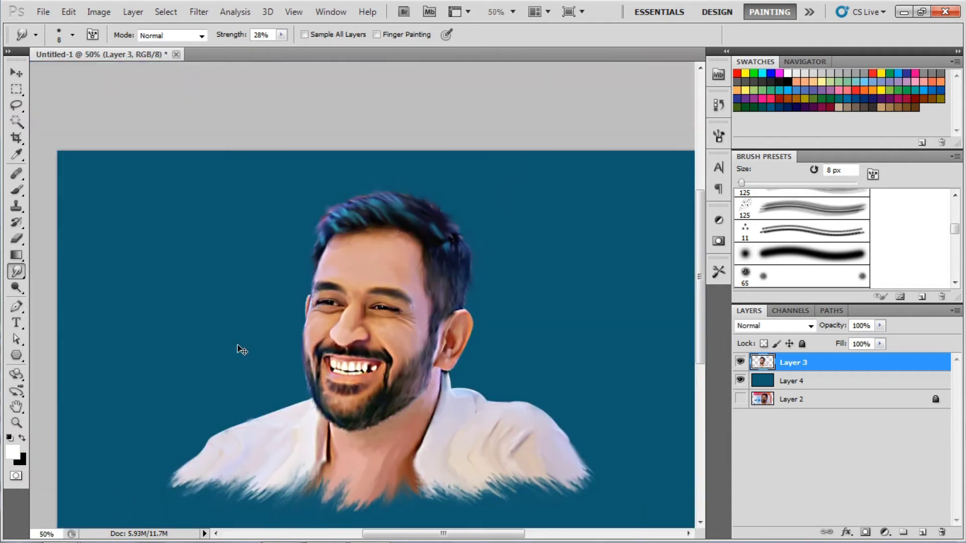
key("ctrl+minus")
key("b")
left_click(73, 35)
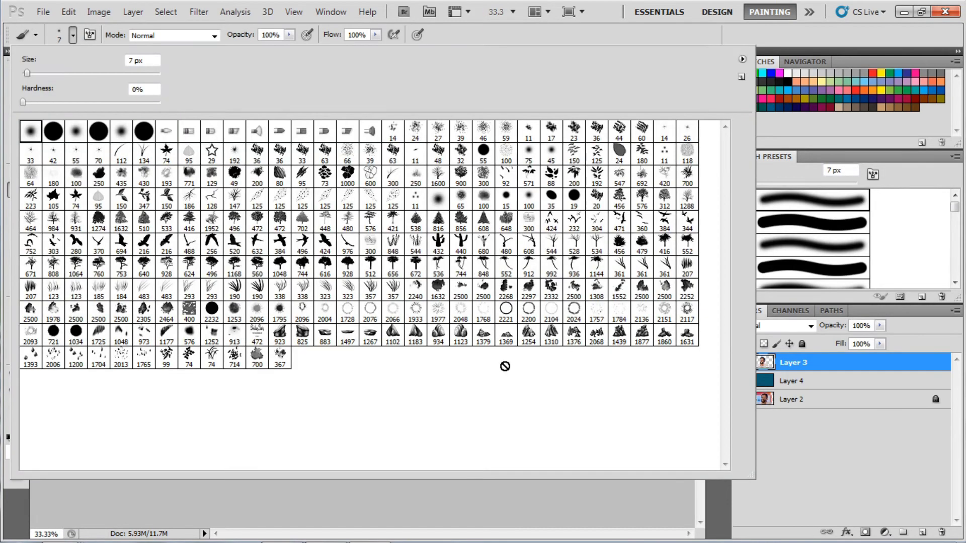
Choose the 367 scatter brush tip and add a new layer above the teal background
double_click(280, 358)
key("ctrl+plus")
left_click(490, 357)
key("ctrl+z")
left_click(805, 381)
key("ctrl+shift+alt+n")
left_click(503, 362)
Stamp peach splatters all around the figure
left_click(206, 402)
left_click(468, 312)
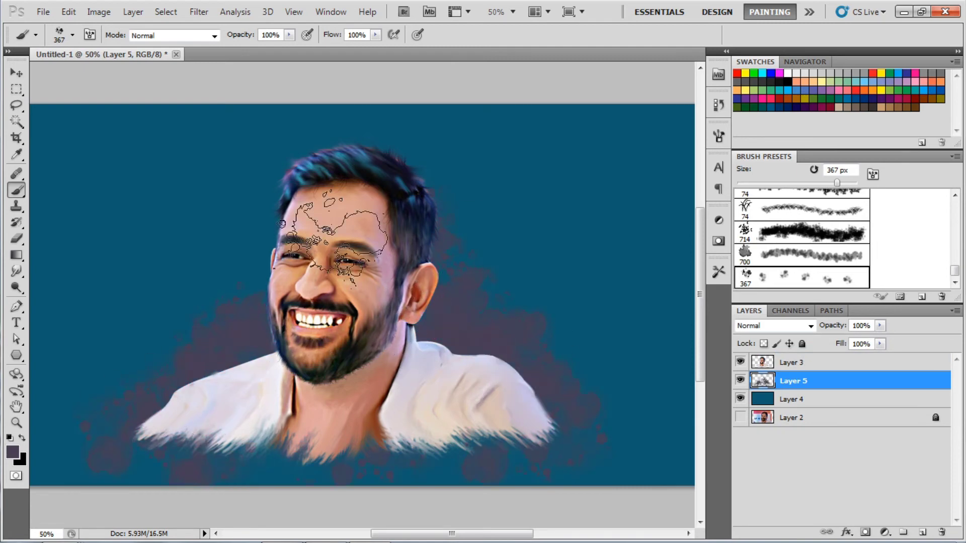
left_click(211, 327)
left_click(121, 452)
left_click(473, 332)
left_click(554, 402)
left_click(227, 462)
Switch the colour to orange and stamp orange splatters around the figure
left_click(13, 452)
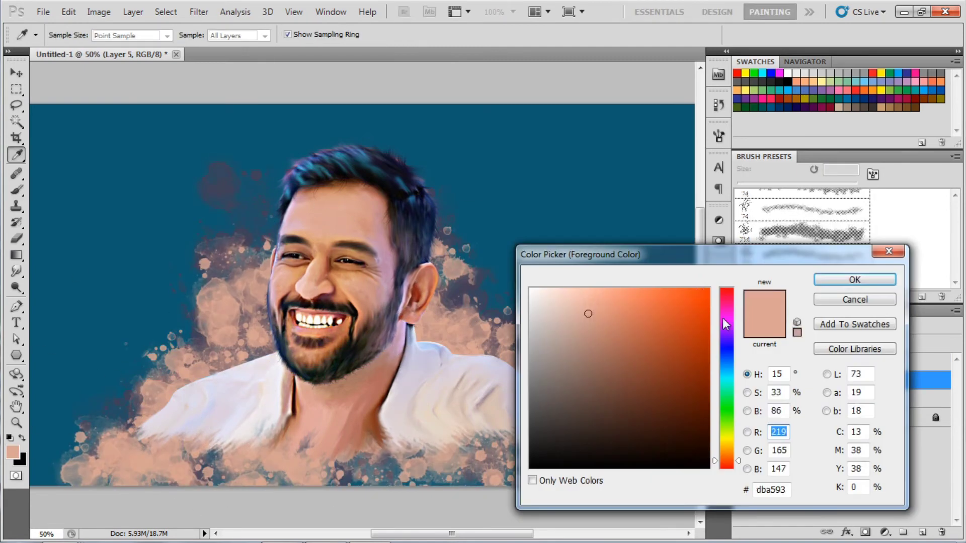
left_click(694, 301)
left_click(855, 280)
left_click(433, 327)
left_click(206, 362)
left_click(171, 402)
Choose the 2268 cloud brush tip
left_click(72, 34)
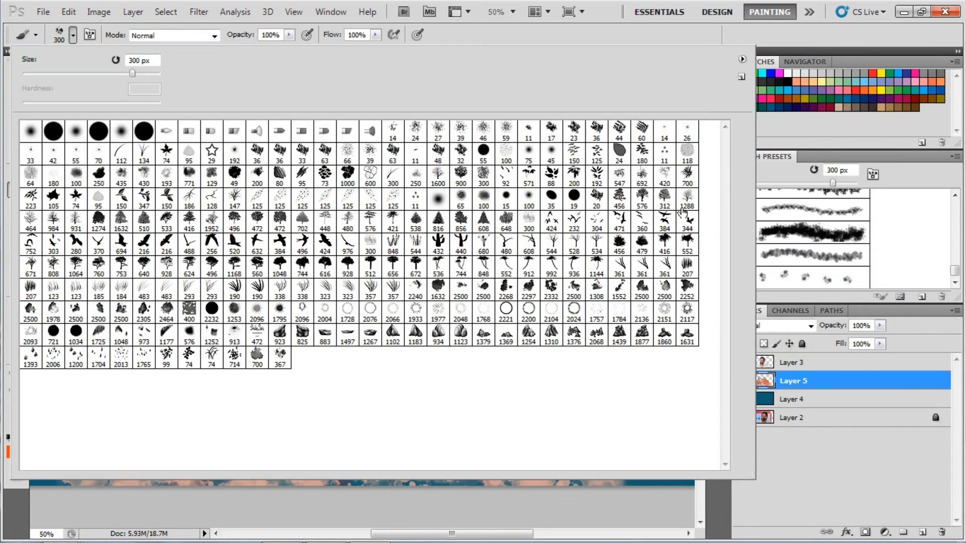
left_click(75, 311)
key("Return")
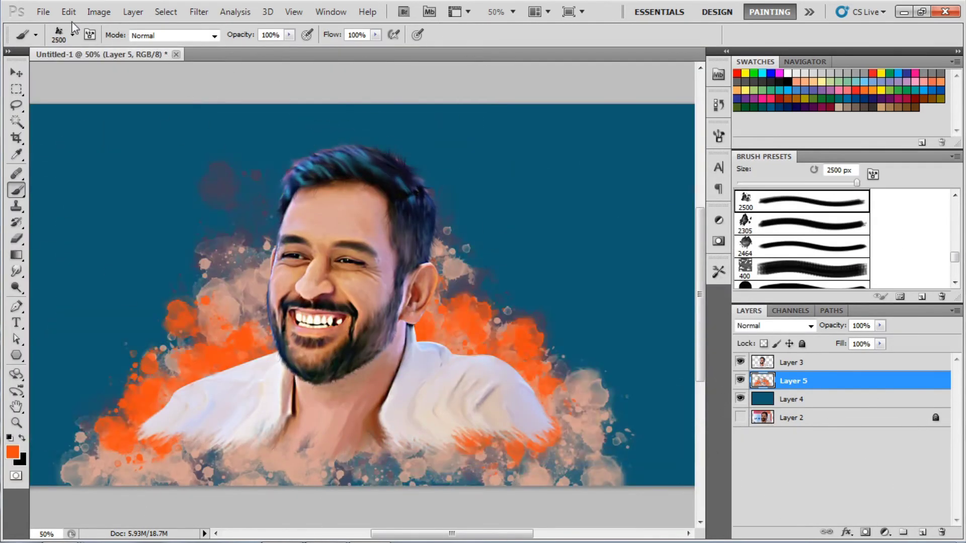
left_click(73, 34)
left_click(505, 289)
key("Return")
Increase the brush spacing to 363% in the Brush panel
key("p")
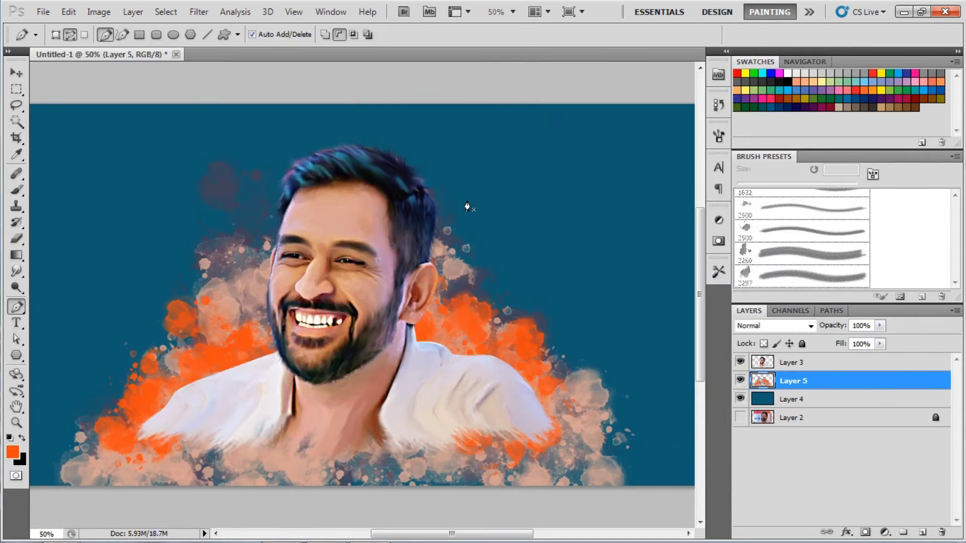
key("b")
key("F5")
left_click_drag(573, 340, 670, 351)
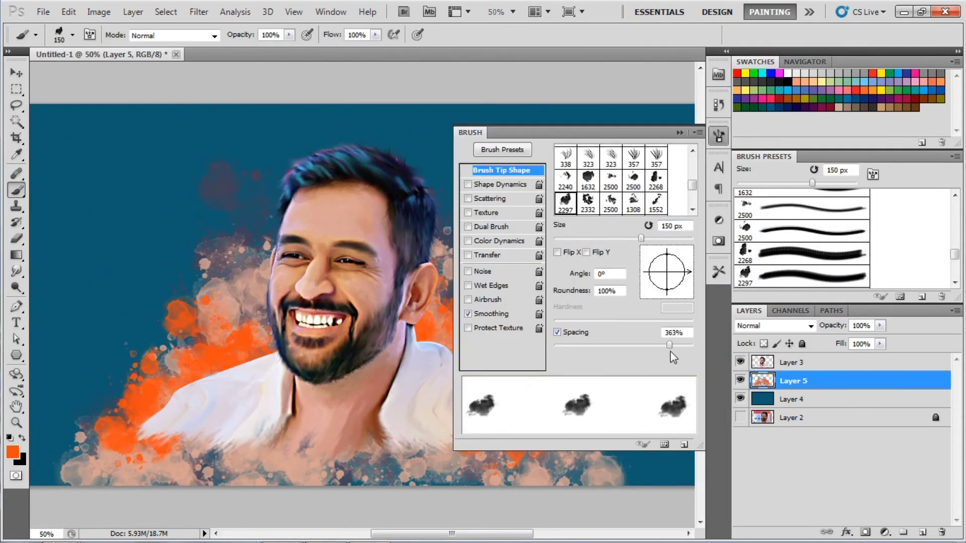
Raise brush Scattering and Count, then paint large orange blobs left of the face
left_click(491, 198)
left_click_drag(586, 161, 650, 161)
left_click_drag(590, 203, 628, 203)
key("bracketright")
mouse_move(186, 221)
left_mouse_down()
mouse_move(214, 352)
mouse_move(75, 322)
left_mouse_up()
key("bracketright")
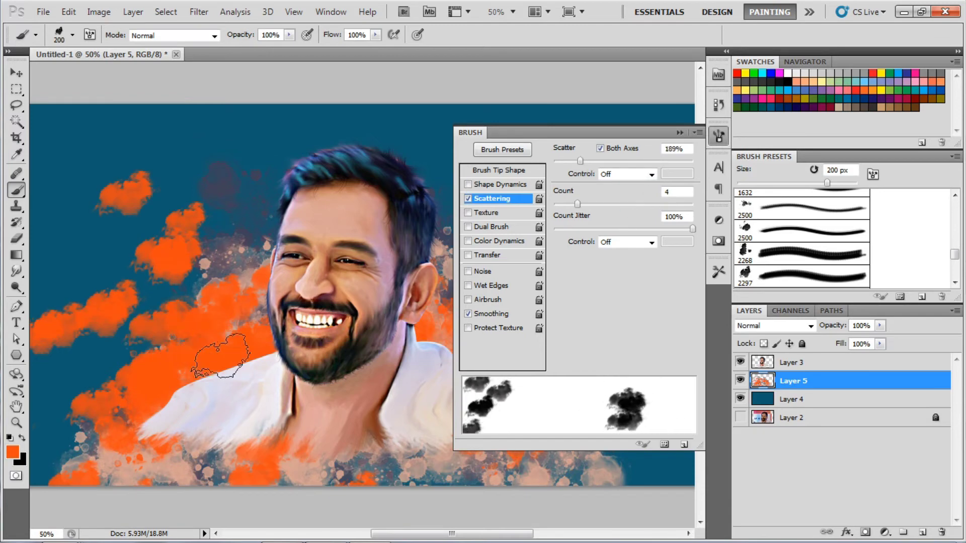
left_click_drag(151, 322, 252, 226)
Paint orange blobs right of the face, then lower the scatter and set brush spacing to 99%
key("F5")
key("bracketright")
key("bracketright")
key("bracketright")
left_click_drag(528, 352, 478, 227)
left_click(718, 136)
left_click_drag(650, 161, 563, 161)
left_click(501, 170)
left_click_drag(593, 345, 622, 345)
Paint large peach clouds along the bottom, discarding a trial orange cloud at top left
left_click_drag(352, 130, 131, 151)
left_click(680, 132)
key("ctrl+z")
left_click_drag(654, 302, 352, 453)
left_click_drag(100, 402, 604, 327)
left_click_drag(453, 332, 559, 395)
Paint sky-blue patches over the peach clouds, then add orange and peach clouds beside the figure
left_click(578, 251, "alt")
left_click_drag(604, 427, 478, 352)
left_click_drag(443, 312, 151, 382)
left_click_drag(111, 191, 262, 291)
mouse_move(453, 227)
left_mouse_down()
mouse_move(583, 438)
mouse_move(151, 453)
left_mouse_up()
left_click_drag(322, 151, 151, 281)
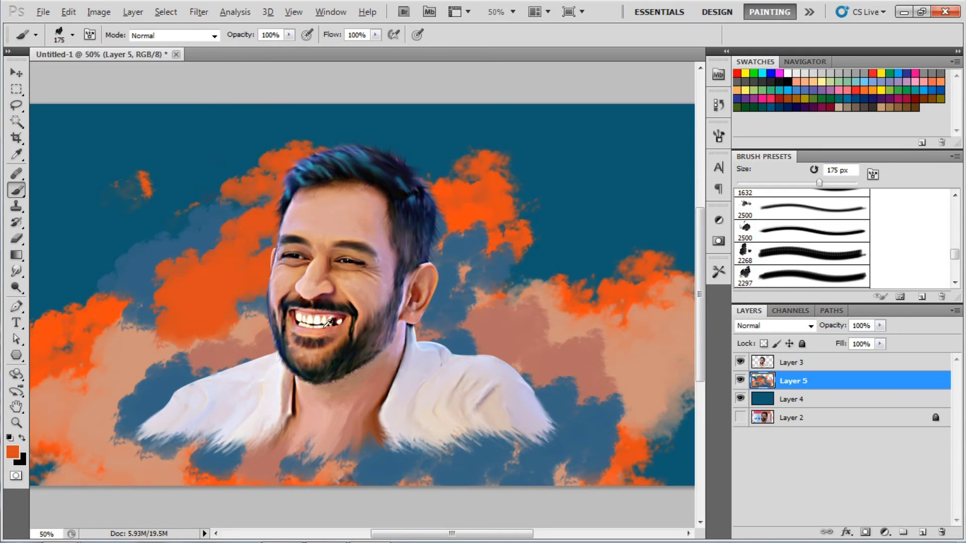
left_click_drag(503, 302, 428, 282)
left_click_drag(201, 301, 271, 372)
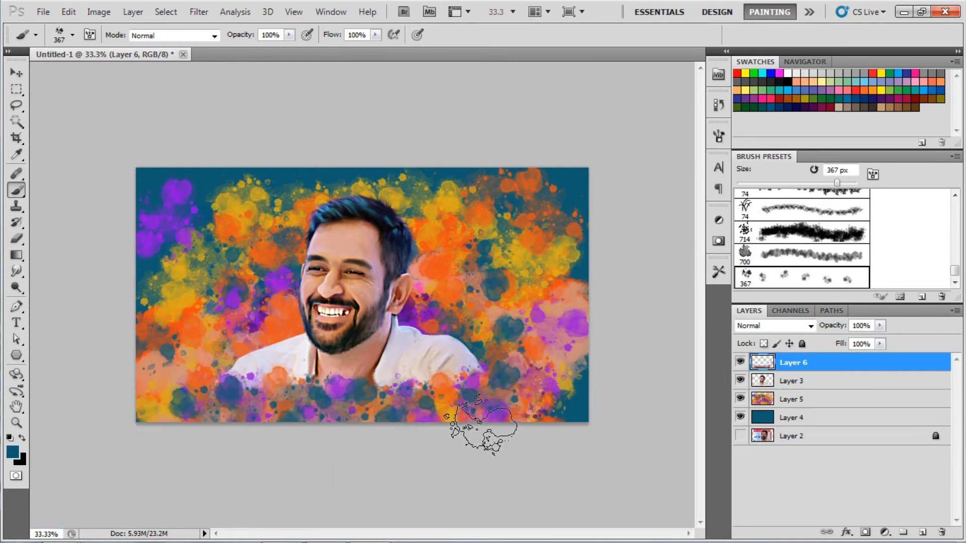
Select the Layer 5 splatters and go to Filter > Blur
left_click(790, 400)
left_click(199, 12)
mouse_move(206, 140)
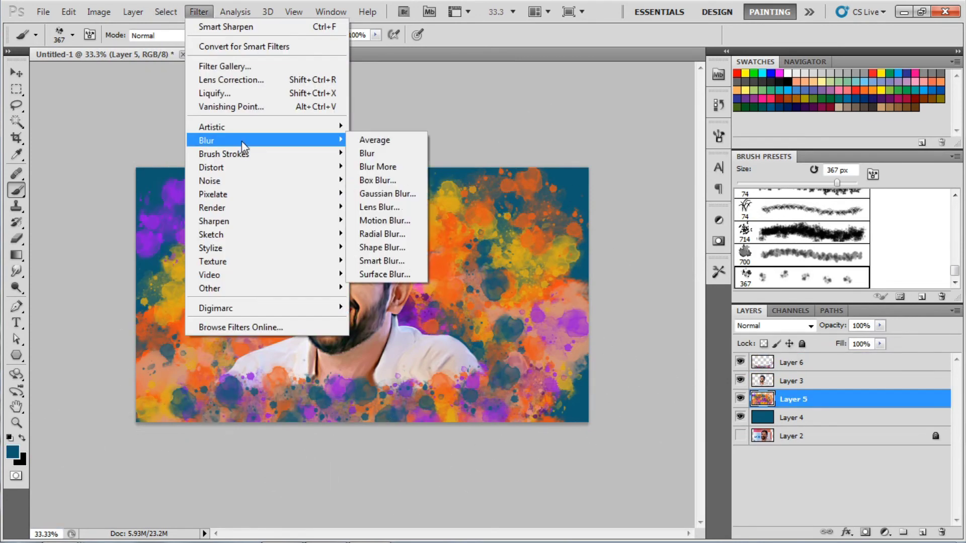
Apply a slight Gaussian Blur to Layer 5, and a 2.0 radius blur to Layer 6
left_click(377, 203)
left_click_drag(631, 343, 634, 343)
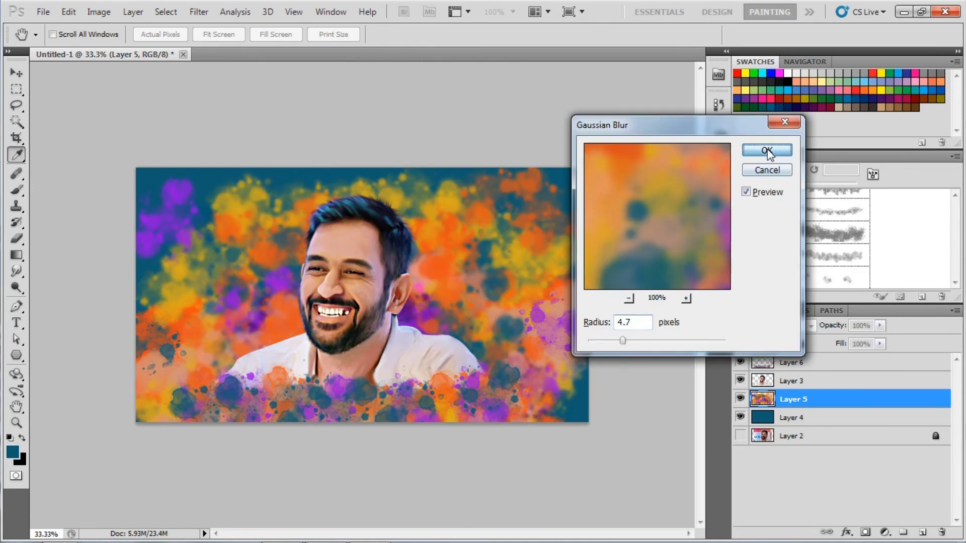
left_click(767, 150)
left_click(791, 363)
left_click(199, 11)
left_click(382, 193)
left_click_drag(622, 341, 602, 342)
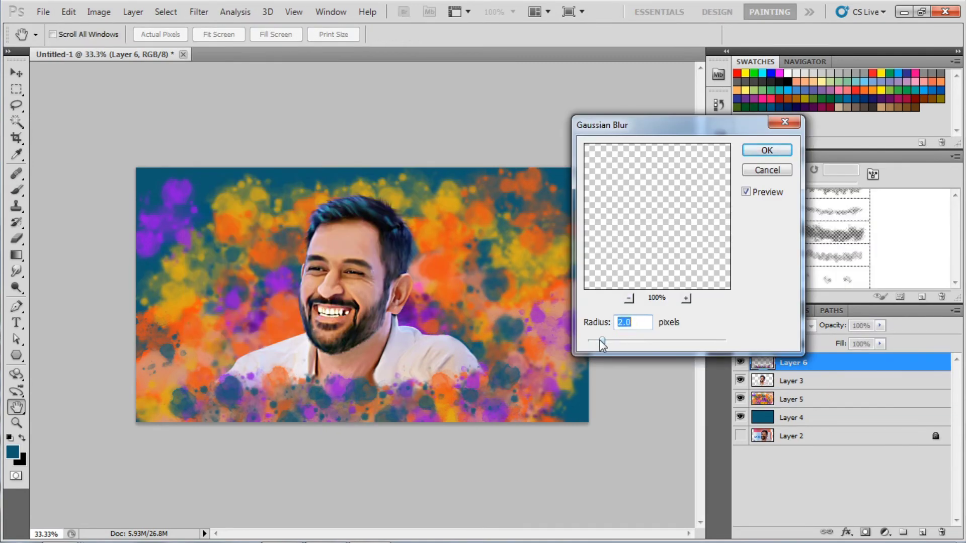
key("Return")
Dab purple and then orange paint across the background
key("b")
right_click(583, 317, "alt+shift")
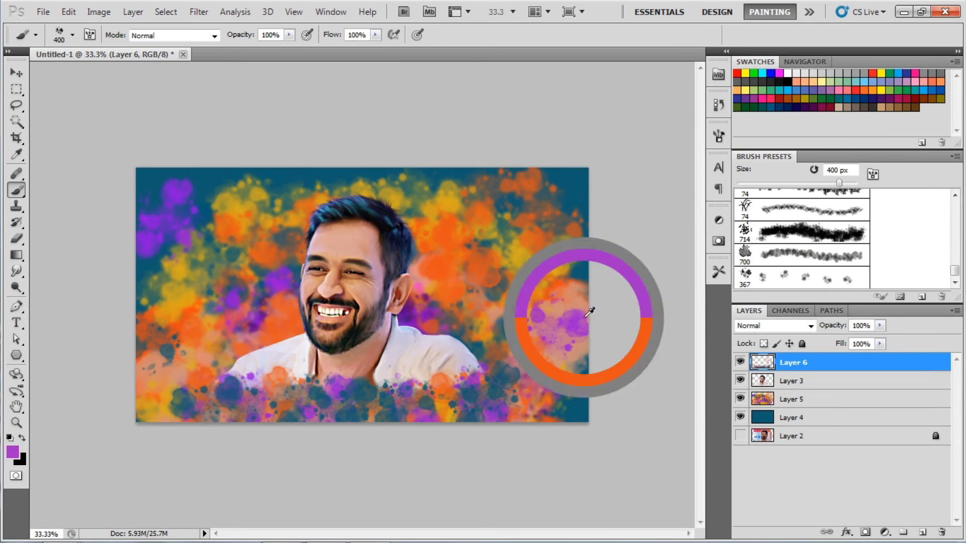
left_click_drag(453, 266, 227, 211)
left_click(151, 395, "alt")
left_click_drag(201, 302, 503, 292)
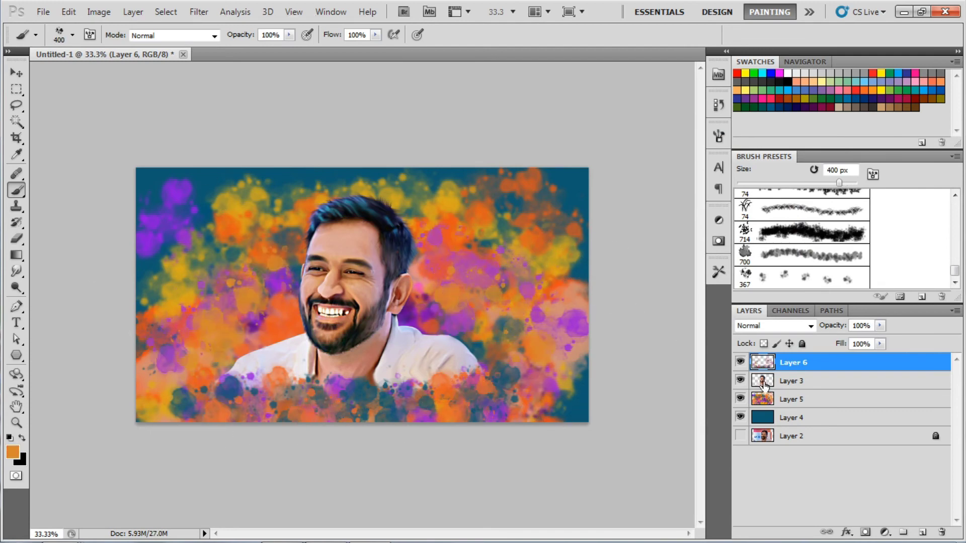
Add a new layer above the portrait and dab soft white light on the forehead
key("v")
key("alt+bracketleft")
left_click(98, 11)
left_click(251, 116)
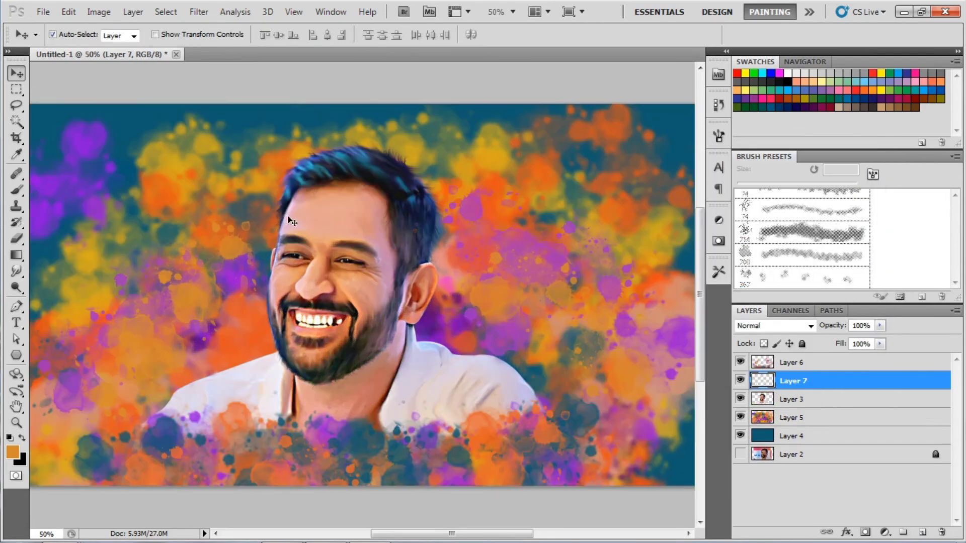
left_click(22, 438)
key("b")
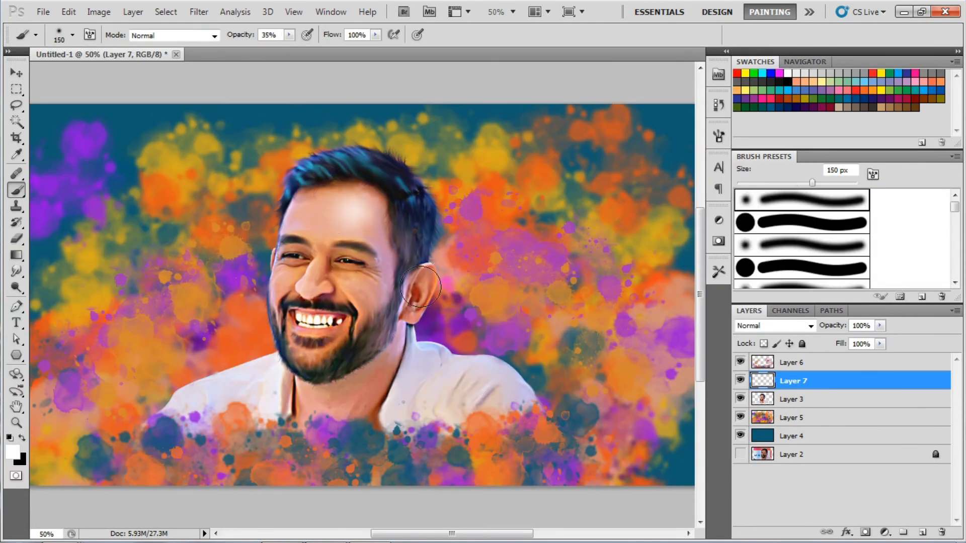
left_click(341, 208)
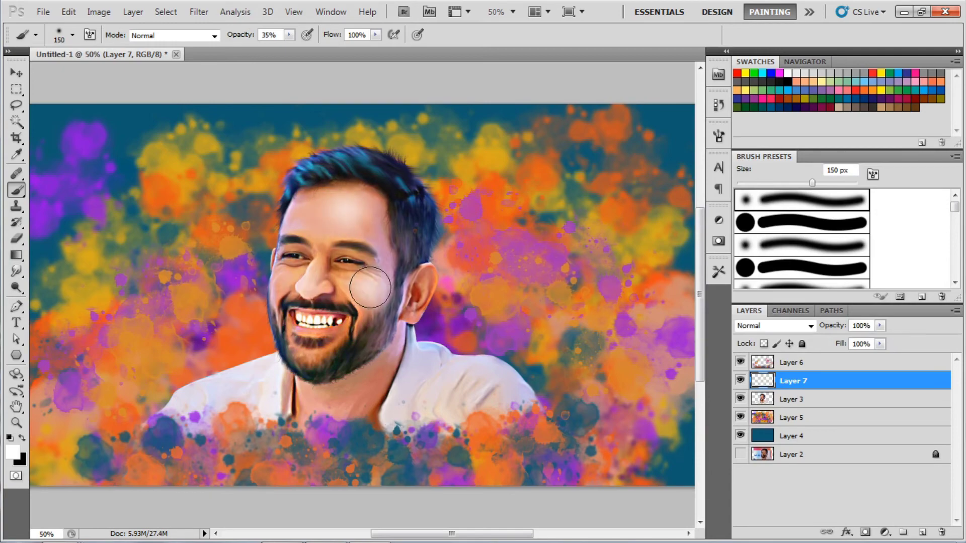
Pick yellow-orange, select the person's outline, and set the brush to 11% opacity, 150 px
right_click(808, 385)
key("Escape")
left_click(13, 451)
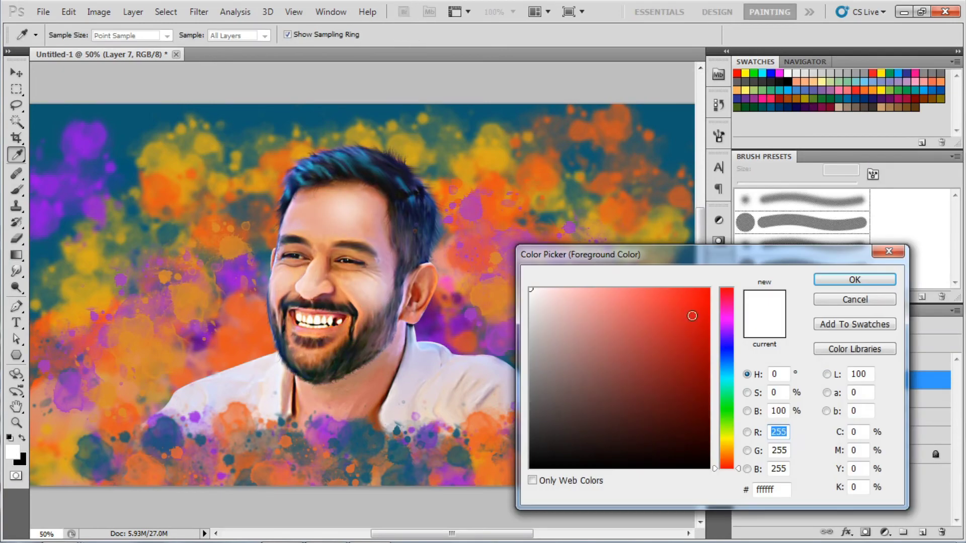
left_click(697, 297)
key("Return")
left_click(762, 398, "ctrl")
left_click(173, 35)
left_click_drag(254, 35, 246, 39)
key("1")
key("1")
key("bracketleft")
key("bracketleft")
key("bracketleft")
Set the new layer to Multiply, paint in orange, then deselect and zoom out
left_click(810, 326)
left_click(759, 49)
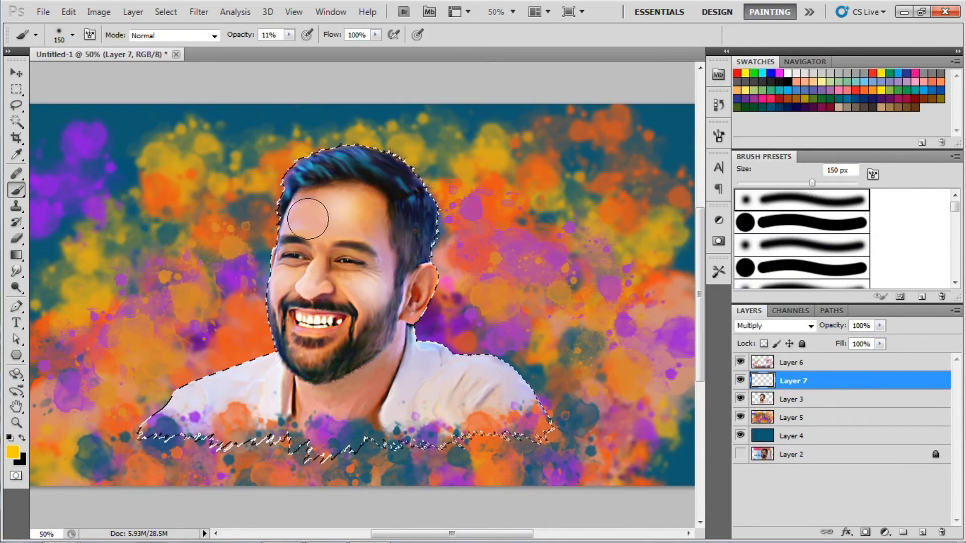
left_click(12, 452)
left_click_drag(737, 446, 738, 455)
key("Return")
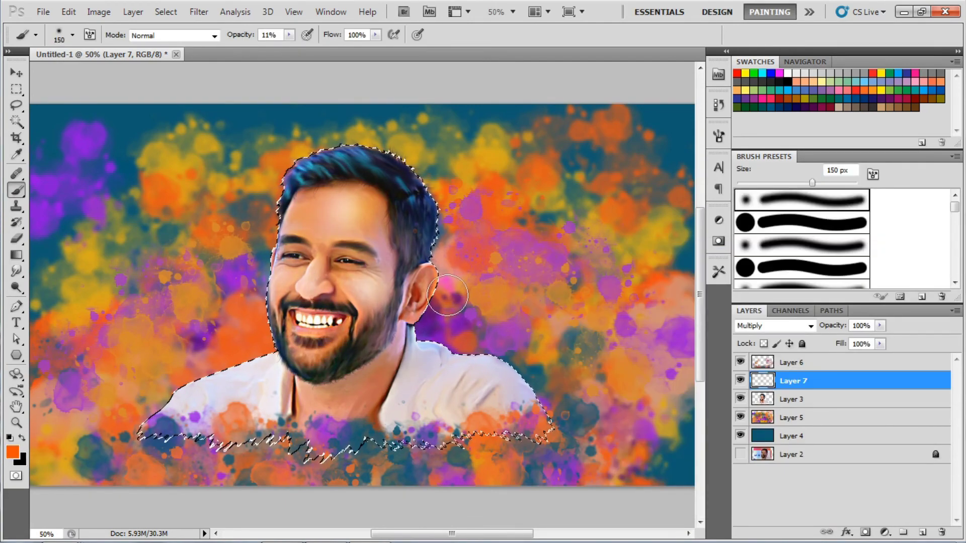
key("ctrl+d")
key("ctrl+minus")
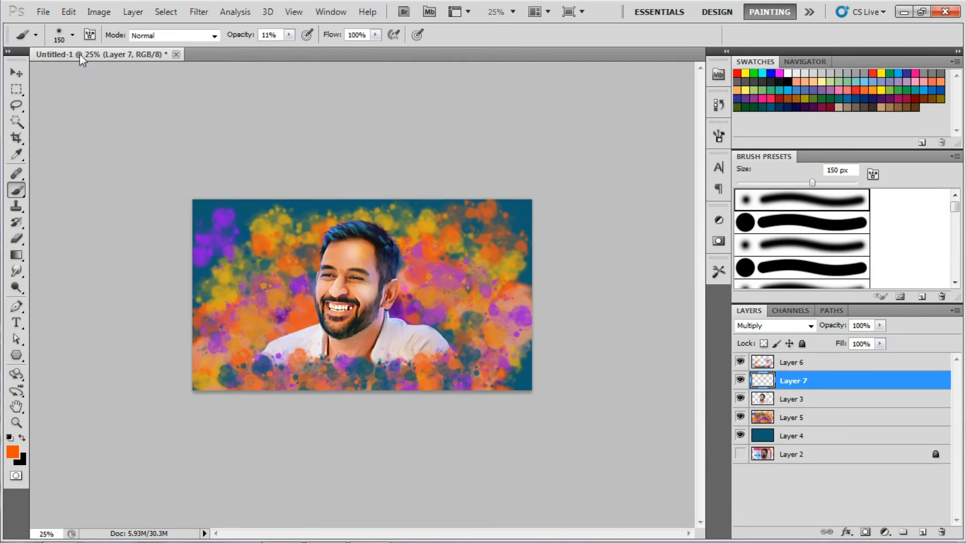
Choose the 125 px soft brush tip for both the Brush and Smudge tools
left_click(72, 35)
double_click(354, 204)
key("alt+bracketright")
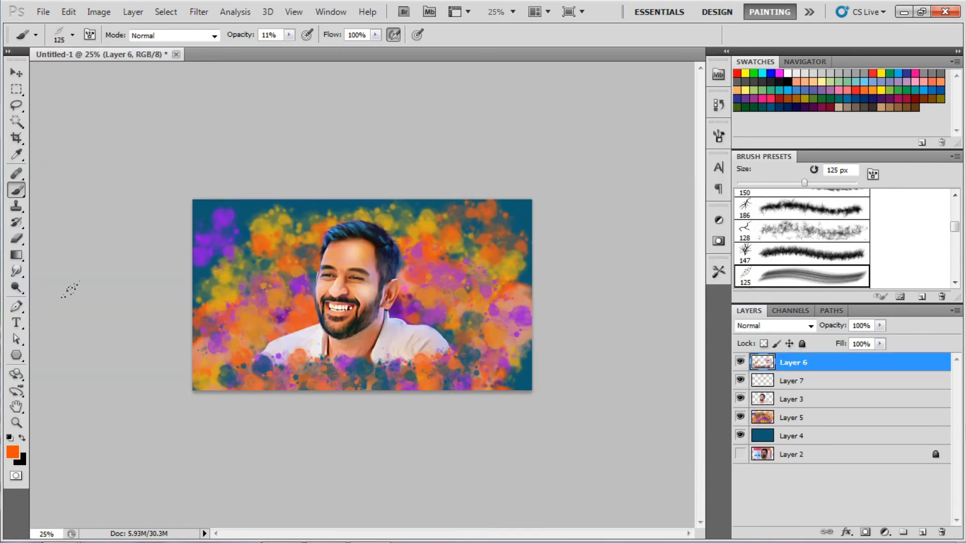
key("r")
left_click(73, 35)
double_click(352, 204)
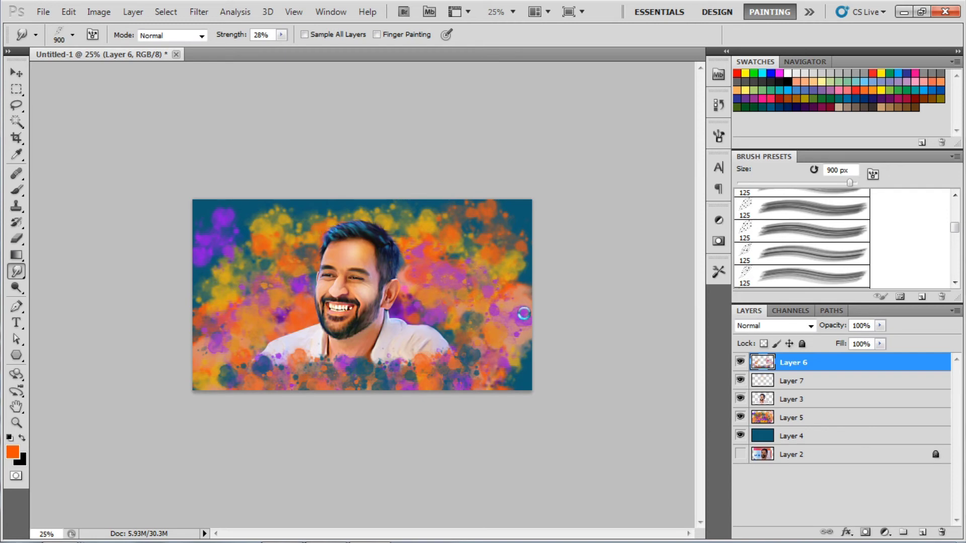
key("F5")
key("F5")
Hide Layers 6 and 5, choose the 973 px tip, and merge Layer 7 into Layer 3
left_click(740, 362)
left_click(740, 417)
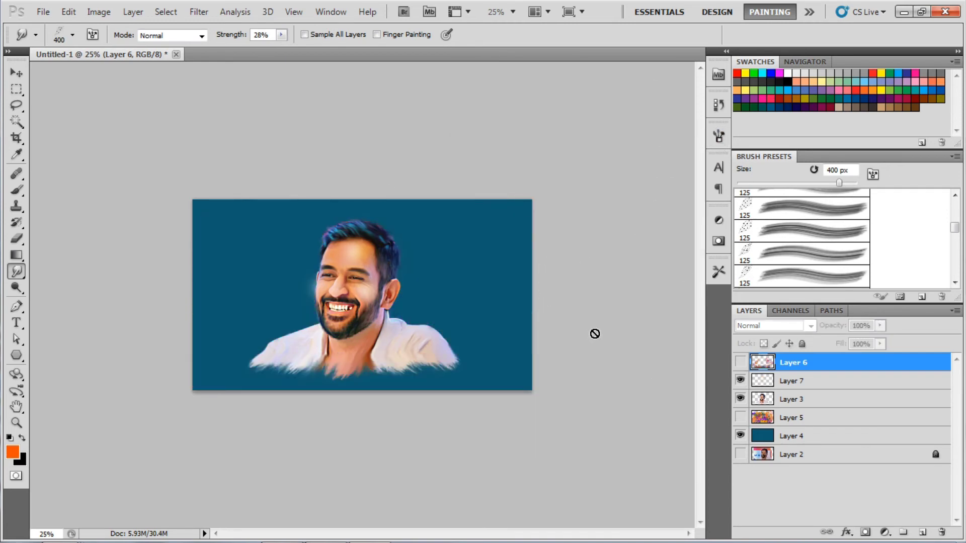
left_click(72, 35)
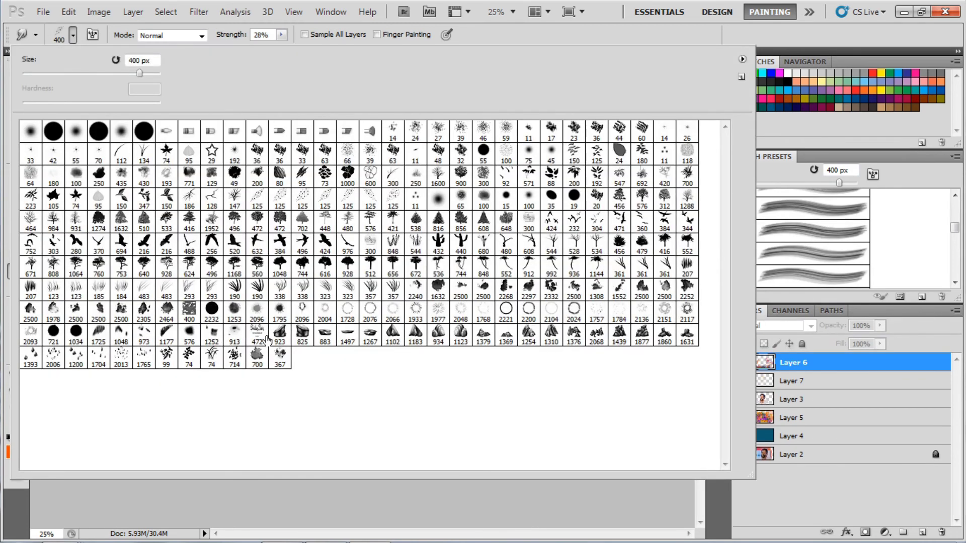
double_click(143, 336)
left_click(794, 381)
key("ctrl+e")
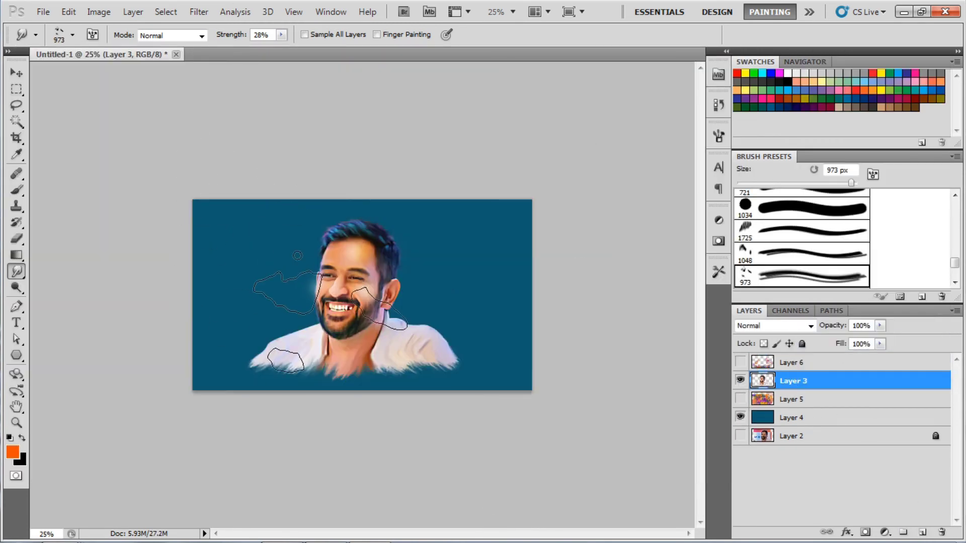
Add a new empty layer above the portrait and switch to the Brush tool
left_click(923, 533)
key("b")
right_click(170, 232)
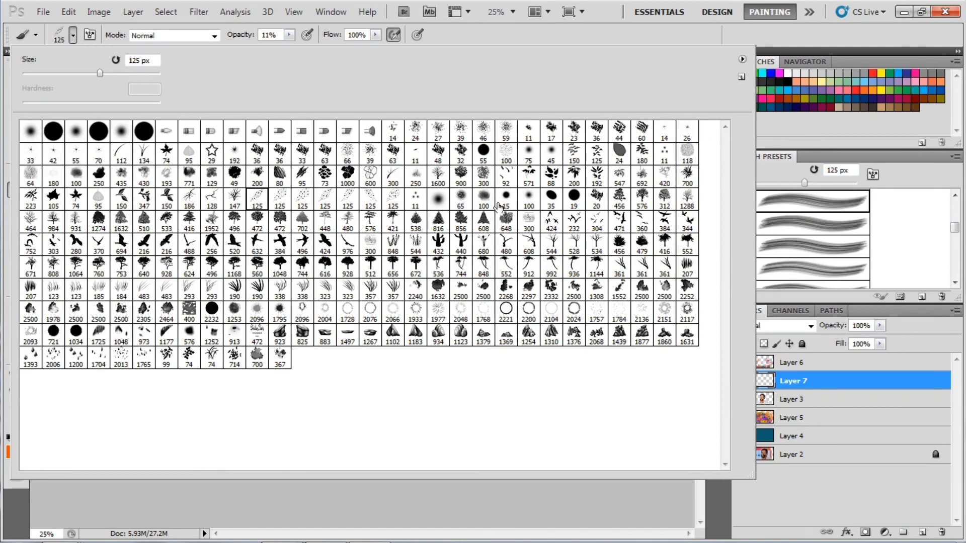
Set up a bright blue 435 scattered brush at 120% spacing, moving the layer below the portrait
double_click(122, 178)
left_click(13, 451)
left_click(856, 280)
key("ctrl+bracketleft")
left_click(719, 136)
left_click_drag(593, 344, 629, 345)
key("F5")
Set scatter to 82% and paint blue clouds around the portrait
key("F5")
left_click(490, 199)
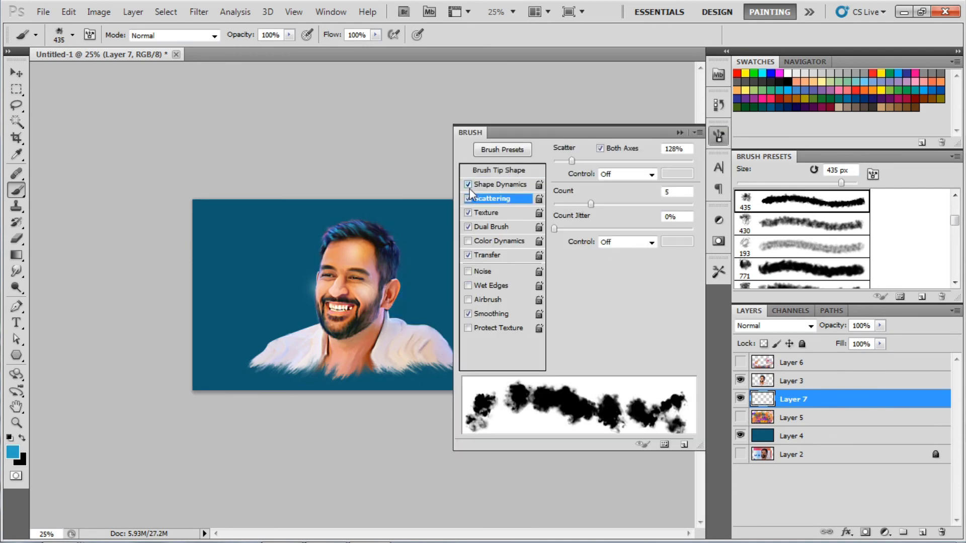
left_click_drag(649, 157, 565, 161)
left_click(422, 236)
key("ctrl+z")
key("F5")
left_click_drag(427, 311, 302, 322)
left_click_drag(412, 252, 226, 362)
key("F5")
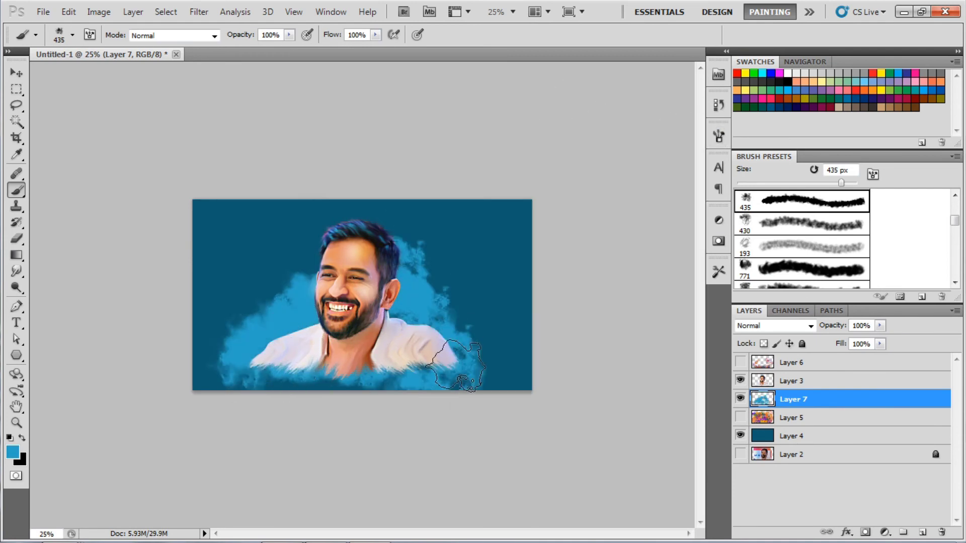
Switch to the 430 brush tip and paint orange clouds around the portrait
left_click(73, 35)
left_click(144, 177)
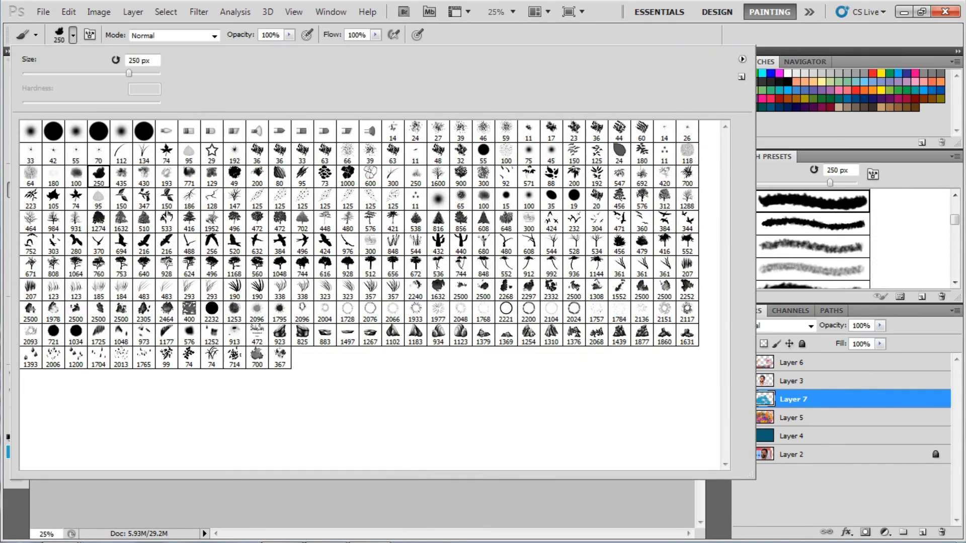
key("Return")
left_click(73, 35)
key("Return")
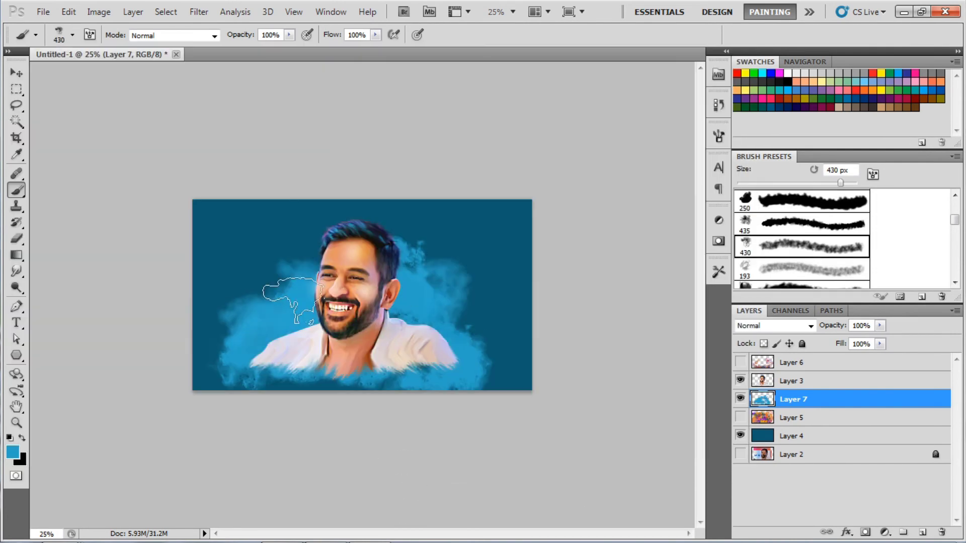
left_click(12, 451)
left_click(725, 450)
left_click(858, 278)
left_click_drag(282, 342, 453, 342)
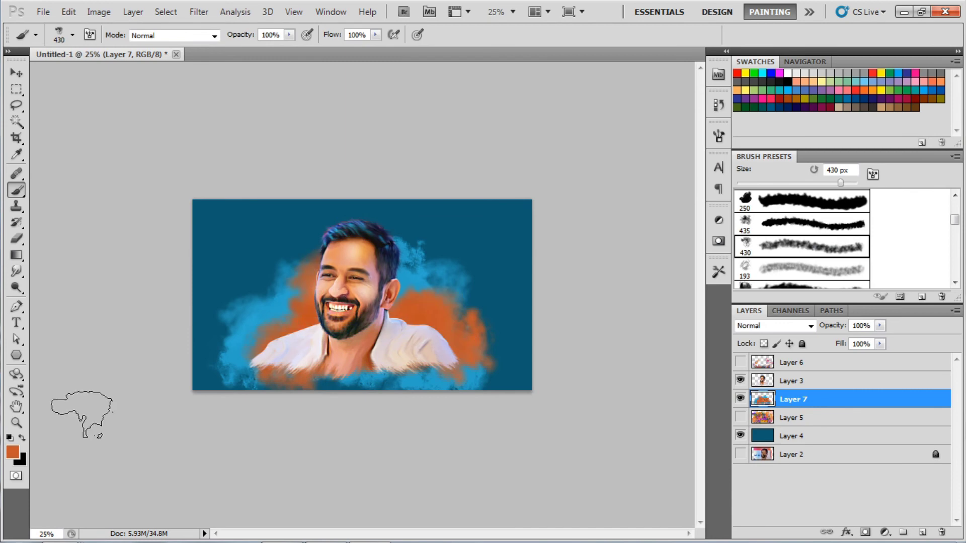
Paint light blue strokes right of the face and magenta-pink beside it
left_click(12, 451)
left_click(723, 366)
left_click(692, 357)
left_click(858, 278)
mouse_move(438, 246)
left_mouse_down()
mouse_move(517, 341)
mouse_move(248, 205)
mouse_move(497, 238)
left_mouse_up()
left_click(267, 296, "alt")
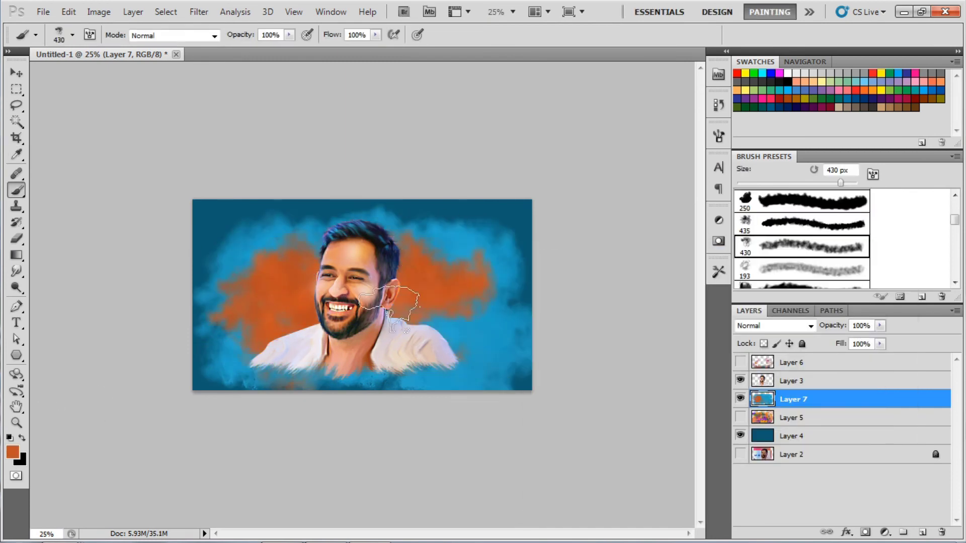
left_click(13, 452)
left_click(726, 312)
left_click(855, 279)
left_click_drag(281, 302, 327, 342)
Paint green around the face and dark blue over the orange, then pick light cyan
left_click(12, 452)
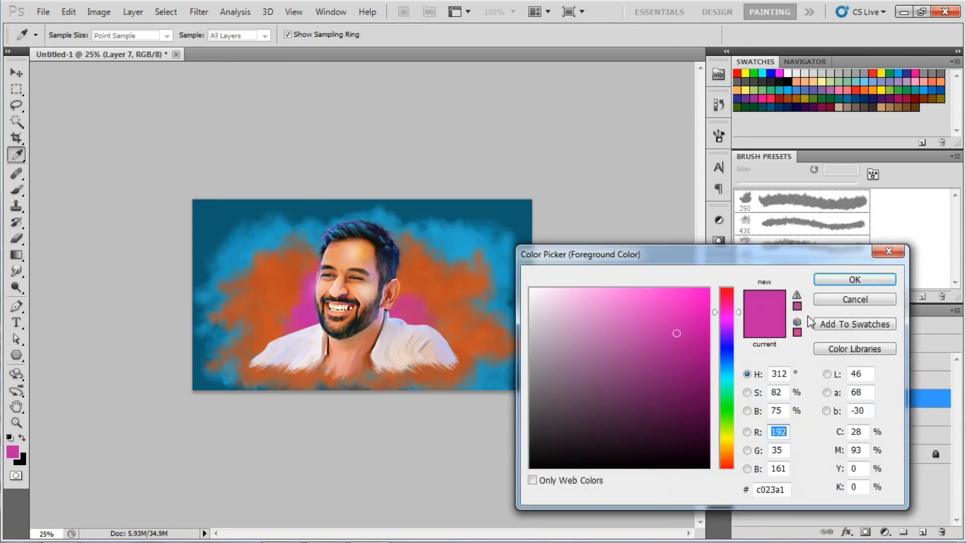
left_click(726, 428)
left_click(854, 279)
left_click_drag(453, 347, 271, 302)
left_click(13, 452)
left_click(726, 440)
left_click(704, 294)
left_click(854, 279)
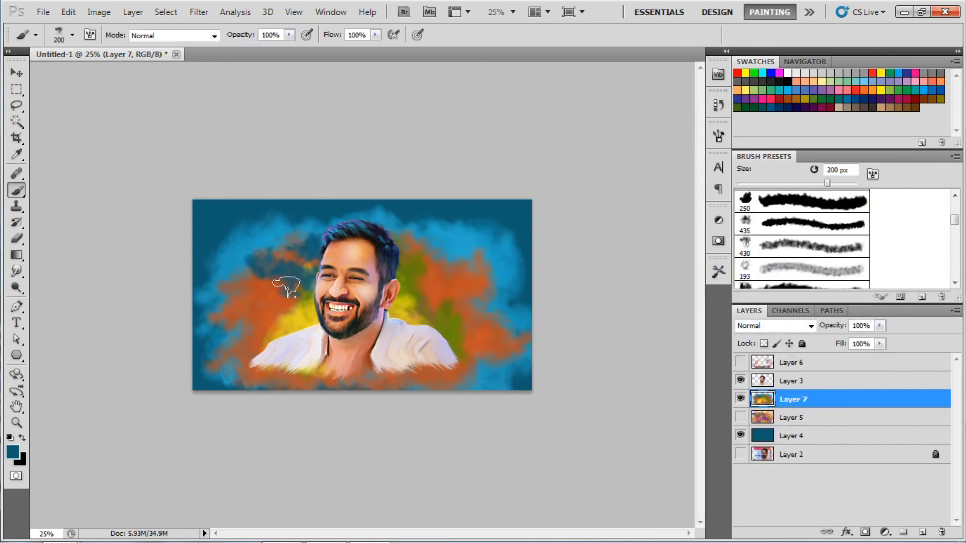
left_click_drag(267, 274, 236, 370)
left_click(13, 452)
left_click(568, 289)
key("Return")
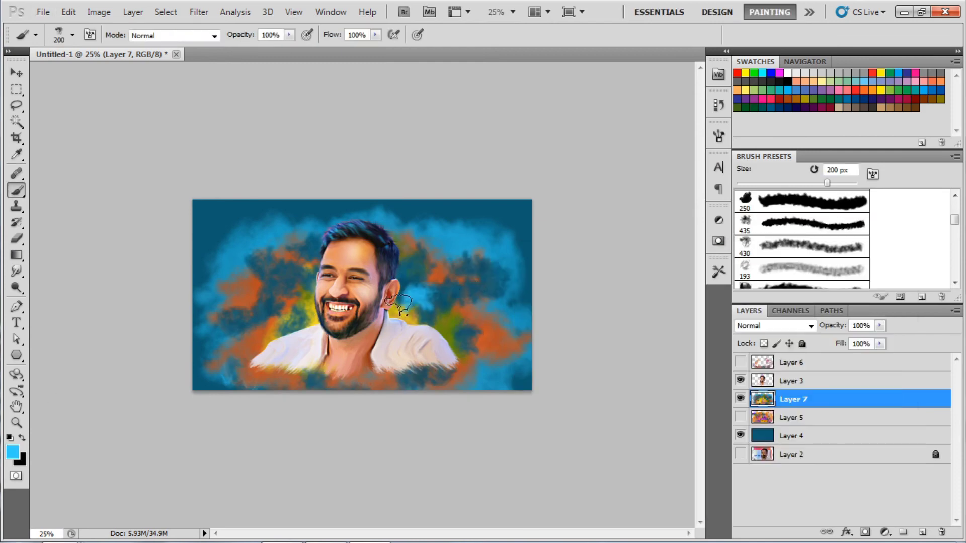
Choose pink and dark purple, then add a new layer above Layer 3 and sample the teal
left_click(12, 452)
left_click(726, 307)
left_click(653, 286)
left_click(855, 279)
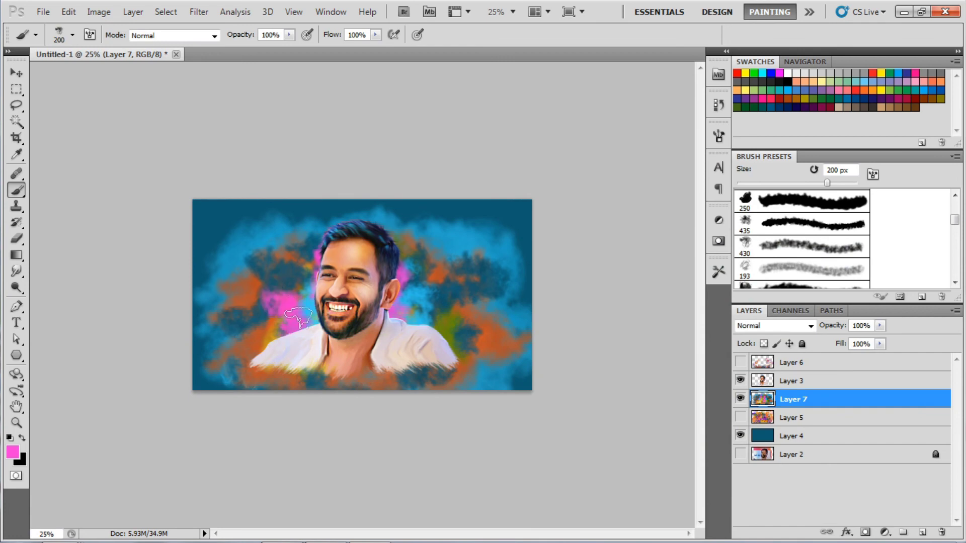
left_click(12, 451)
left_click(684, 387)
left_click(853, 280)
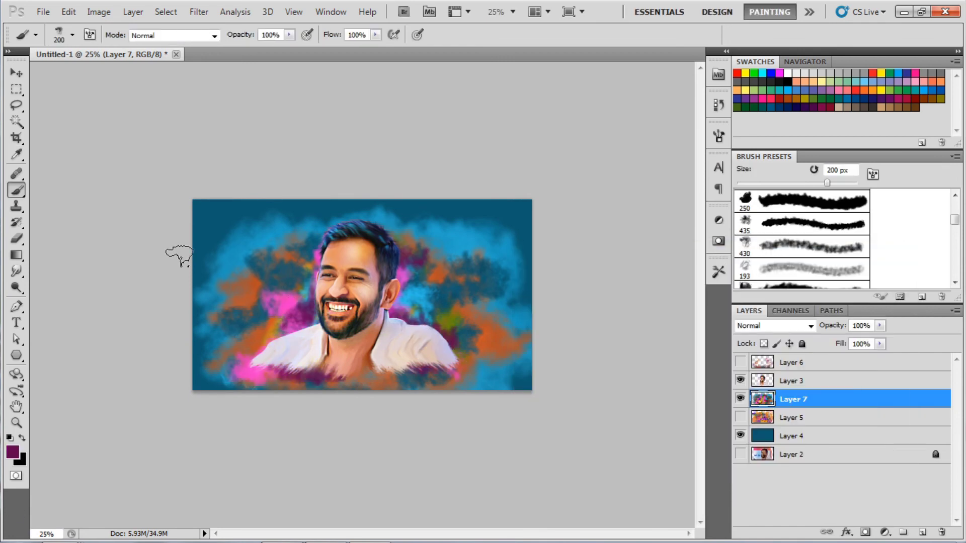
left_click(791, 381)
left_click(922, 532)
left_click(477, 359, "alt")
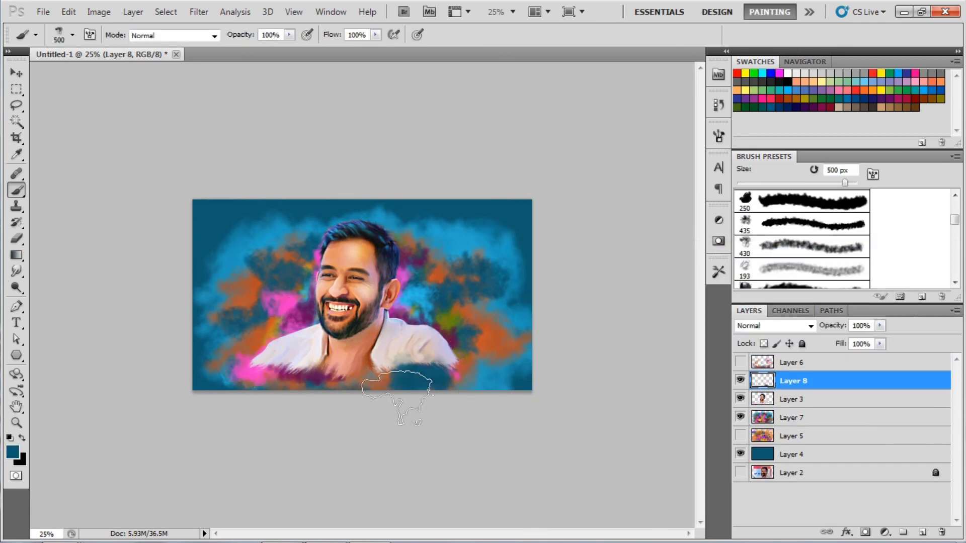
Brush teal strokes along the bottom of the portrait, then shrink the brush to 150 px
left_click_drag(440, 381, 234, 375)
left_click(503, 340, "alt")
mouse_move(503, 339)
left_mouse_down()
mouse_move(262, 377)
mouse_move(471, 394)
left_mouse_up()
key("bracketleft")
key("bracketleft")
key("bracketleft")
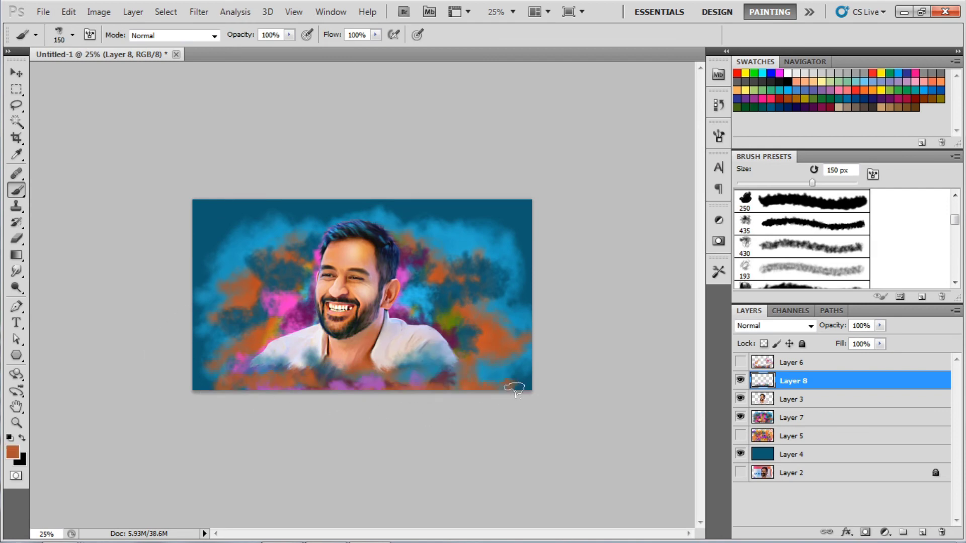
Splatter pink along the image's bottom edge with the 367 splatter brush tip
left_click(491, 388, "alt")
right_click(296, 366)
double_click(411, 262)
left_click(411, 262, "alt")
mouse_move(217, 403)
left_mouse_down()
mouse_move(313, 421)
mouse_move(483, 402)
left_mouse_up()
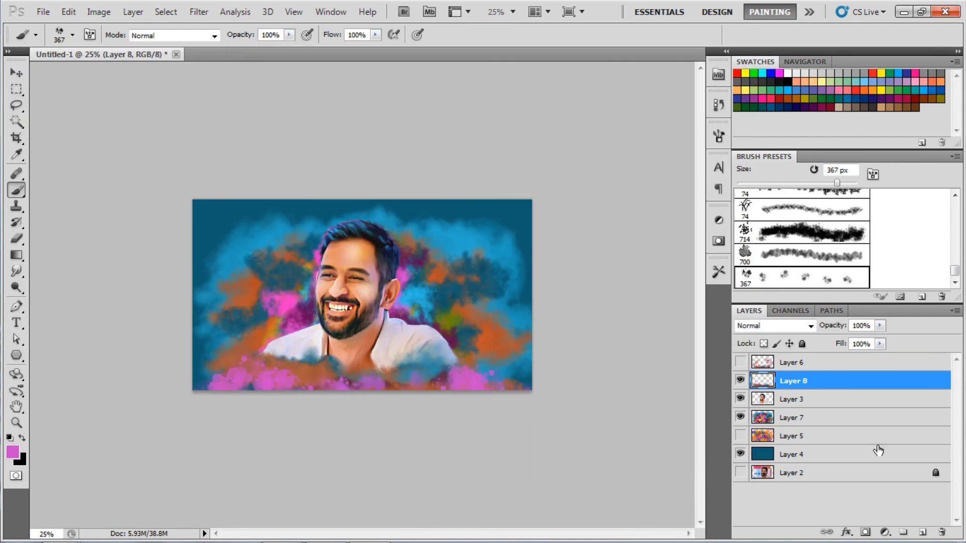
On Layer 7, paint sampled orange-brown over the pink patch left of the face
left_click(792, 417)
left_click(463, 280, "alt")
left_click(272, 335, "alt")
left_click_drag(272, 335, 297, 312)
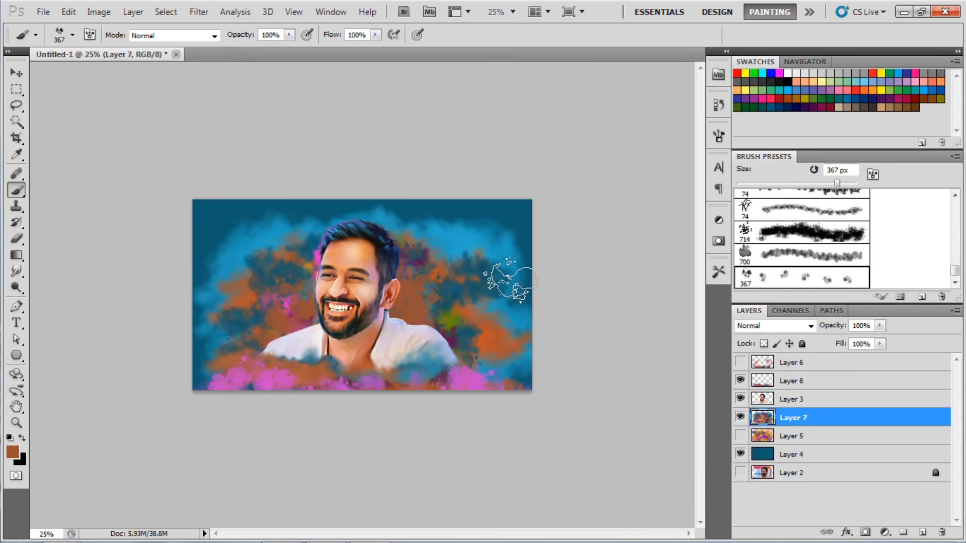
On a new layer, lay a faint pale-cream glow around the face with a 500 px round brush
key("ctrl+shift+alt+n")
left_click(72, 35)
double_click(43, 134)
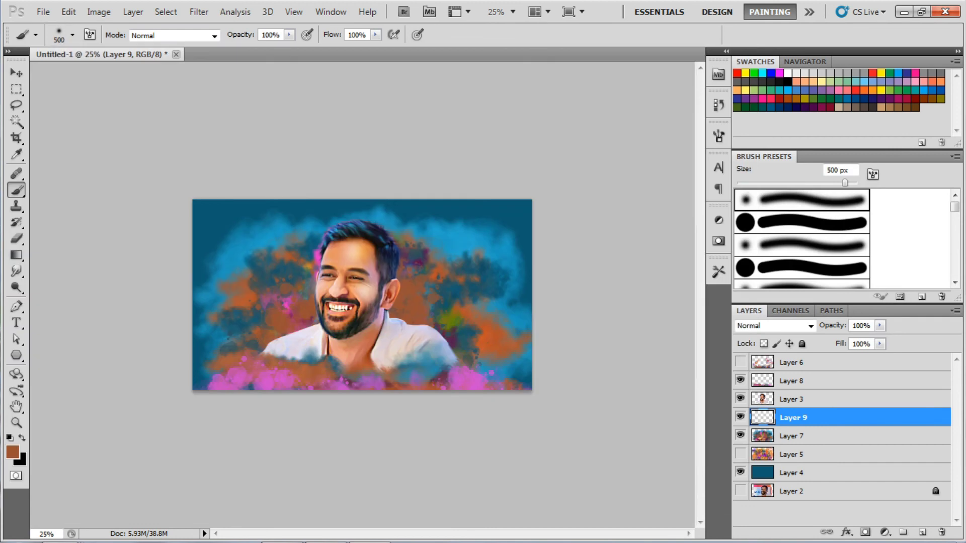
key("d")
key("x")
left_click(12, 450)
left_click(735, 438)
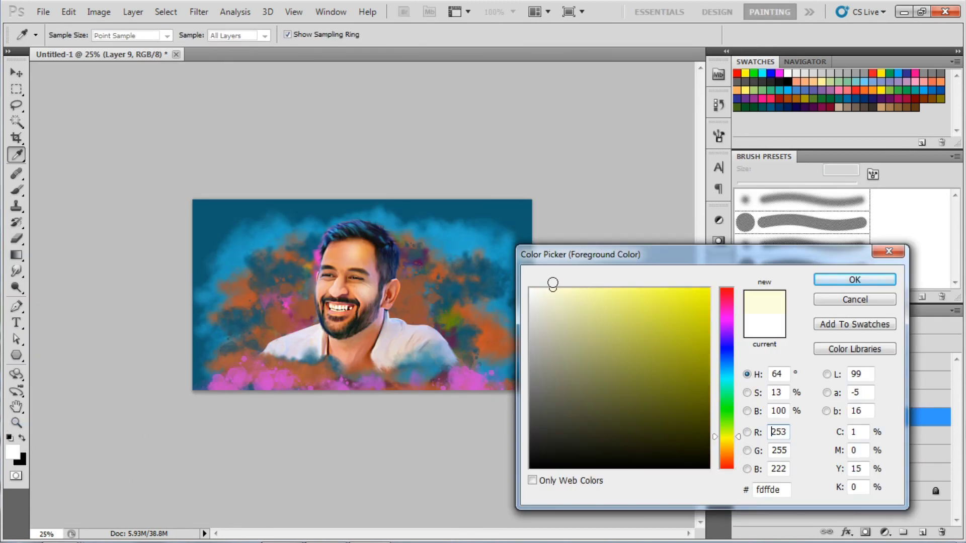
left_click(851, 278)
left_click(353, 313)
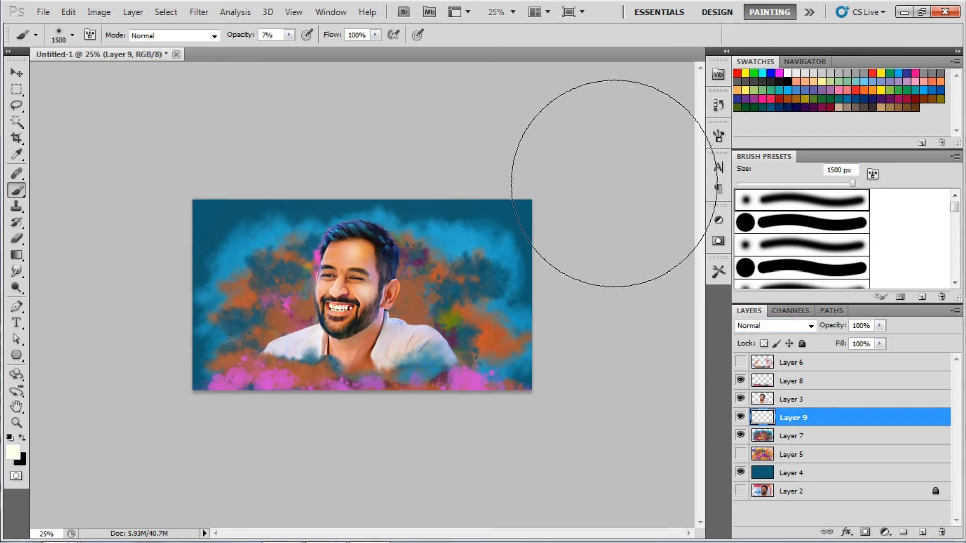
Brush mauve pink along the lower left edge with the 435 scattered tip, plus magenta-pink near the cheek
left_click(238, 239, "alt")
right_click(238, 240)
double_click(326, 322)
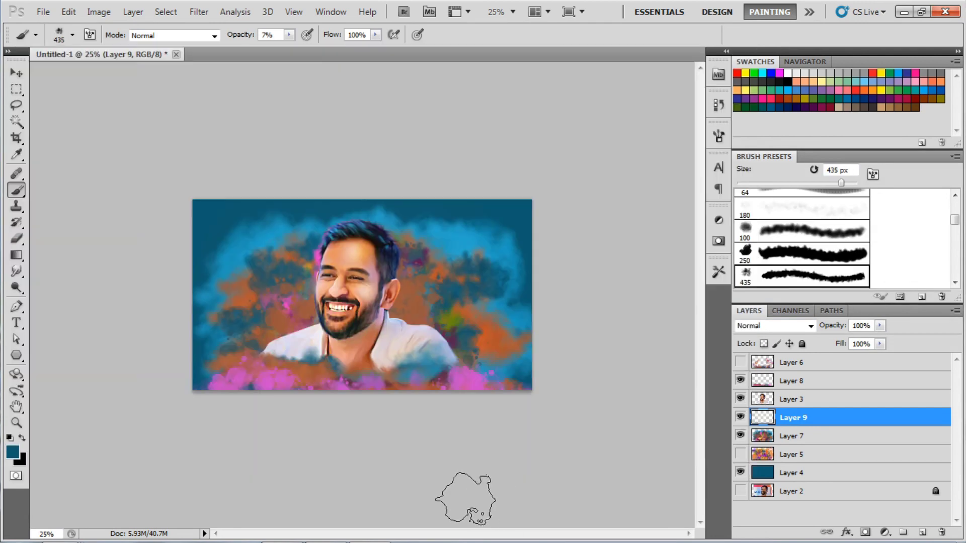
left_click(787, 382)
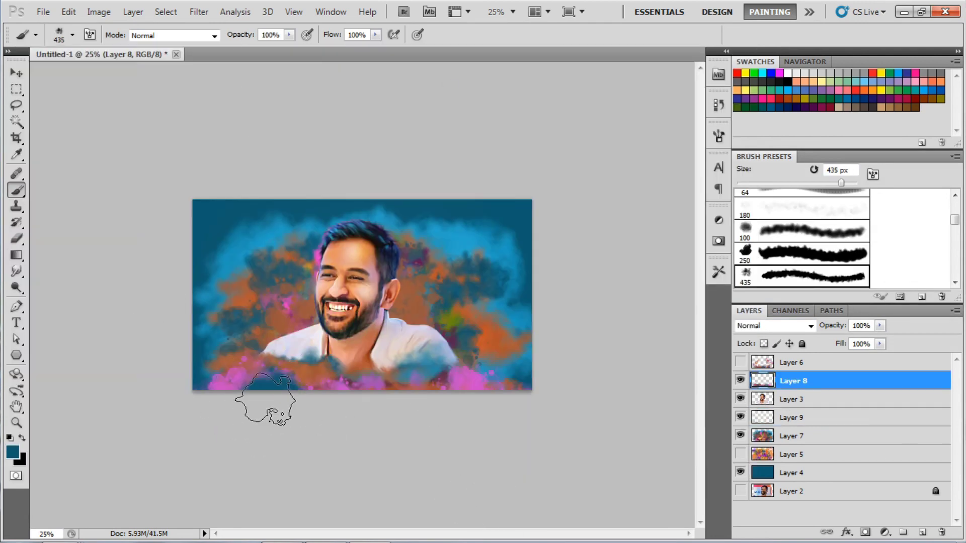
left_click(251, 373, "alt")
left_click_drag(408, 415, 237, 405)
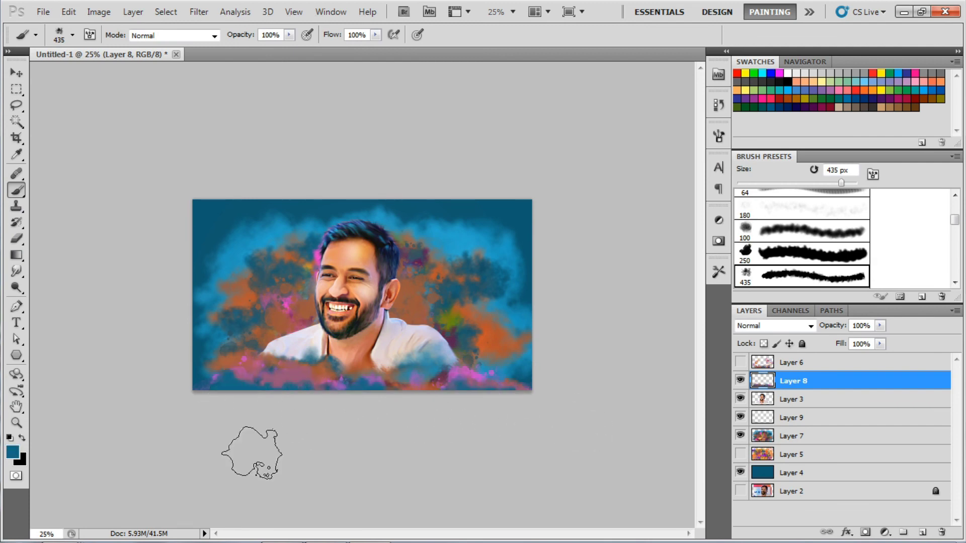
left_click(324, 249, "alt")
key("alt+bracketleft")
key("alt+bracketleft")
key("alt+bracketleft")
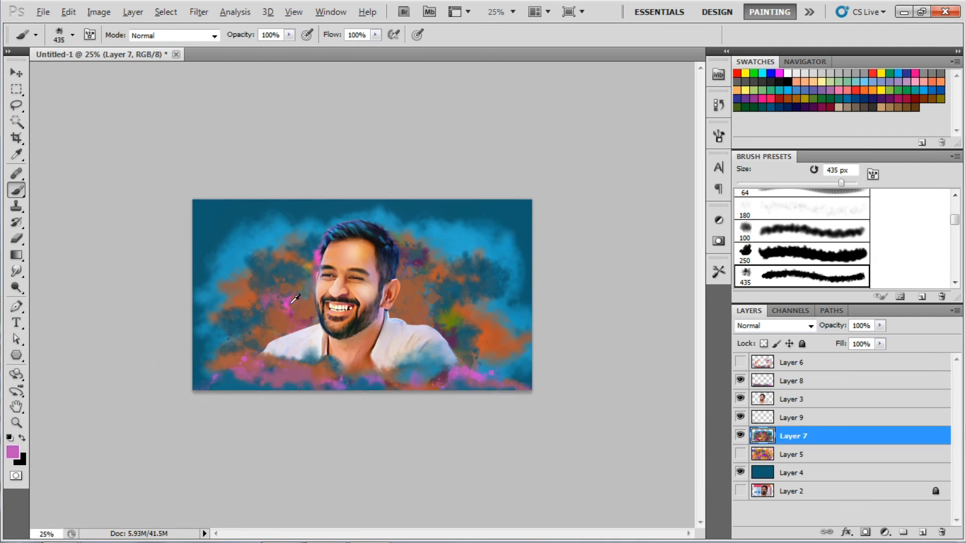
left_click(304, 321)
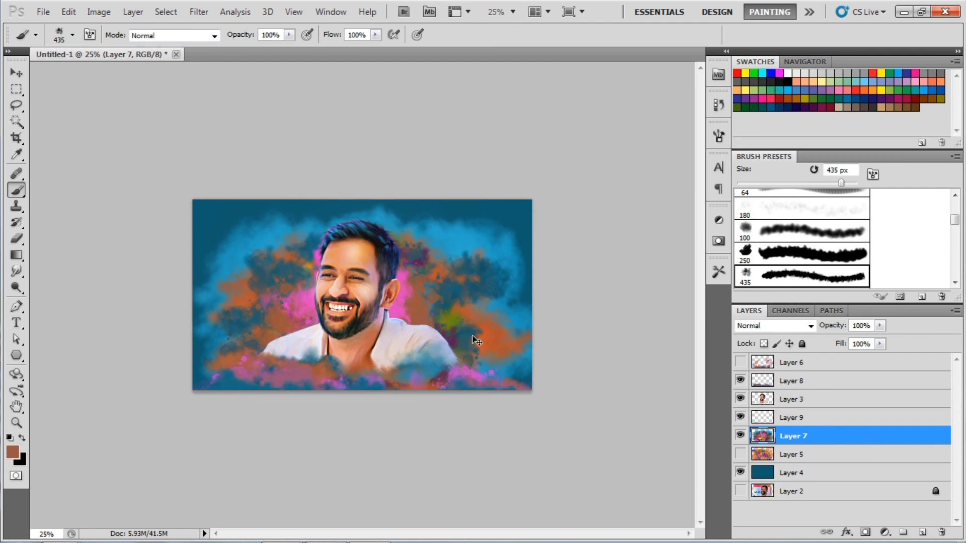
Choose a bright orange and try 200 px orange dabs at the image bottom on Layer 8, then undo them
left_click(12, 452)
left_click_drag(724, 450, 724, 445)
left_click(673, 306)
left_click(853, 278)
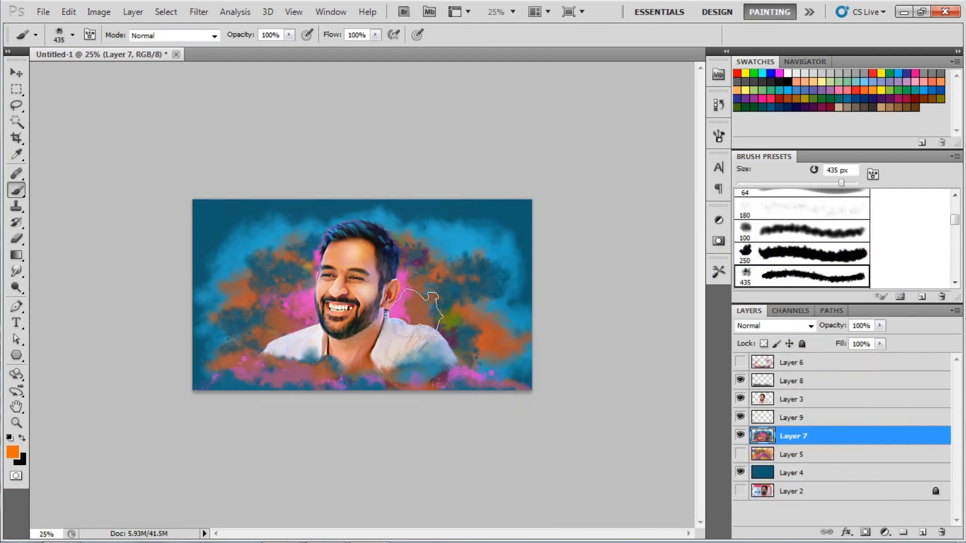
left_click(785, 387)
key("bracketleft")
key("bracketleft")
key("bracketleft")
left_click(277, 378)
key("ctrl+alt+z")
key("ctrl+alt+z")
Enlarge the brush to 600 px and dab pink along the image bottom on Layer 8
key("ctrl+shift+z")
key("bracketright")
key("bracketright")
key("bracketright")
left_click(453, 377, "alt")
left_click(12, 452)
left_click(852, 280)
left_click(284, 397)
left_click(532, 376, "alt")
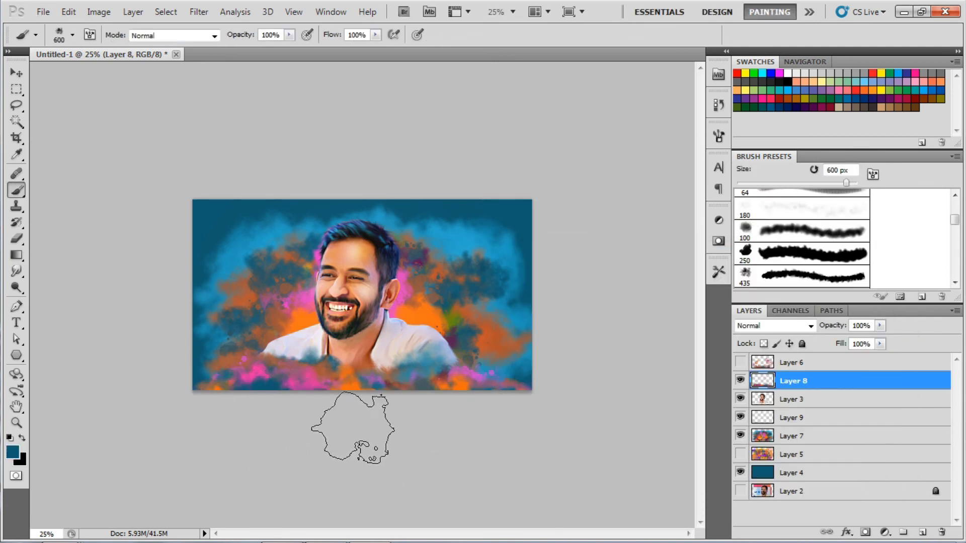